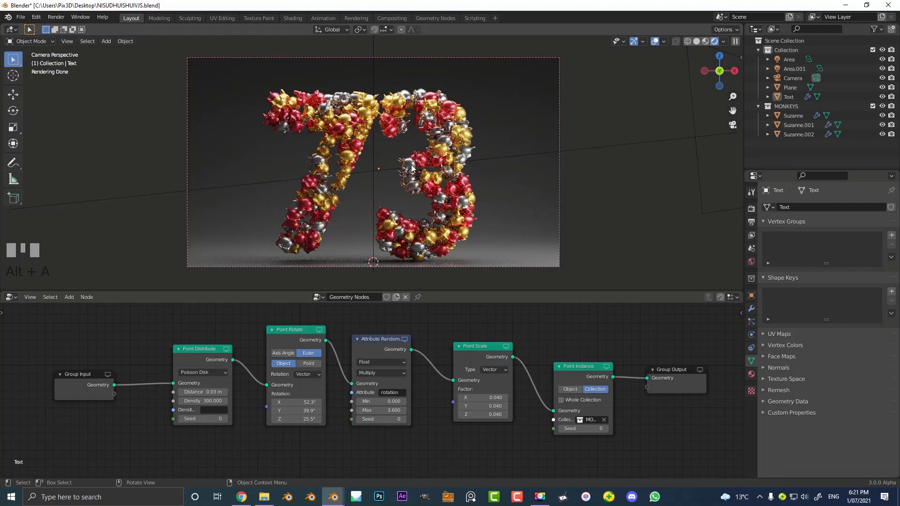
- Examine the finished 73 scene in solid shading from several angles and in Edit Mode, returning to the rendered camera view
{"action": "key", "text": "z"}
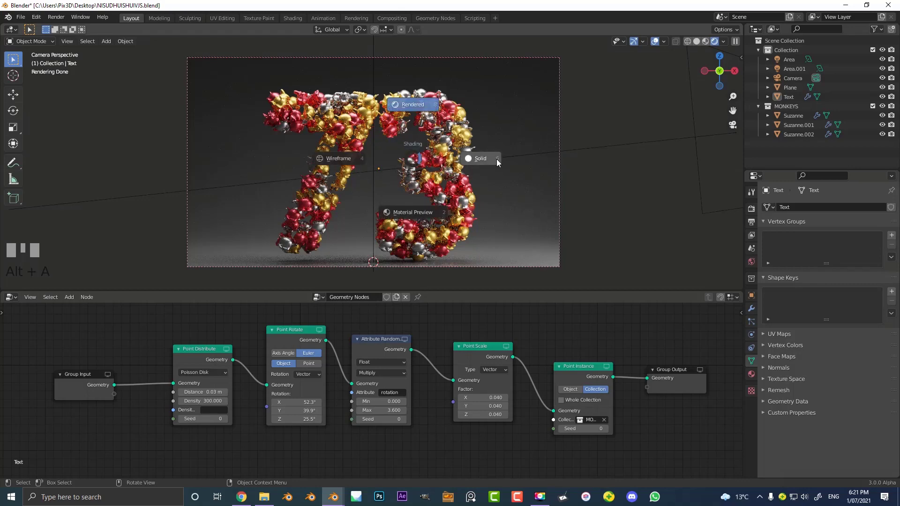
{"action": "left_click", "coordinate": [497, 158]}
{"action": "scroll", "coordinate": [330, 129], "scroll_direction": "up", "scroll_amount": 4}
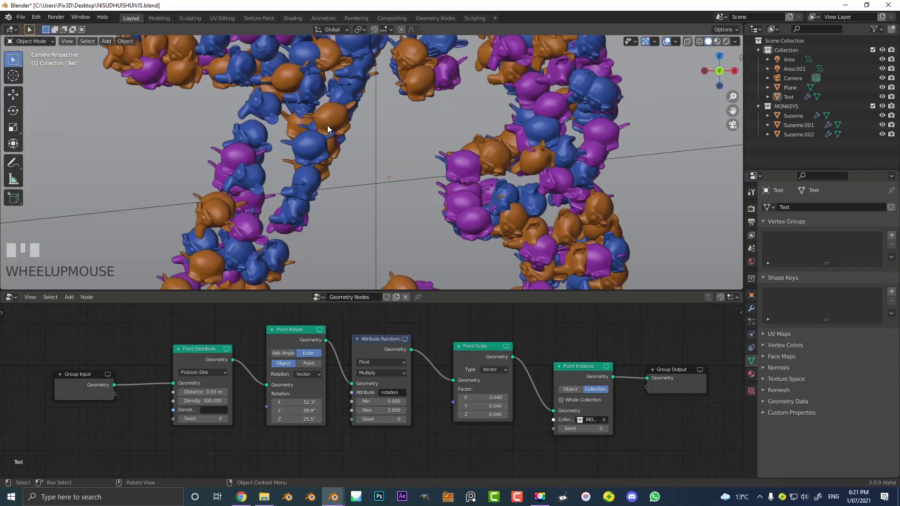
{"action": "scroll", "coordinate": [422, 101], "scroll_direction": "up", "scroll_amount": 2}
{"action": "middle_click_drag", "start_coordinate": [547, 123], "coordinate": [547, 156]}
{"action": "scroll", "coordinate": [306, 148], "scroll_direction": "up", "scroll_amount": 3}
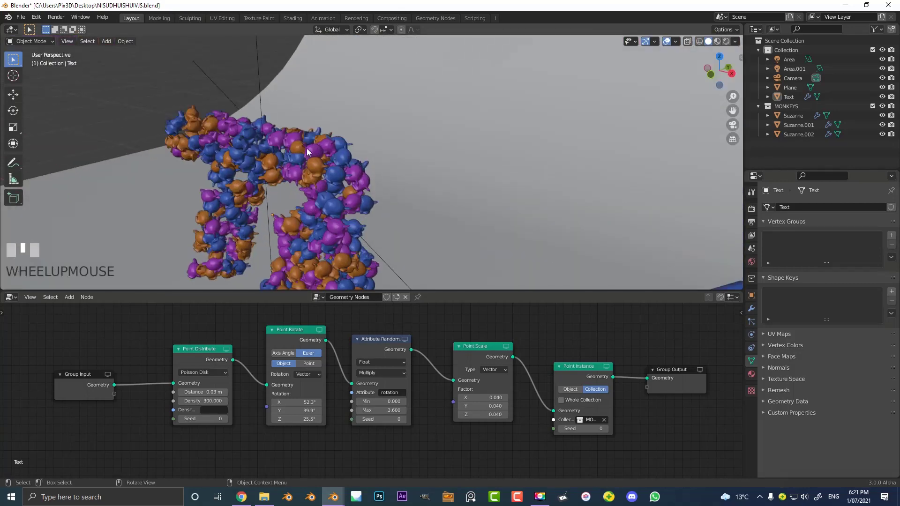
{"action": "left_click", "coordinate": [319, 154]}
{"action": "key", "text": "Tab"}
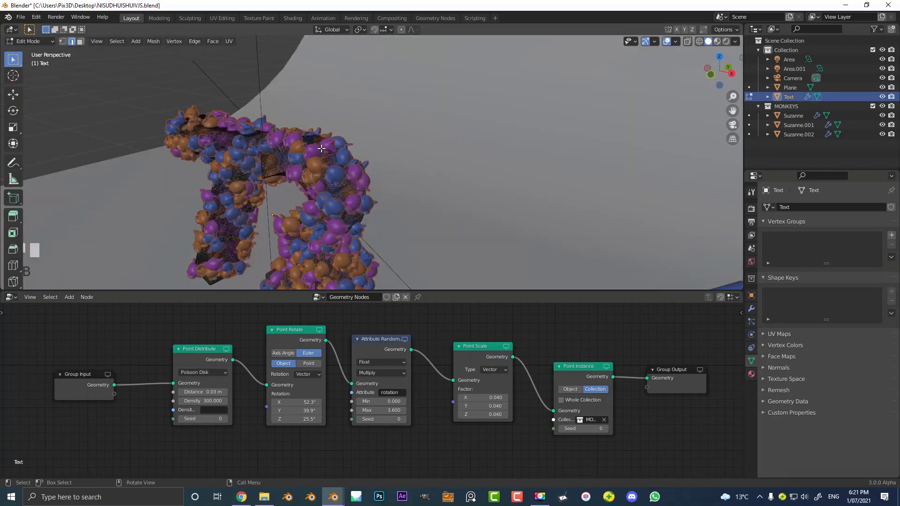
{"action": "middle_click_drag", "start_coordinate": [322, 148], "coordinate": [346, 130]}
{"action": "key", "text": "Tab"}
{"action": "key", "text": "KP_0"}
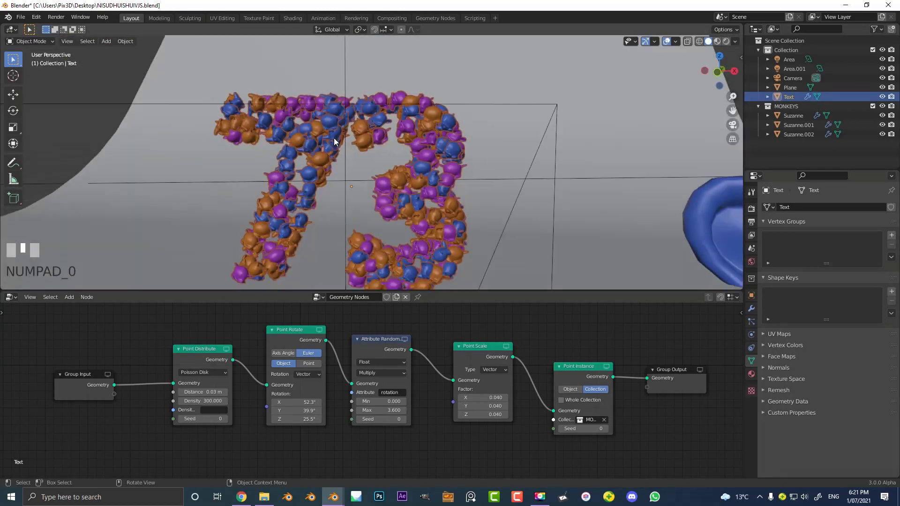
{"action": "scroll", "coordinate": [371, 168], "scroll_direction": "down", "scroll_amount": 5}
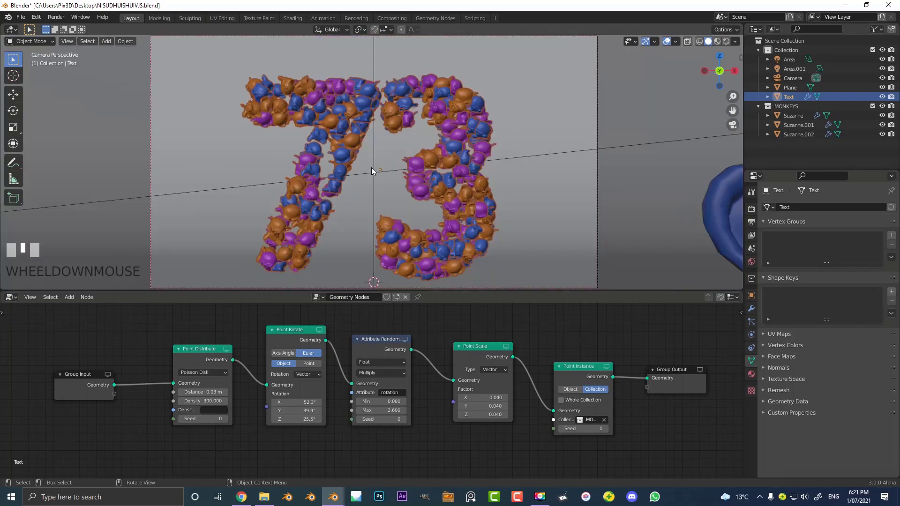
{"action": "key", "text": "z"}
{"action": "left_click", "coordinate": [361, 117]}
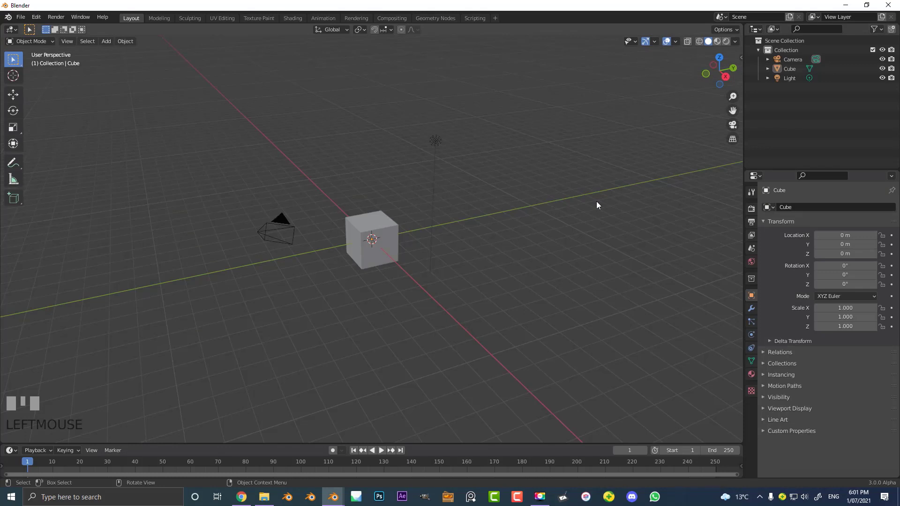
- Delete the default camera, cube and light from the new scene
{"action": "left_click_drag", "start_coordinate": [193, 371], "coordinate": [493, 91]}
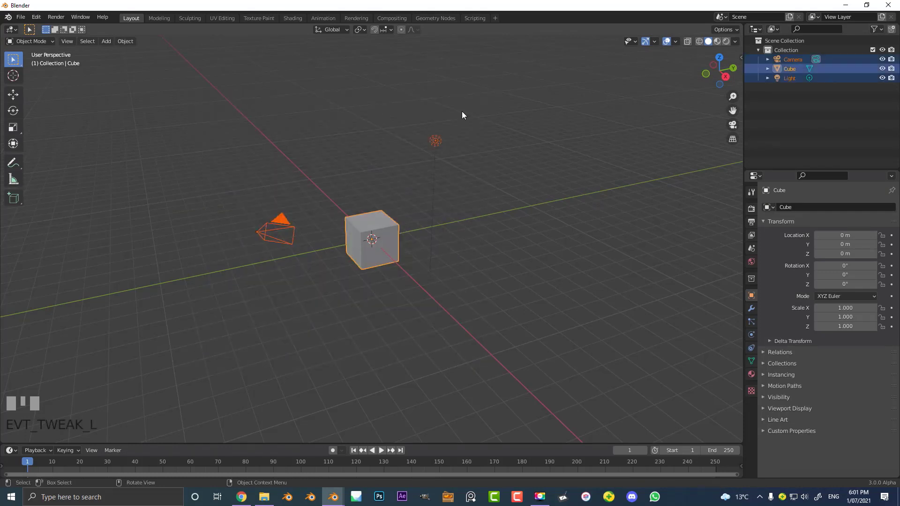
{"action": "key", "text": "Delete"}
{"action": "middle_click_drag", "start_coordinate": [446, 145], "coordinate": [373, 171]}
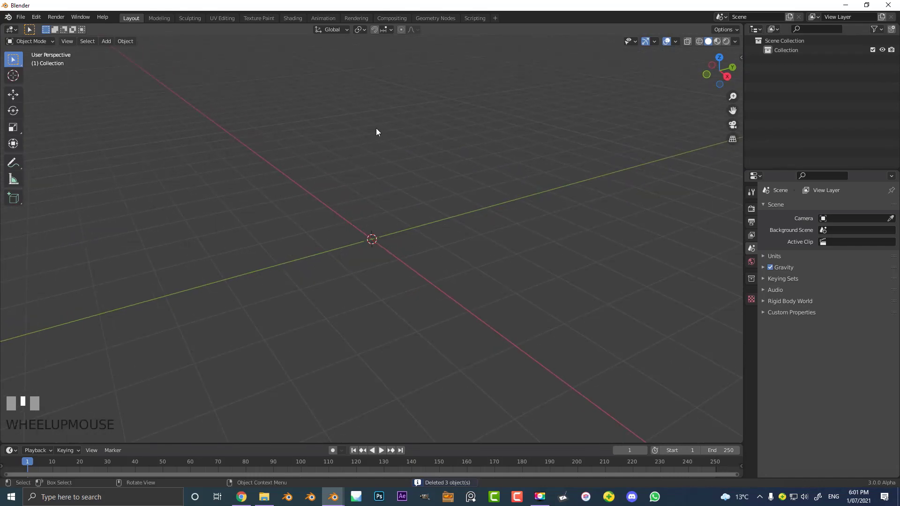
- Add a text object at the origin and replace its content with 73
{"action": "key", "text": "shift+a"}
{"action": "mouse_move", "coordinate": [375, 125]}
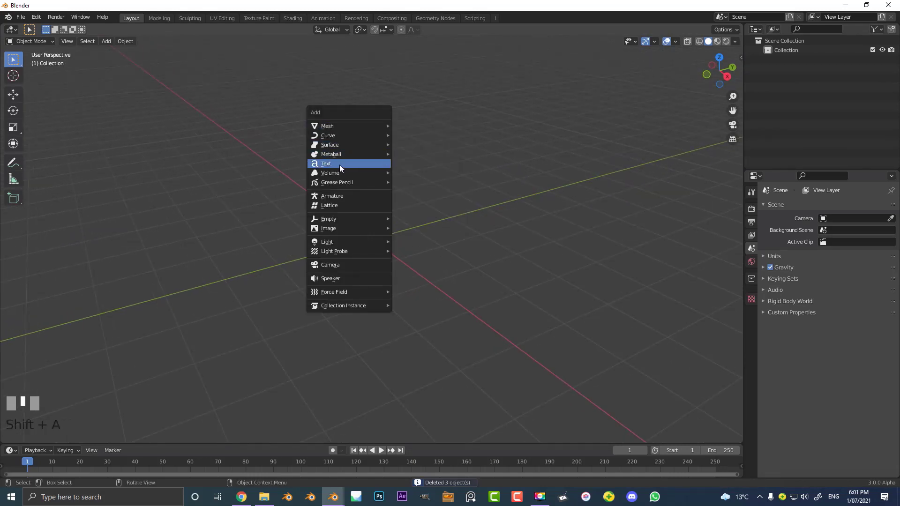
{"action": "left_click", "coordinate": [331, 163]}
{"action": "scroll", "coordinate": [457, 245], "scroll_direction": "up", "scroll_amount": 2}
{"action": "middle_click_drag", "start_coordinate": [338, 254], "coordinate": [418, 271]}
{"action": "key", "text": "Tab"}
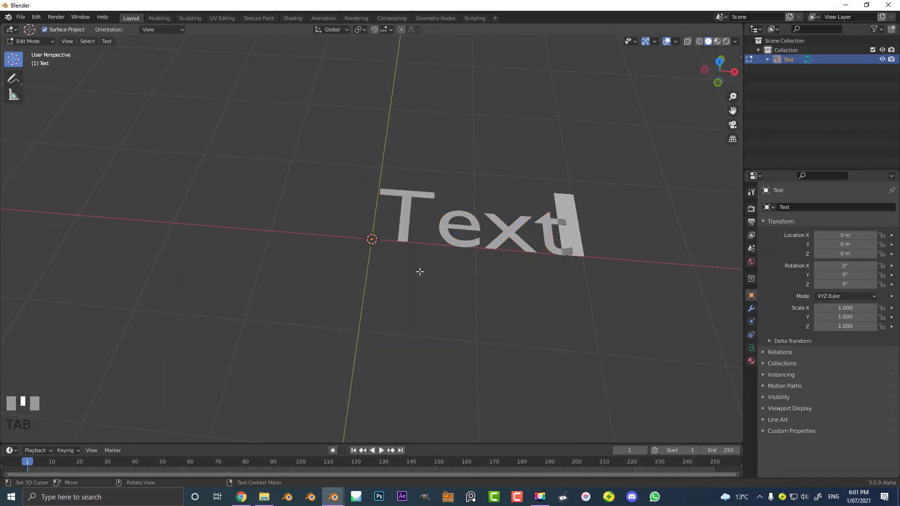
{"action": "key", "text": "BackSpace"}
{"action": "key", "text": "BackSpace"}
{"action": "key", "text": "BackSpace"}
{"action": "key", "text": "BackSpace"}
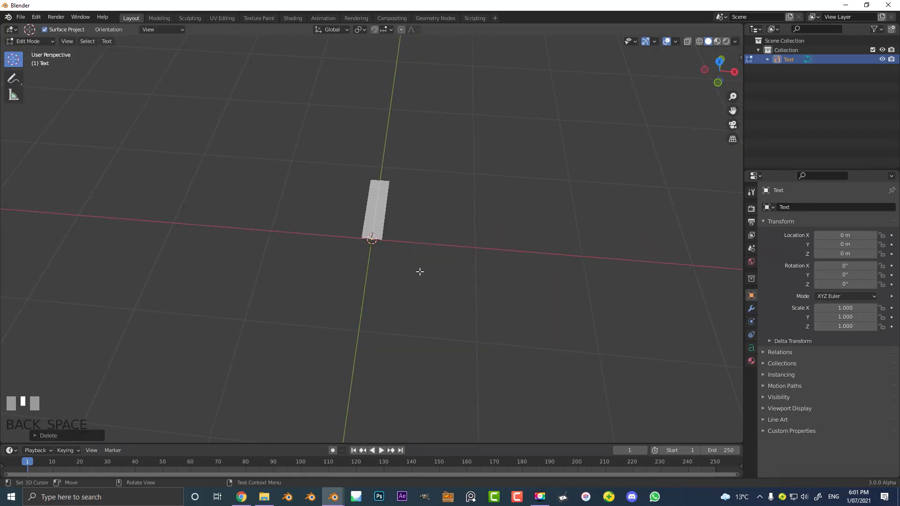
{"action": "type", "text": "73"}
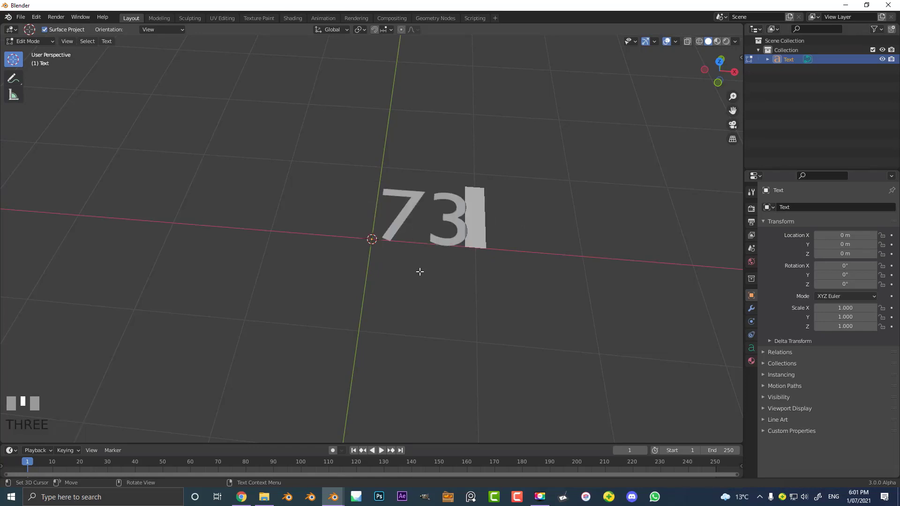
{"action": "key", "text": "Tab"}
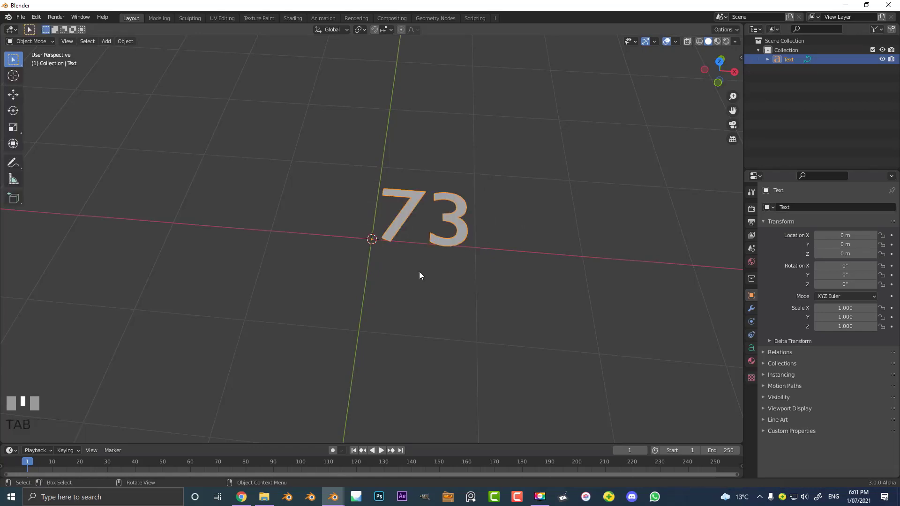
- Rotate the 73 text by 90 degrees around the X axis so it stands upright
{"action": "type", "text": "r"}
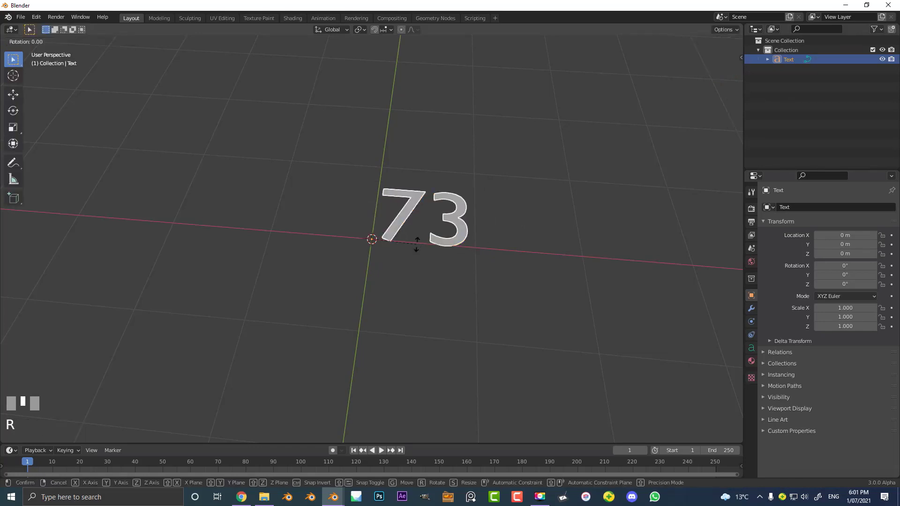
{"action": "type", "text": "x90"}
{"action": "key", "text": "Return"}
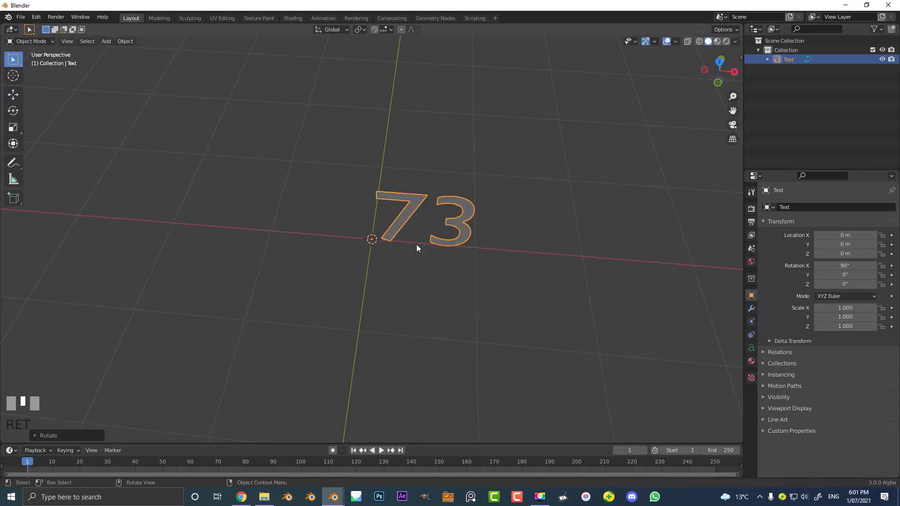
- Thicken the outlines of the 73 text by setting its geometry offset to 0.013 m
{"action": "middle_click_drag", "start_coordinate": [407, 244], "coordinate": [362, 231]}
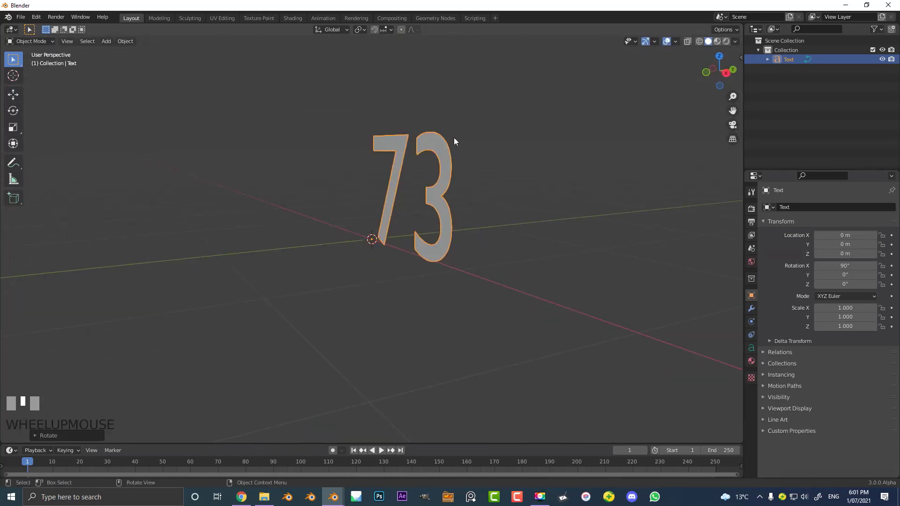
{"action": "middle_click_drag", "start_coordinate": [453, 137], "coordinate": [394, 250]}
{"action": "key", "text": "KP_1"}
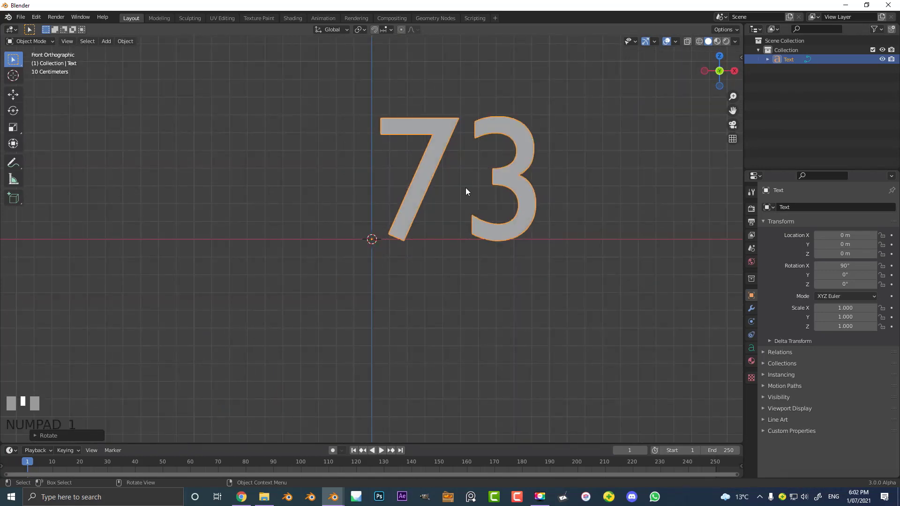
{"action": "scroll", "coordinate": [469, 180], "scroll_direction": "up", "scroll_amount": 2}
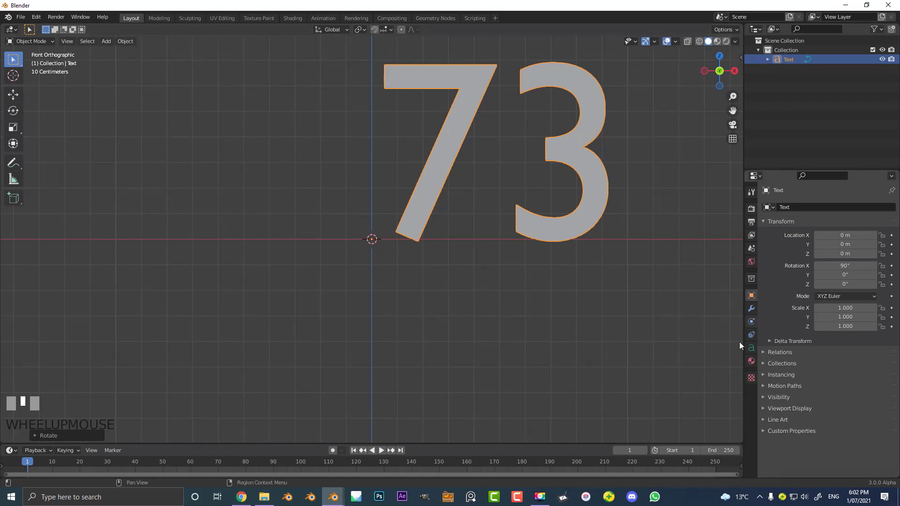
{"action": "left_click", "coordinate": [751, 348]}
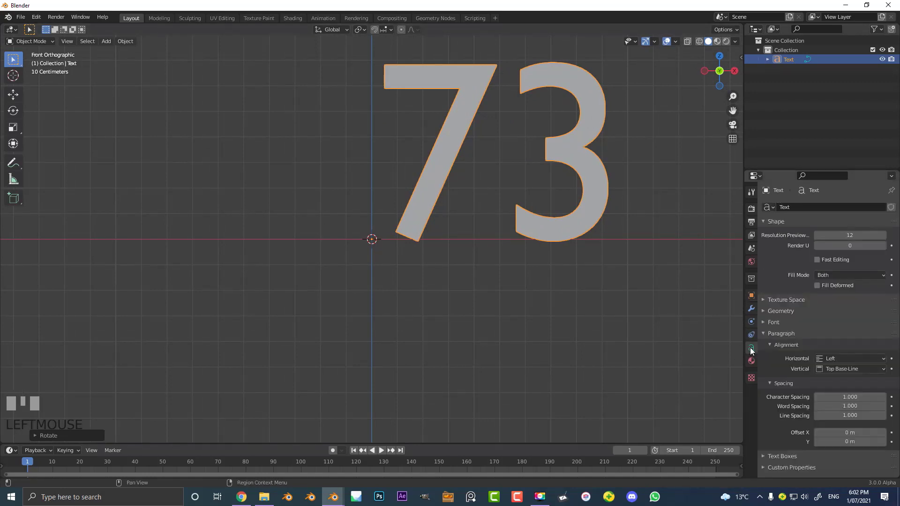
{"action": "left_click", "coordinate": [781, 310]}
{"action": "mouse_move", "coordinate": [850, 325]}
{"action": "left_mouse_down"}
{"action": "mouse_move", "coordinate": [890, 325]}
{"action": "mouse_move", "coordinate": [855, 326]}
{"action": "left_mouse_up"}
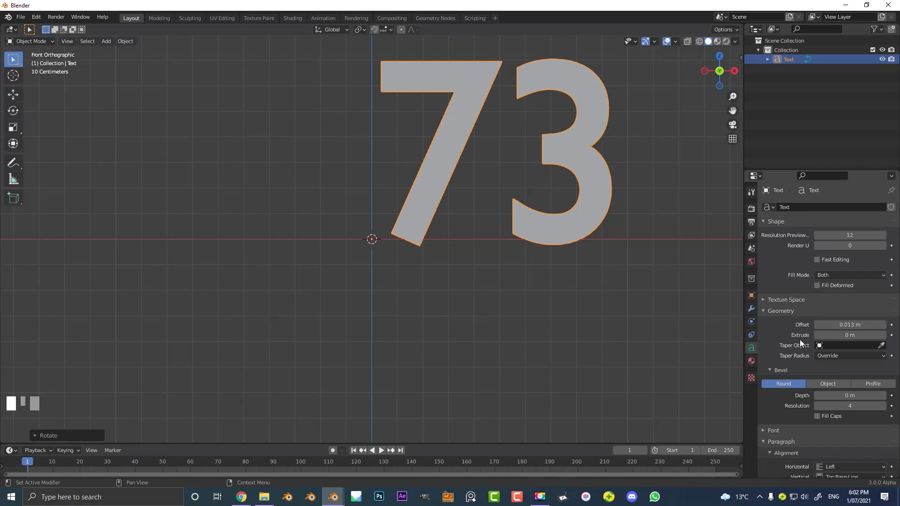
- Give the 73 text depth with an extrude value of 0.08 m
{"action": "middle_click_drag", "start_coordinate": [487, 197], "coordinate": [457, 239]}
{"action": "left_click_drag", "start_coordinate": [847, 335], "coordinate": [851, 335]}
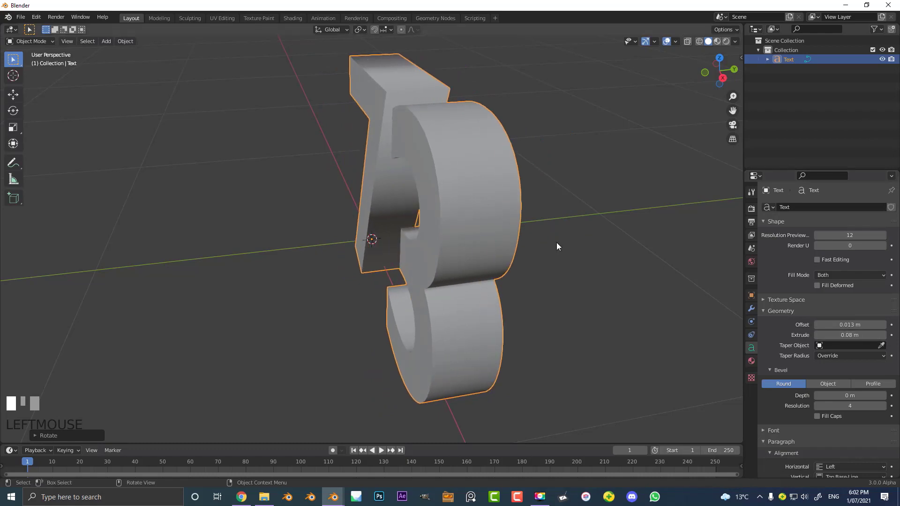
{"action": "middle_click_drag", "start_coordinate": [557, 246], "coordinate": [553, 224]}
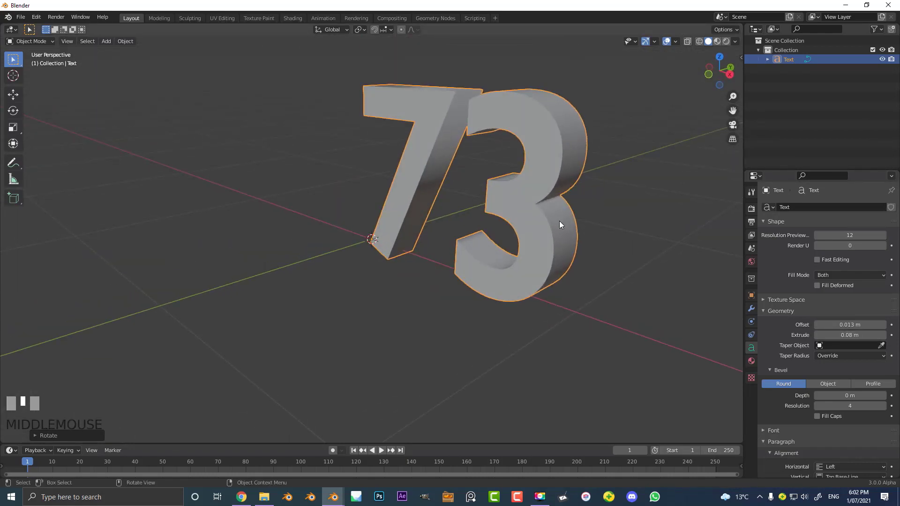
- Convert the 73 text object to a mesh and check its geometry in Edit Mode
{"action": "key", "text": "F3"}
{"action": "type", "text": "conv"}
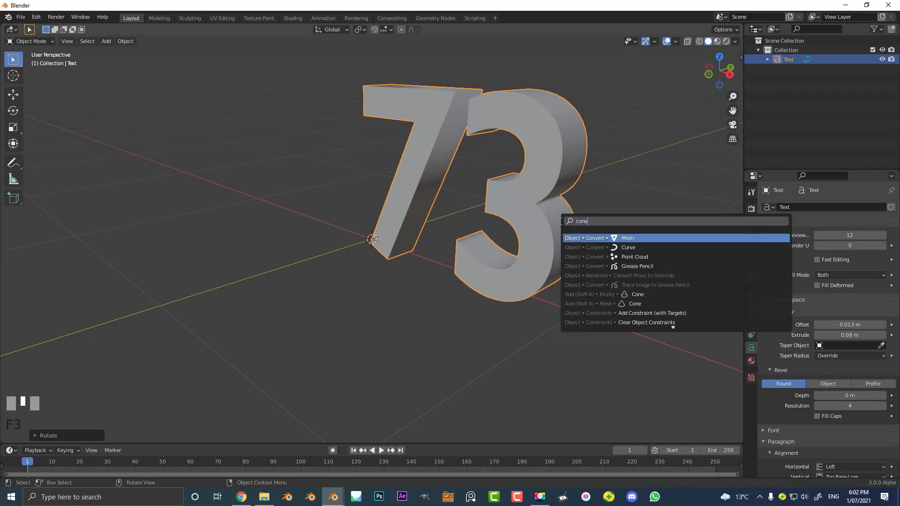
{"action": "type", "text": "ert"}
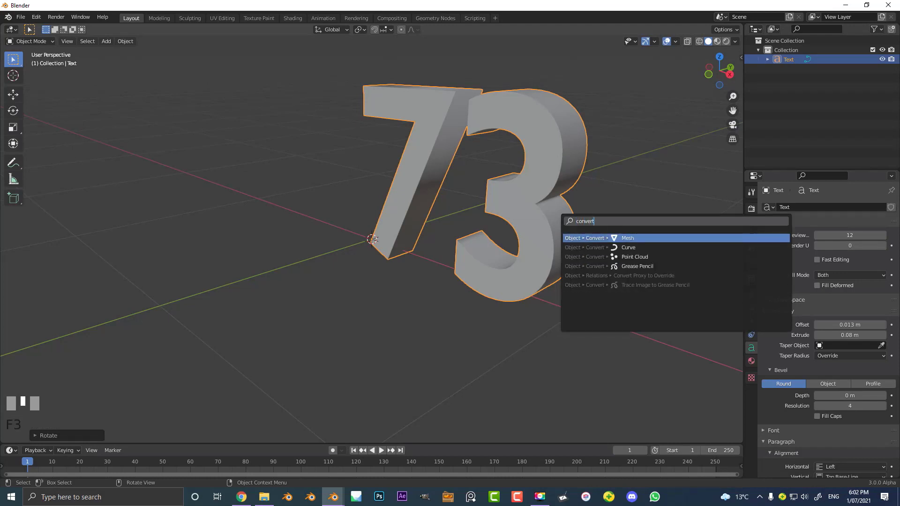
{"action": "key", "text": "Return"}
{"action": "middle_click_drag", "start_coordinate": [552, 216], "coordinate": [521, 230]}
{"action": "scroll", "coordinate": [521, 229], "scroll_direction": "up", "scroll_amount": 3}
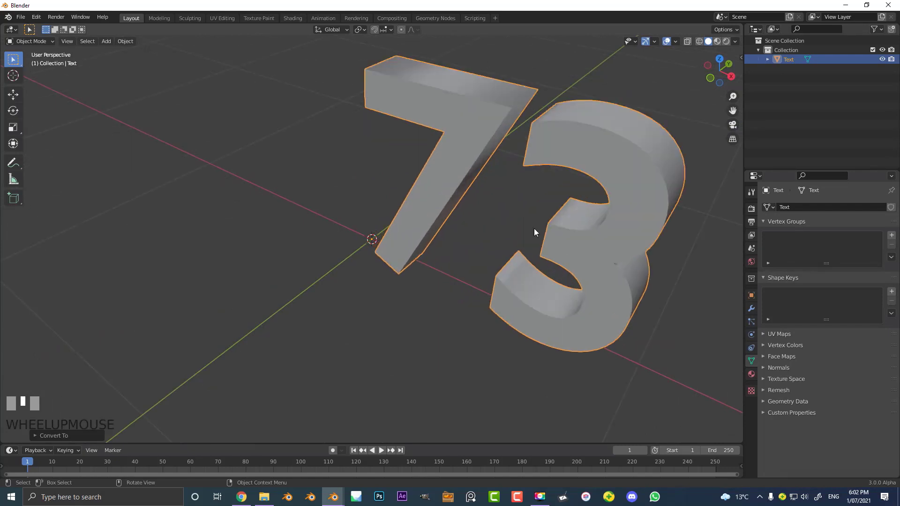
{"action": "key", "text": "Tab"}
{"action": "key", "text": "Tab"}
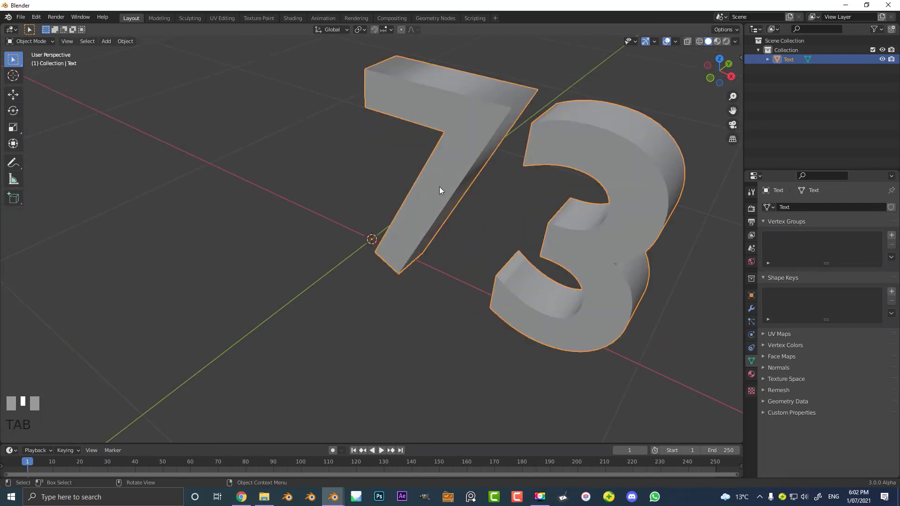
- Add a Remesh modifier to the 73 mesh in Smooth mode with an octree depth of 7
{"action": "key", "text": "KP_1"}
{"action": "scroll", "coordinate": [461, 184], "scroll_direction": "down", "scroll_amount": 2}
{"action": "scroll", "coordinate": [448, 170], "scroll_direction": "up", "scroll_amount": 2}
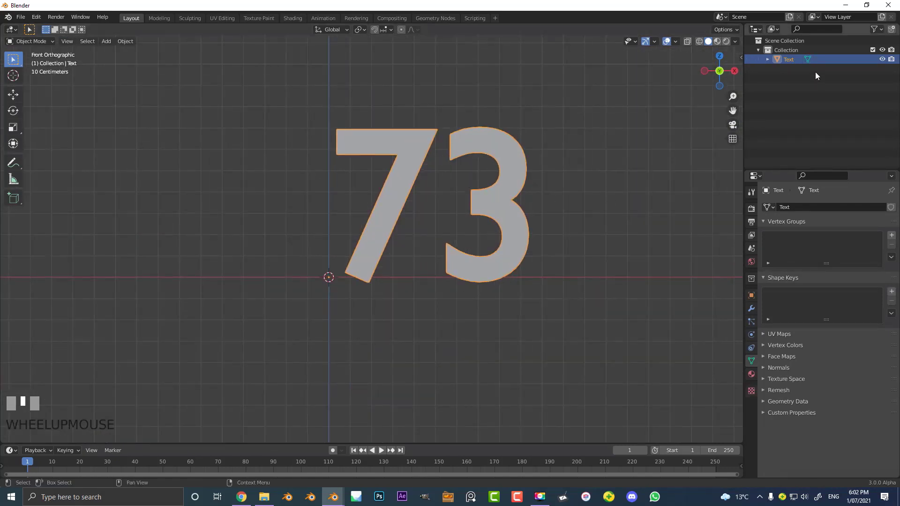
{"action": "left_click", "coordinate": [751, 309]}
{"action": "left_click", "coordinate": [808, 207]}
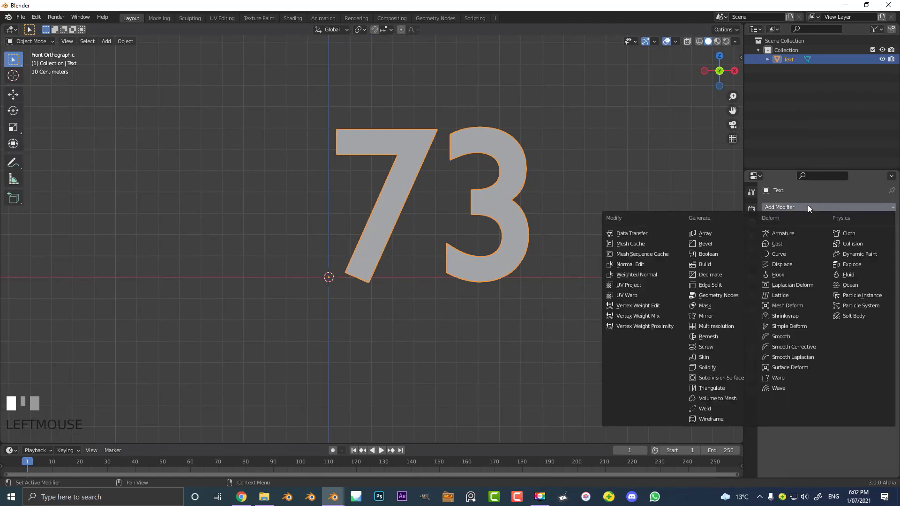
{"action": "left_click", "coordinate": [714, 336]}
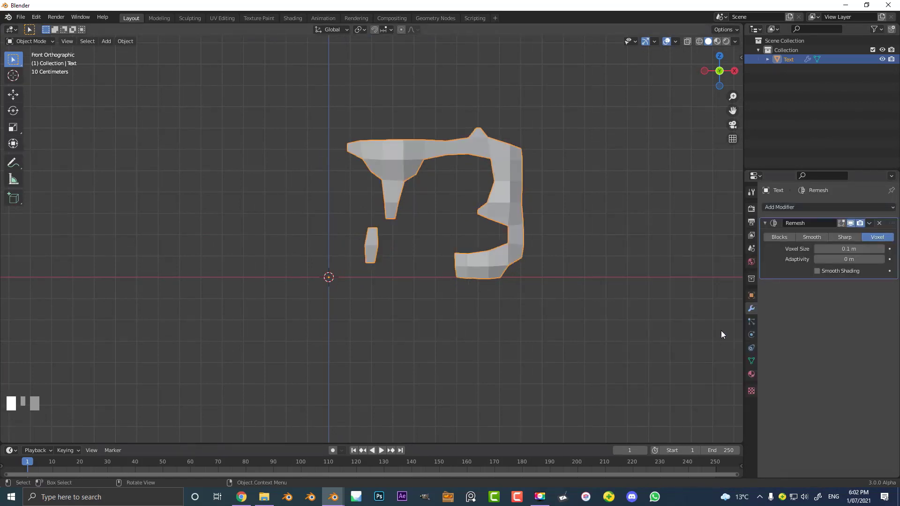
{"action": "left_click", "coordinate": [819, 237]}
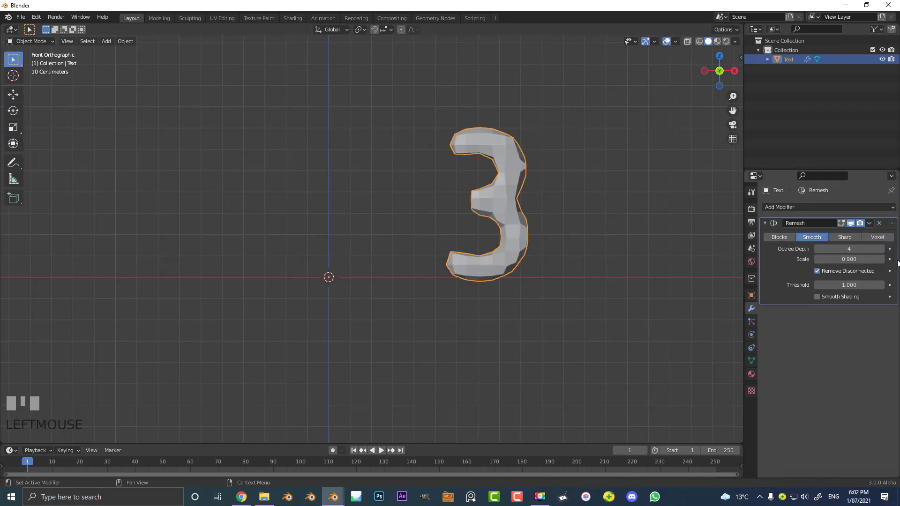
{"action": "left_click", "coordinate": [864, 251]}
{"action": "type", "text": "7"}
{"action": "key", "text": "Return"}
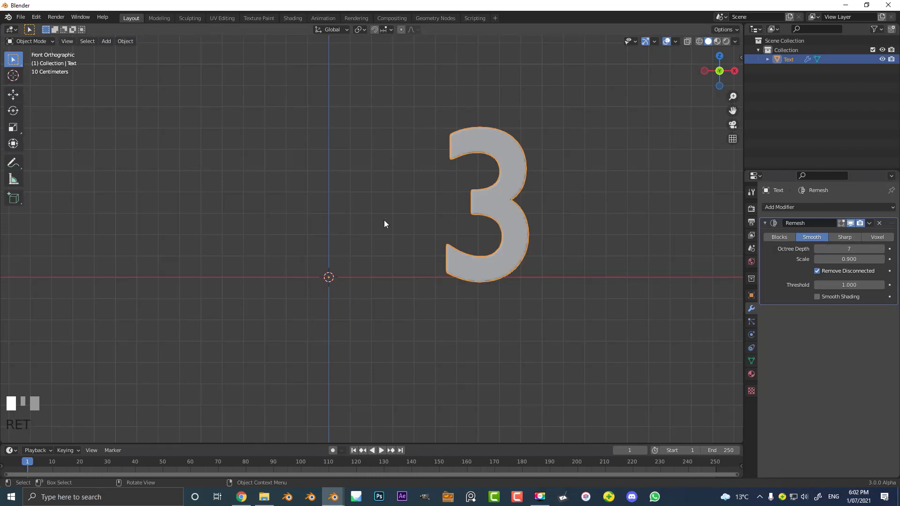
- Try to separate the whole 73 mesh into individual objects by loose parts
{"action": "middle_click_drag", "start_coordinate": [488, 195], "coordinate": [500, 233]}
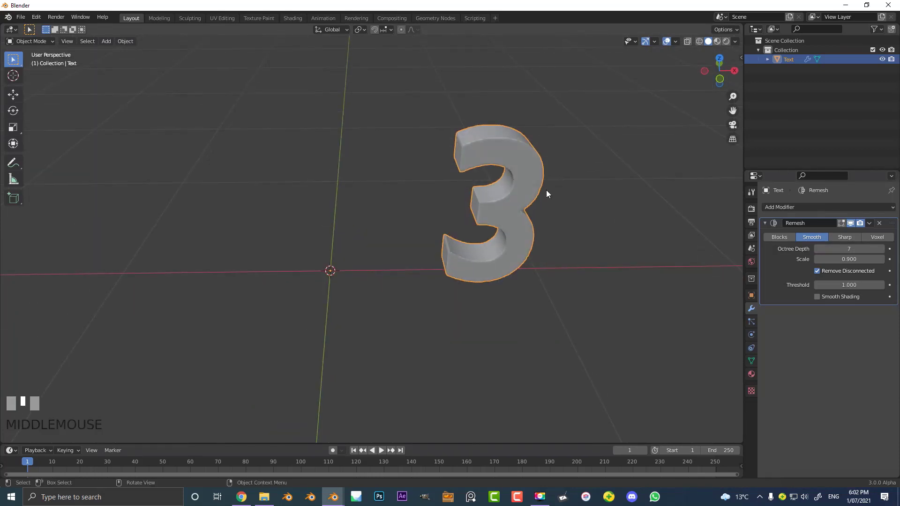
{"action": "key", "text": "Tab"}
{"action": "key", "text": "a"}
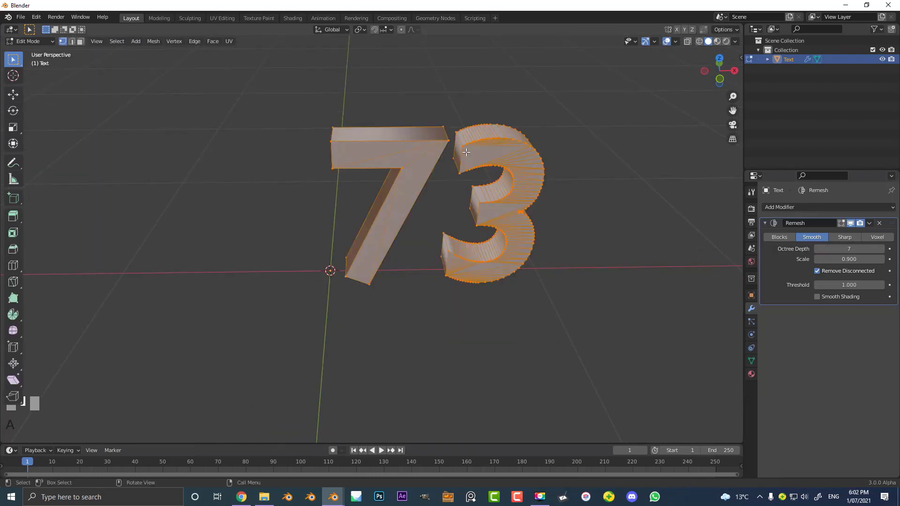
{"action": "key", "text": "p"}
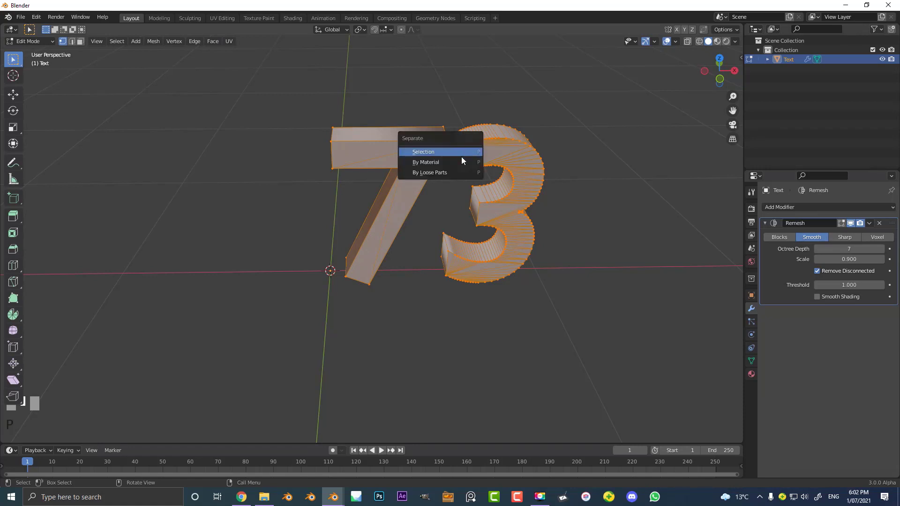
{"action": "left_click", "coordinate": [449, 173]}
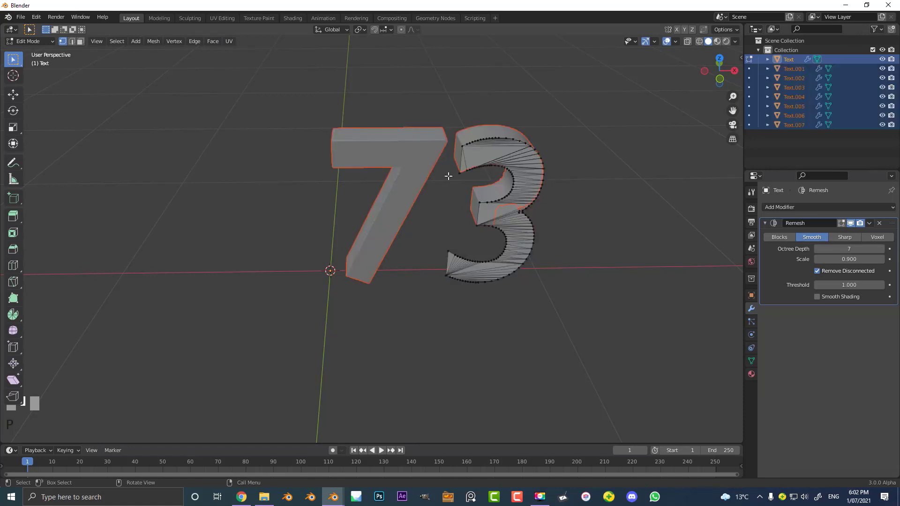
{"action": "key", "text": "Tab"}
{"action": "left_click", "coordinate": [514, 156]}
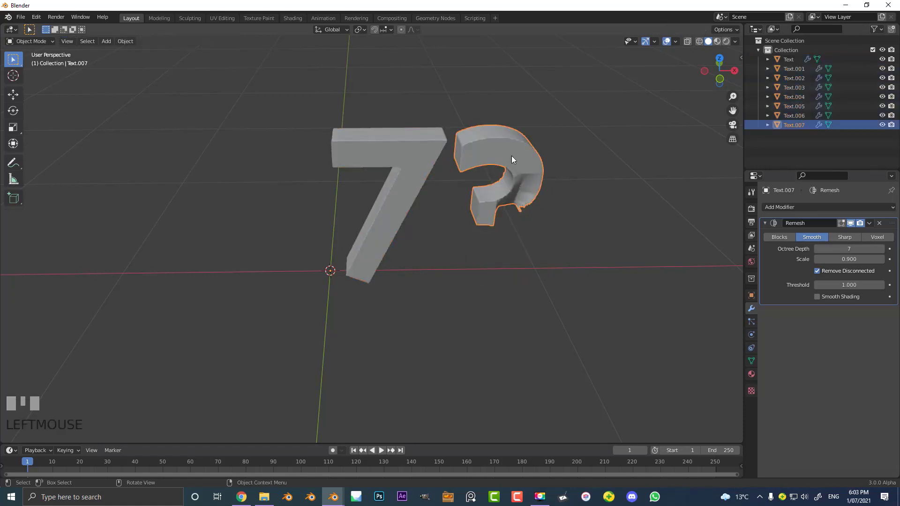
{"action": "key", "text": "Tab"}
- Undo the separation of the 73 mesh by loose parts
{"action": "key", "text": "ctrl+z"}
{"action": "key", "text": "ctrl+z"}
{"action": "key", "text": "ctrl+z"}
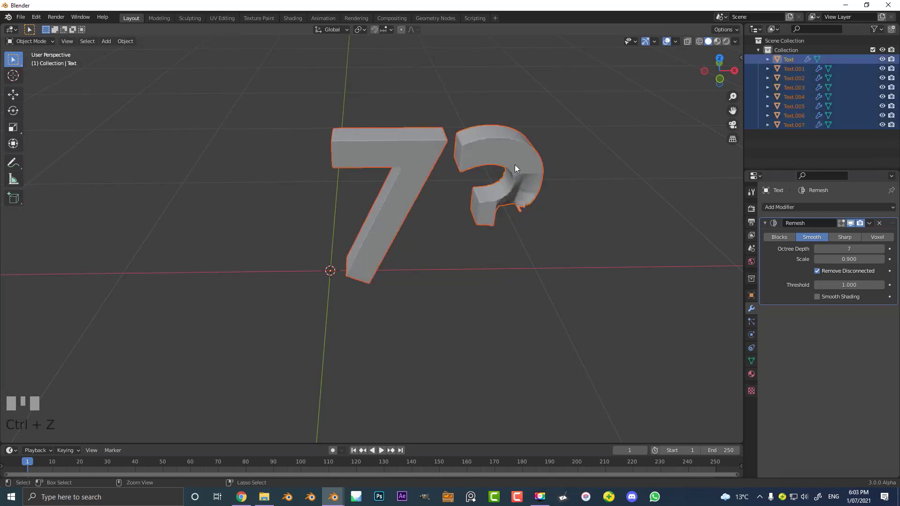
{"action": "key", "text": "ctrl+z"}
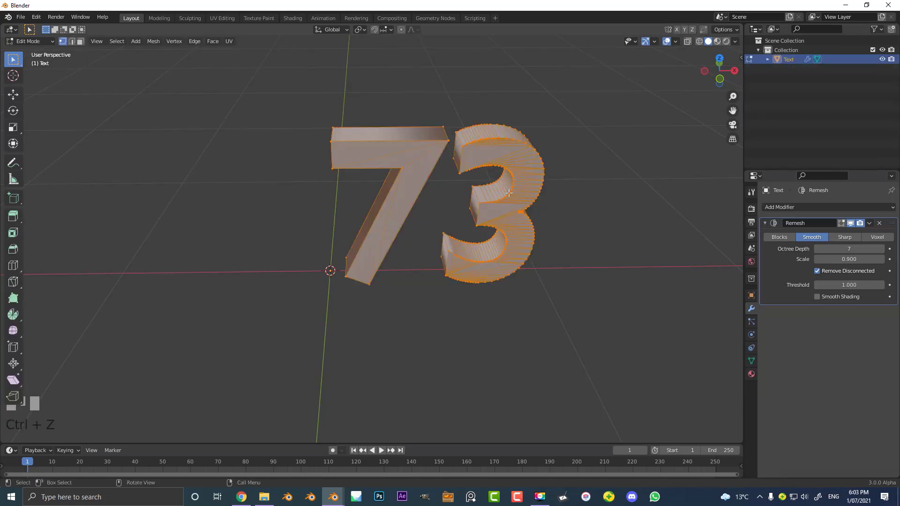
- Select all vertices of the 7 in front wireframe view and separate the selection into its own object
{"action": "scroll", "coordinate": [511, 194], "scroll_direction": "up", "scroll_amount": 3}
{"action": "key", "text": "z"}
{"action": "left_click", "coordinate": [428, 208]}
{"action": "mouse_move", "coordinate": [302, 338]}
{"action": "left_mouse_down"}
{"action": "mouse_move", "coordinate": [317, 259]}
{"action": "mouse_move", "coordinate": [485, 46]}
{"action": "left_mouse_up"}
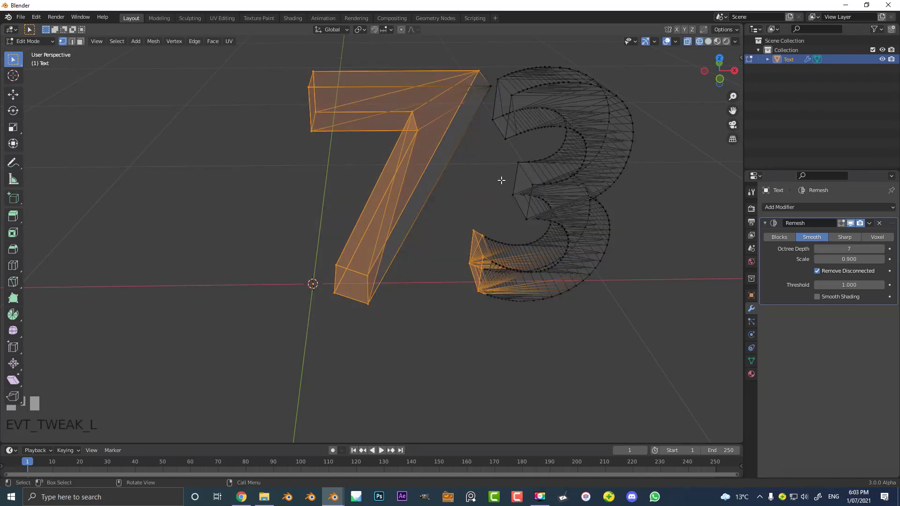
{"action": "key", "text": "KP_1"}
{"action": "left_click_drag", "start_coordinate": [265, 368], "coordinate": [463, 29]}
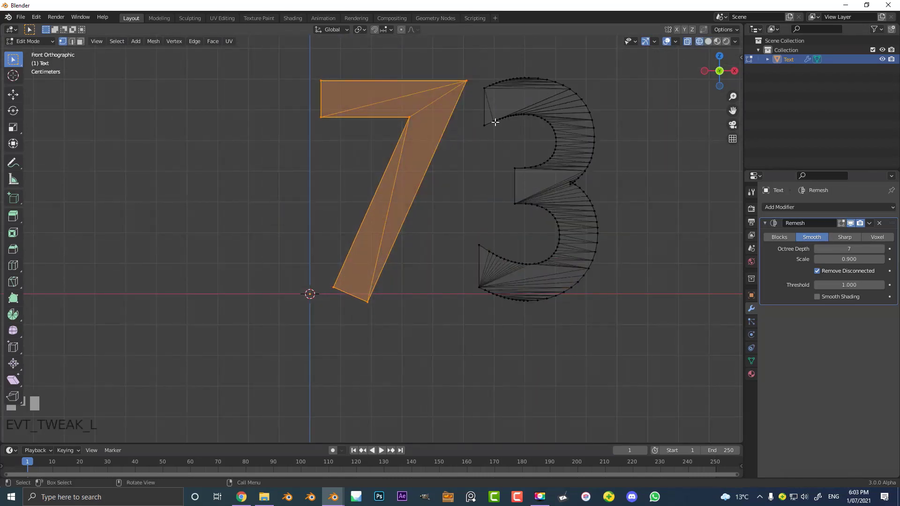
{"action": "middle_click_drag", "start_coordinate": [463, 117], "coordinate": [459, 138]}
{"action": "key", "text": "p"}
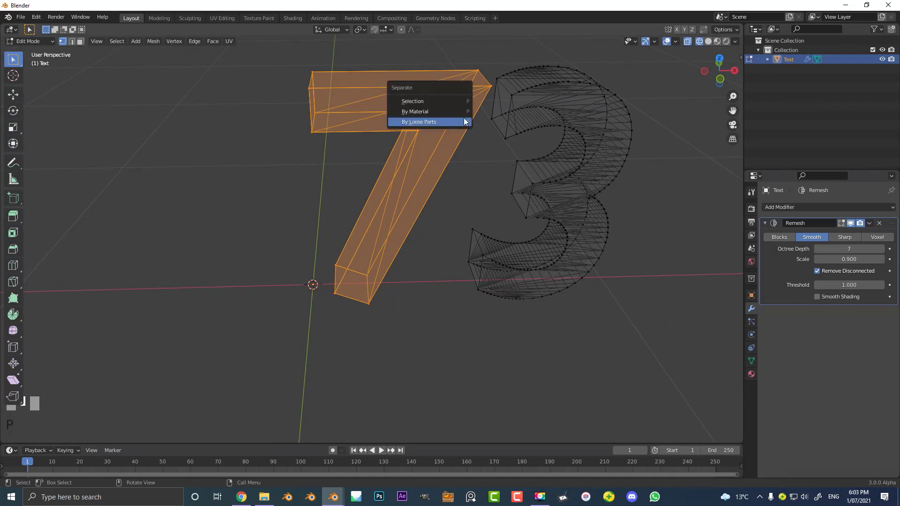
{"action": "left_click", "coordinate": [424, 103]}
{"action": "scroll", "coordinate": [399, 122], "scroll_direction": "down", "scroll_amount": 2}
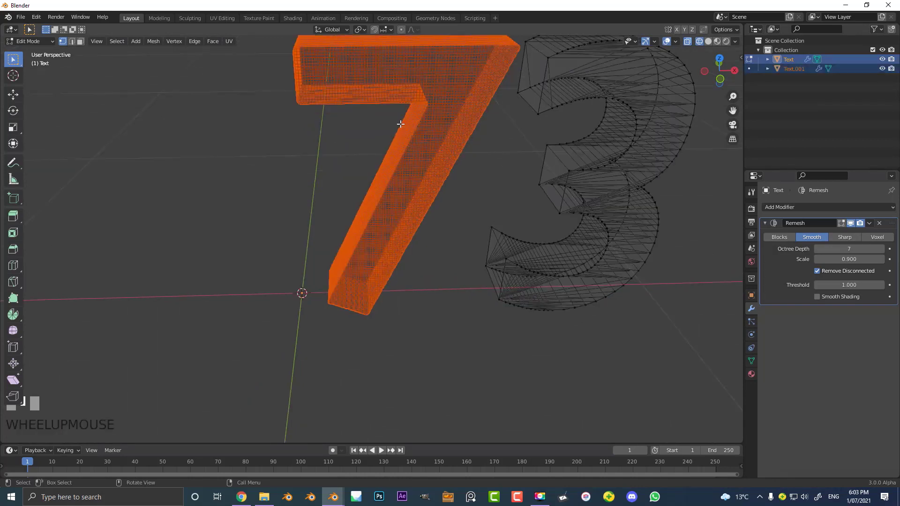
{"action": "key", "text": "Tab"}
{"action": "scroll", "coordinate": [478, 135], "scroll_direction": "down", "scroll_amount": 2}
- Convert both the 7 and the 3 to mesh so their Remesh modifiers are applied
{"action": "left_click", "coordinate": [478, 165]}
{"action": "left_click", "coordinate": [407, 164]}
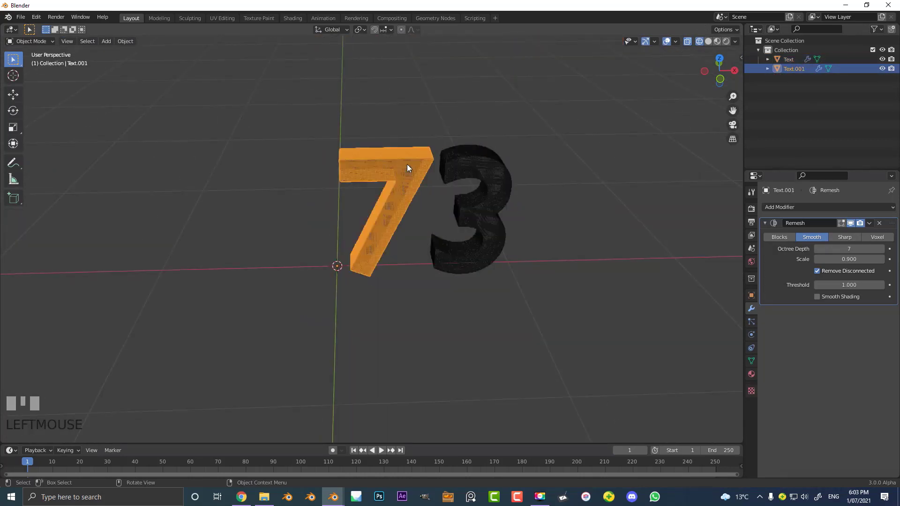
{"action": "scroll", "coordinate": [465, 143], "scroll_direction": "up", "scroll_amount": 2}
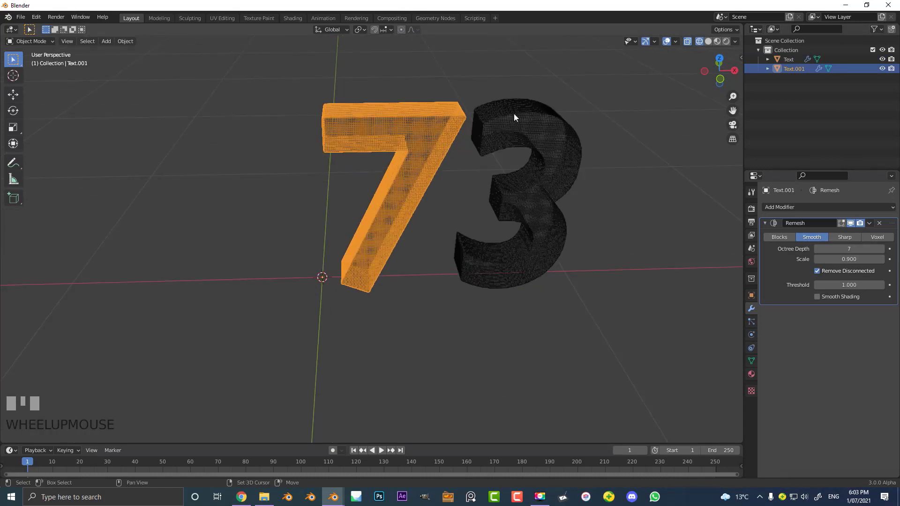
{"action": "left_click", "coordinate": [520, 126], "text": "shift"}
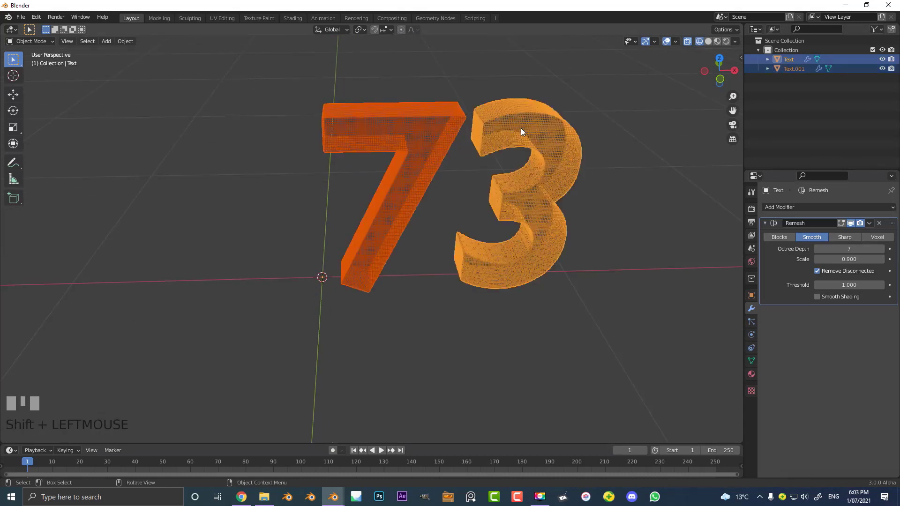
{"action": "key", "text": "F3"}
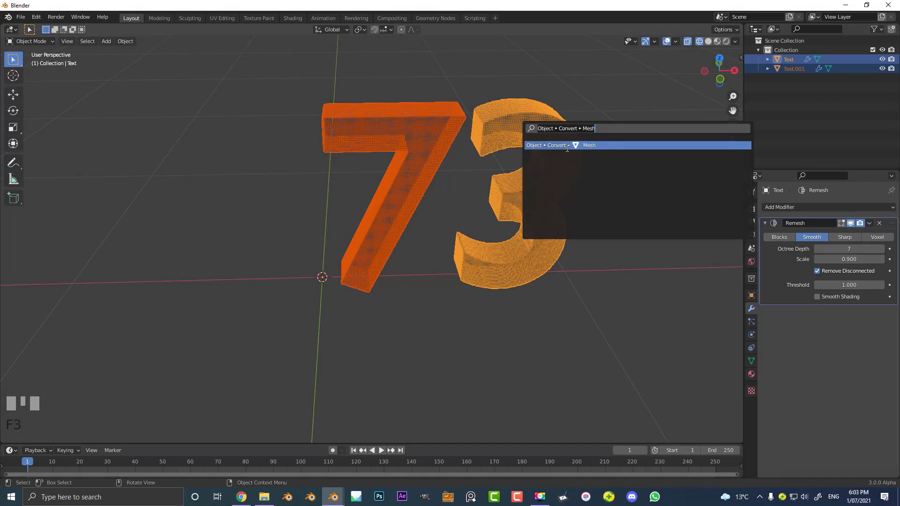
{"action": "left_click", "coordinate": [567, 146]}
- Switch to solid shading and examine the remeshed topology of both digits in Edit Mode
{"action": "key", "text": "Tab"}
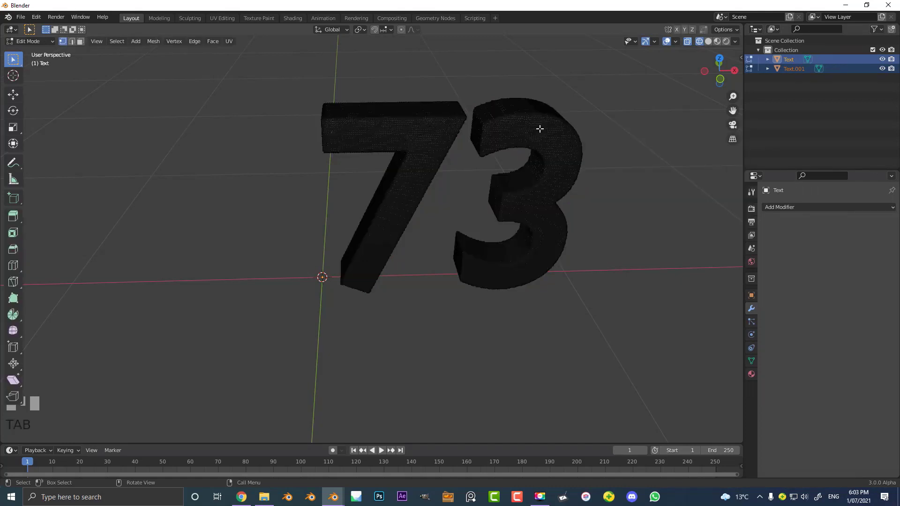
{"action": "key", "text": "z"}
{"action": "left_click", "coordinate": [588, 130]}
{"action": "middle_click_drag", "start_coordinate": [531, 141], "coordinate": [465, 157]}
{"action": "scroll", "coordinate": [585, 139], "scroll_direction": "up", "scroll_amount": 3}
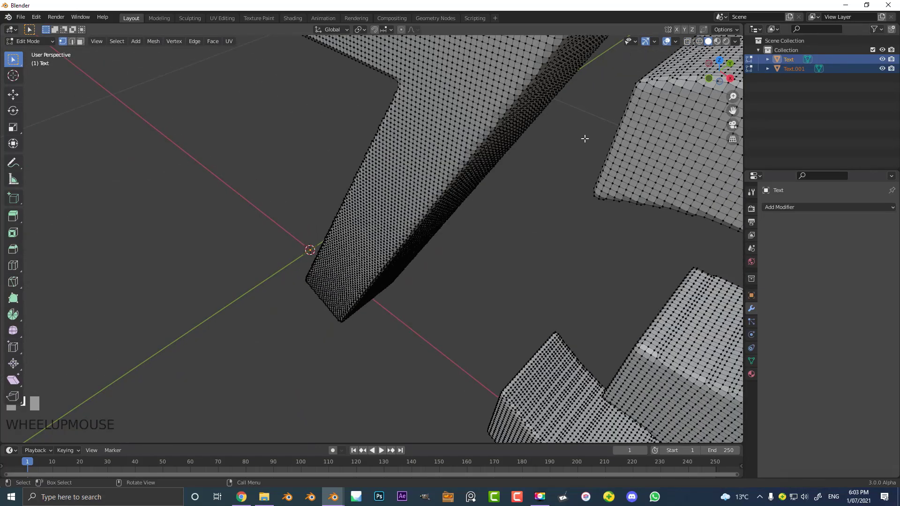
{"action": "scroll", "coordinate": [584, 138], "scroll_direction": "down", "scroll_amount": 3}
{"action": "middle_click_drag", "start_coordinate": [346, 251], "coordinate": [392, 238]}
{"action": "key", "text": "Tab"}
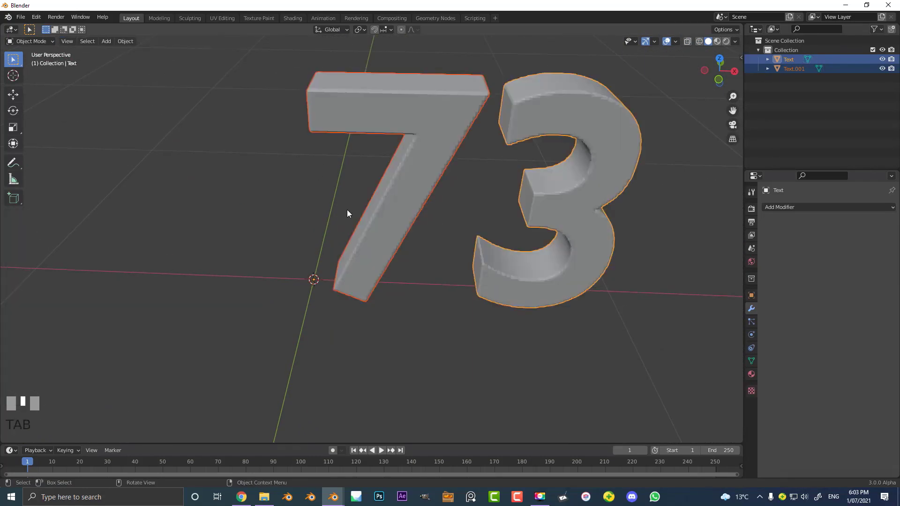
- Join the 7 and the 3 into a single object
{"action": "middle_click_drag", "start_coordinate": [347, 215], "coordinate": [380, 201], "text": "shift"}
{"action": "scroll", "coordinate": [346, 248], "scroll_direction": "up", "scroll_amount": 3}
{"action": "left_click", "coordinate": [343, 229]}
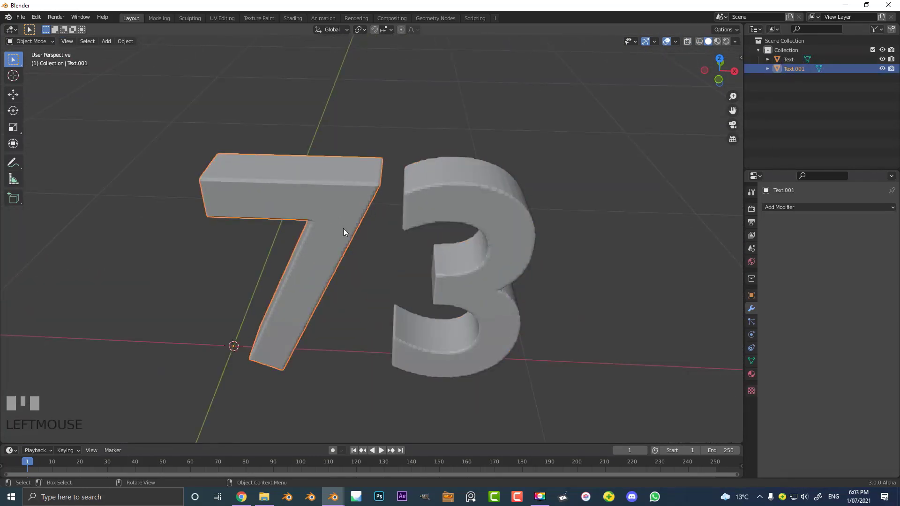
{"action": "left_click", "coordinate": [483, 181], "text": "shift"}
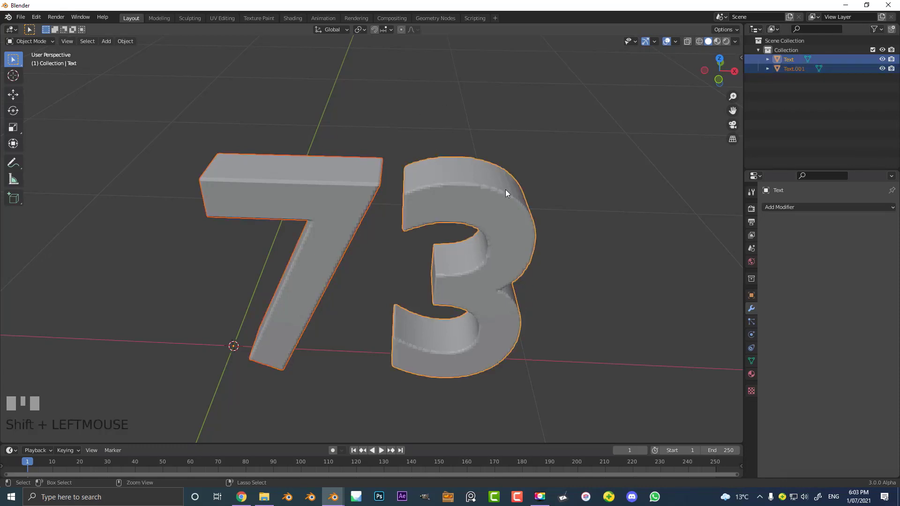
{"action": "key", "text": "ctrl+j"}
{"action": "key", "text": "g"}
{"action": "right_click", "coordinate": [435, 139]}
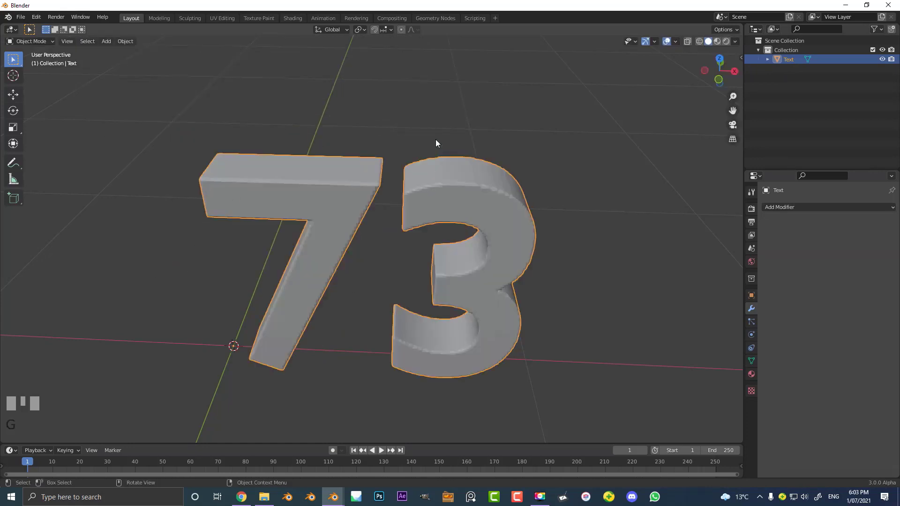
- Set the joined 73 object's origin to its geometry
{"action": "key", "text": "KP_1"}
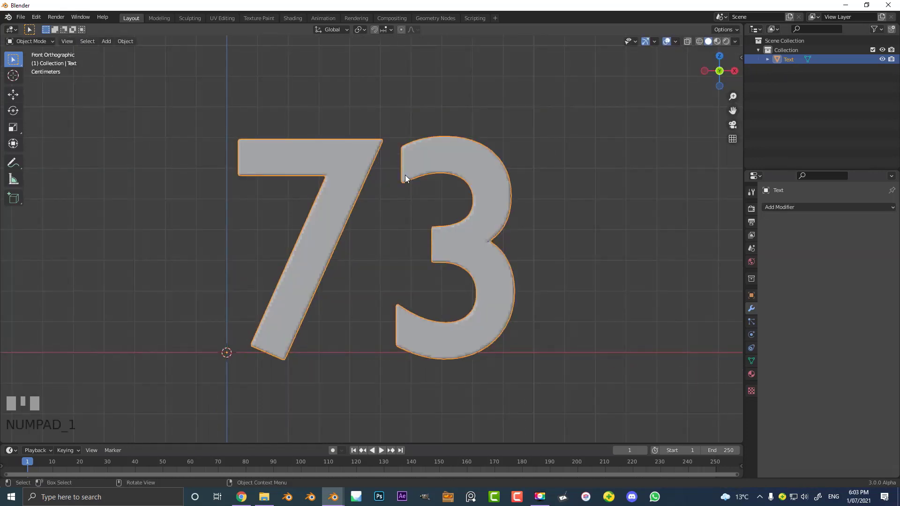
{"action": "key", "text": "F3"}
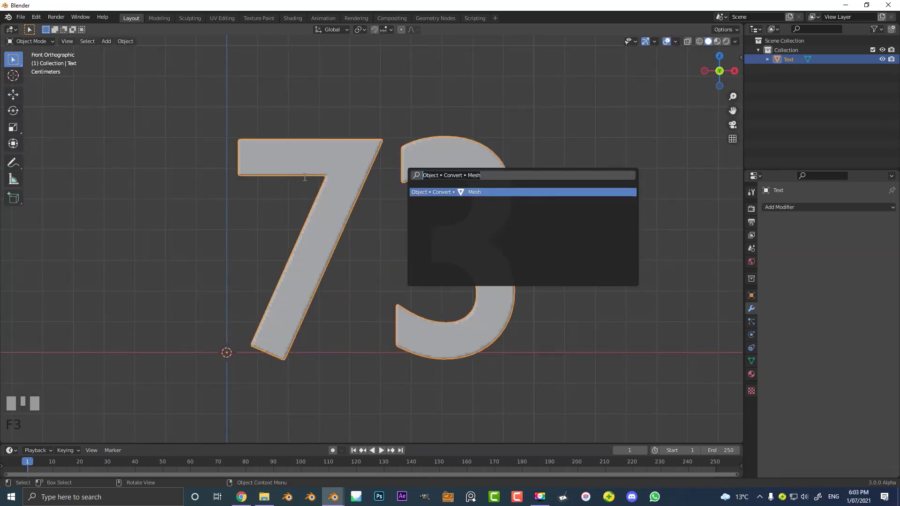
{"action": "type", "text": "set orig"}
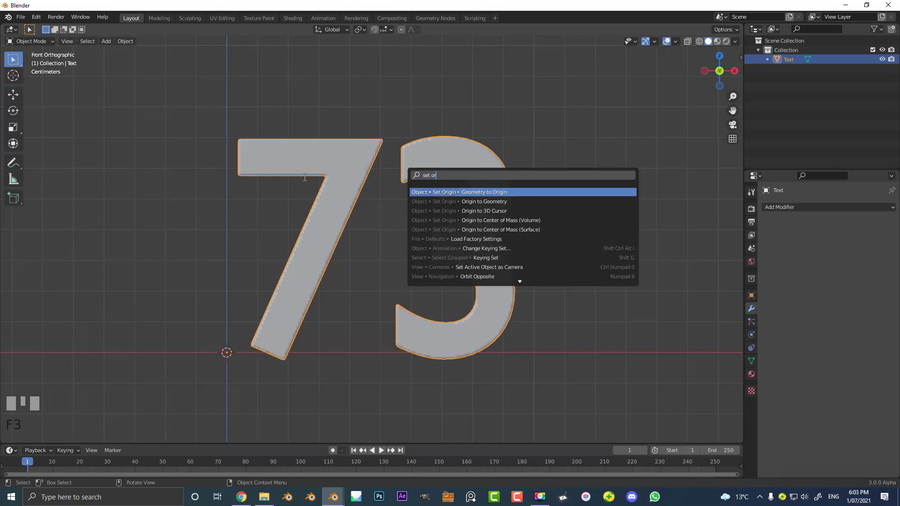
{"action": "left_click", "coordinate": [487, 202]}
{"action": "middle_click_drag", "start_coordinate": [491, 207], "coordinate": [330, 250]}
{"action": "scroll", "coordinate": [331, 251], "scroll_direction": "up", "scroll_amount": 4}
{"action": "scroll", "coordinate": [331, 254], "scroll_direction": "down", "scroll_amount": 5}
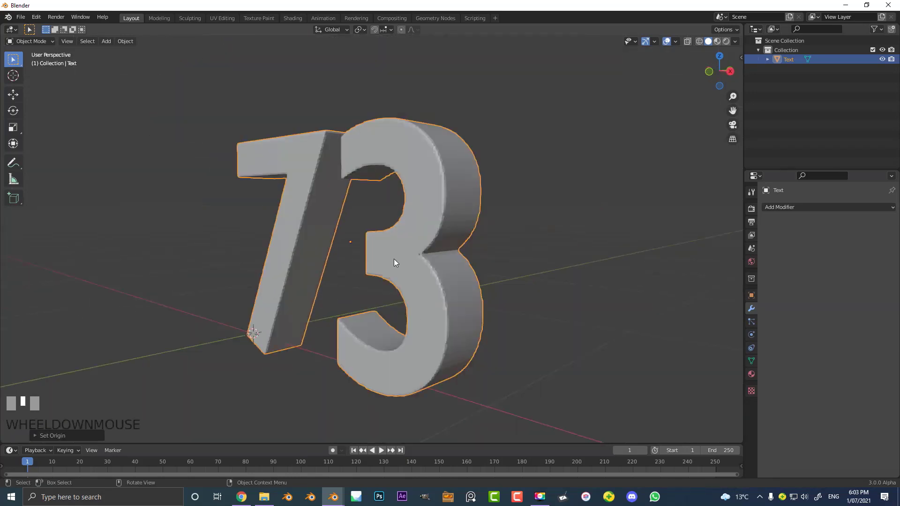
- Move the 73 object along X to roughly centre it over the world origin, and check its mesh in Edit Mode
{"action": "middle_click_drag", "start_coordinate": [394, 260], "coordinate": [440, 263]}
{"action": "key", "text": "g"}
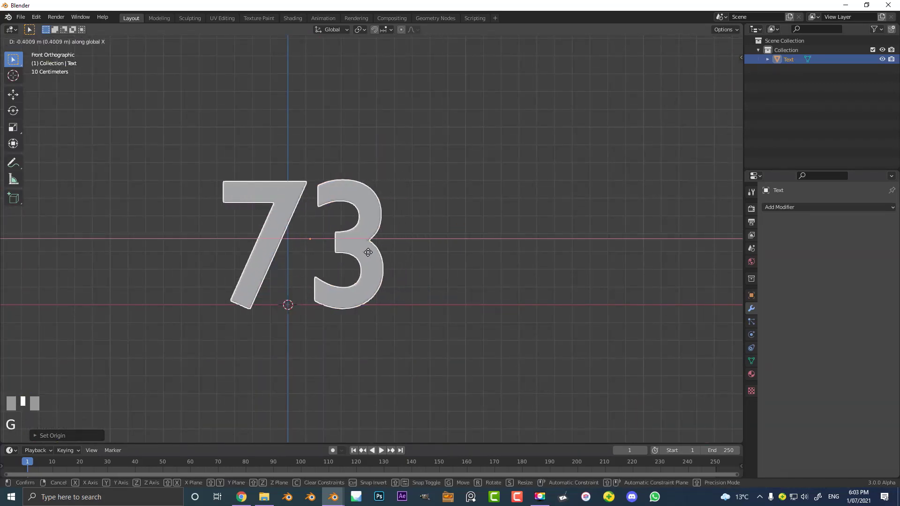
{"action": "left_click", "coordinate": [351, 255]}
{"action": "middle_click_drag", "start_coordinate": [352, 253], "coordinate": [449, 308]}
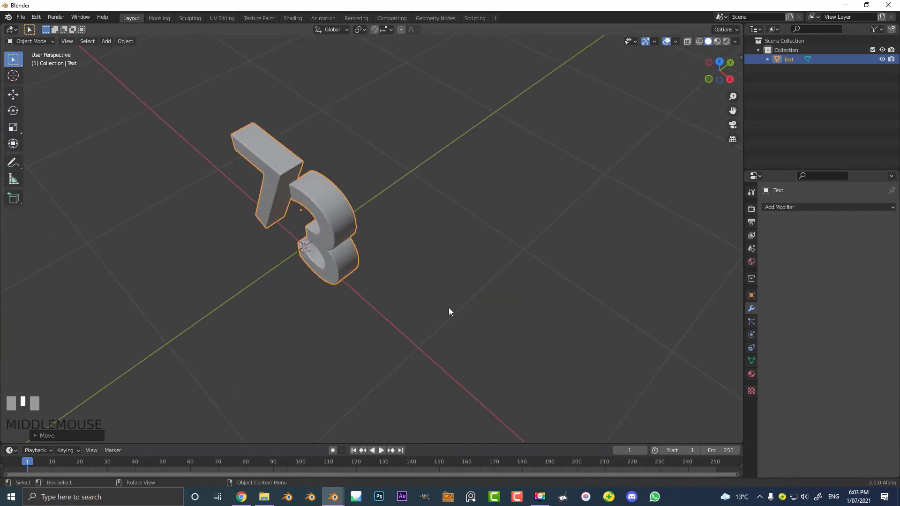
{"action": "key", "text": "Tab"}
{"action": "scroll", "coordinate": [348, 283], "scroll_direction": "up", "scroll_amount": 5}
{"action": "middle_click_drag", "start_coordinate": [347, 283], "coordinate": [448, 257]}
{"action": "key", "text": "Tab"}
{"action": "key", "text": "KP_1"}
{"action": "scroll", "coordinate": [444, 280], "scroll_direction": "down", "scroll_amount": 1}
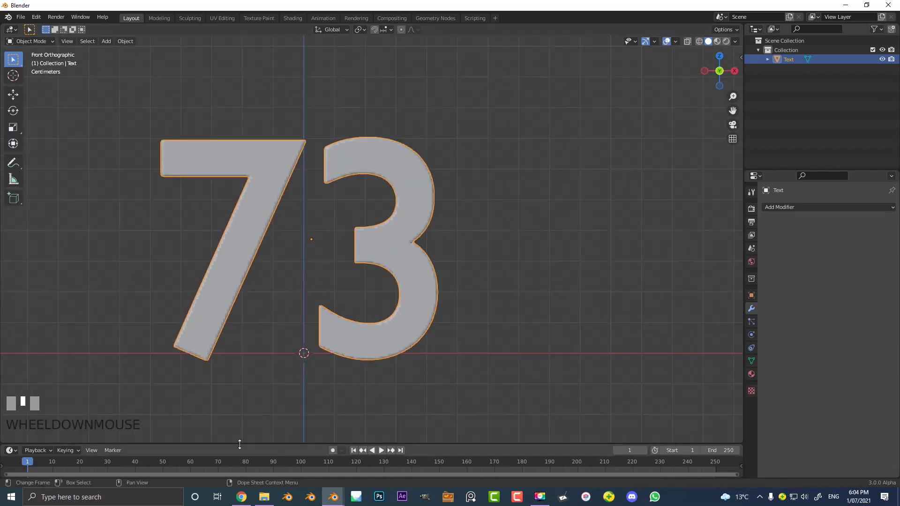
- Enlarge the timeline area, change it to the Geometry Node Editor and create a new node tree for the 73 object
{"action": "left_click_drag", "start_coordinate": [243, 443], "coordinate": [237, 289]}
{"action": "left_click", "coordinate": [13, 297]}
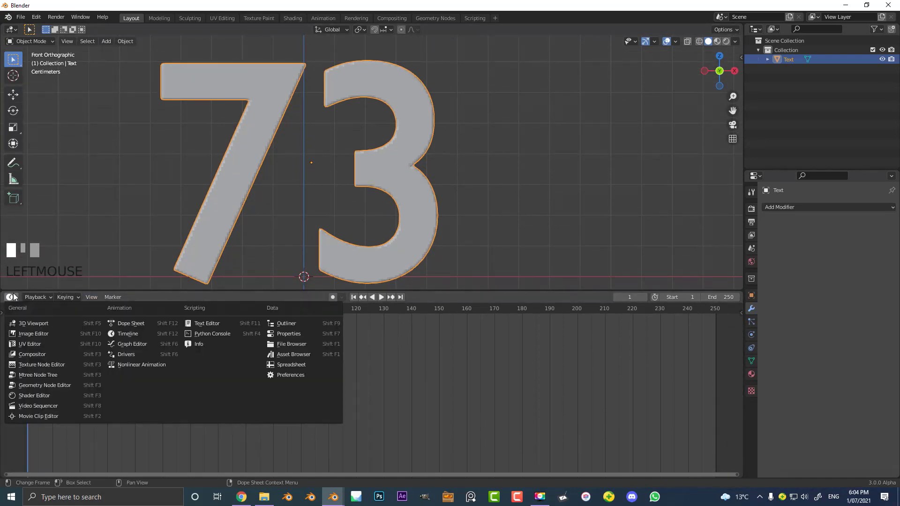
{"action": "left_click", "coordinate": [48, 387]}
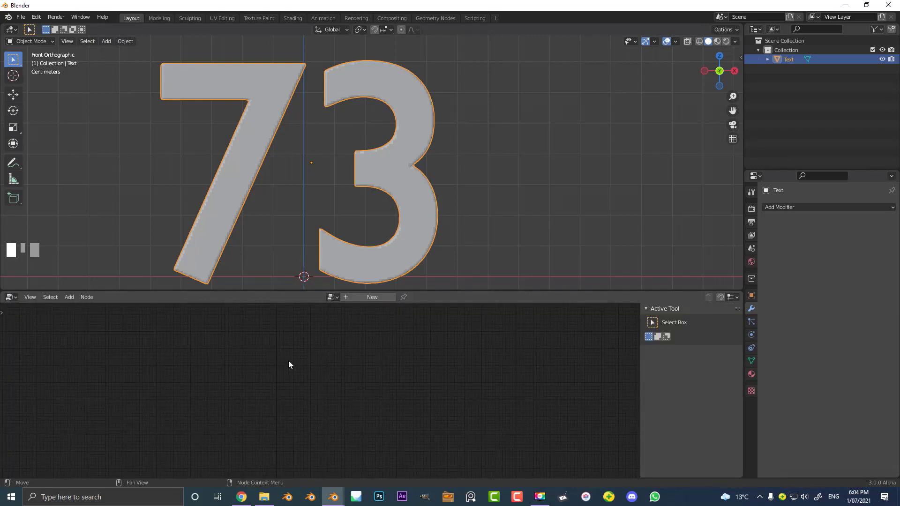
{"action": "left_click", "coordinate": [363, 298]}
{"action": "scroll", "coordinate": [302, 404], "scroll_direction": "up", "scroll_amount": 5}
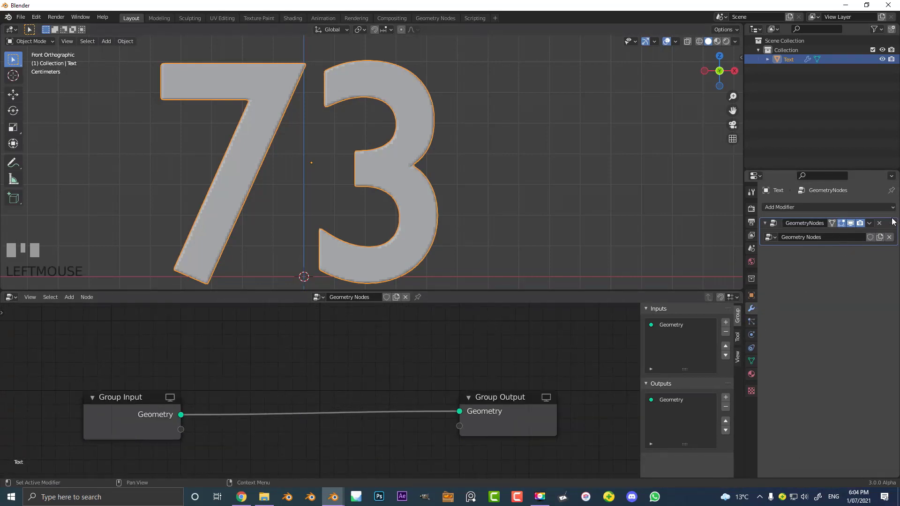
- Add a Solidify modifier after the Geometry Nodes modifier on the 73 object and remove it again
{"action": "left_click", "coordinate": [842, 207]}
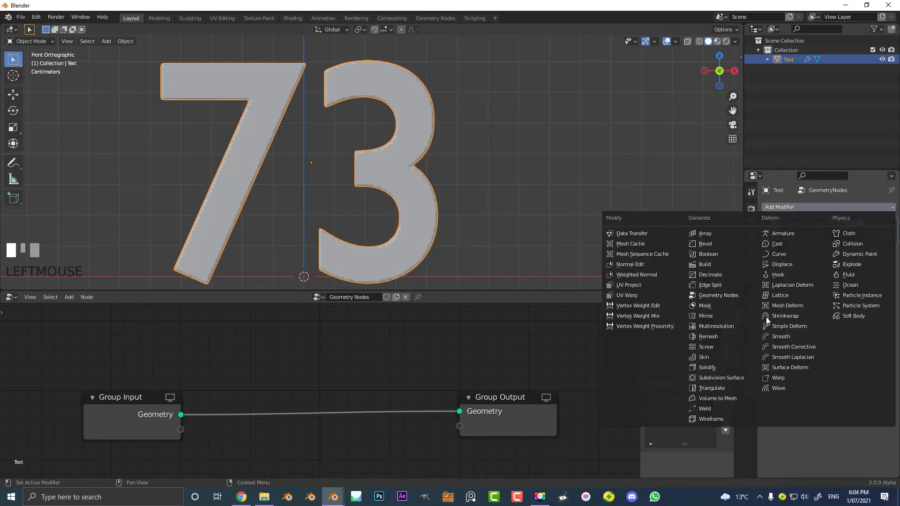
{"action": "left_click", "coordinate": [729, 370]}
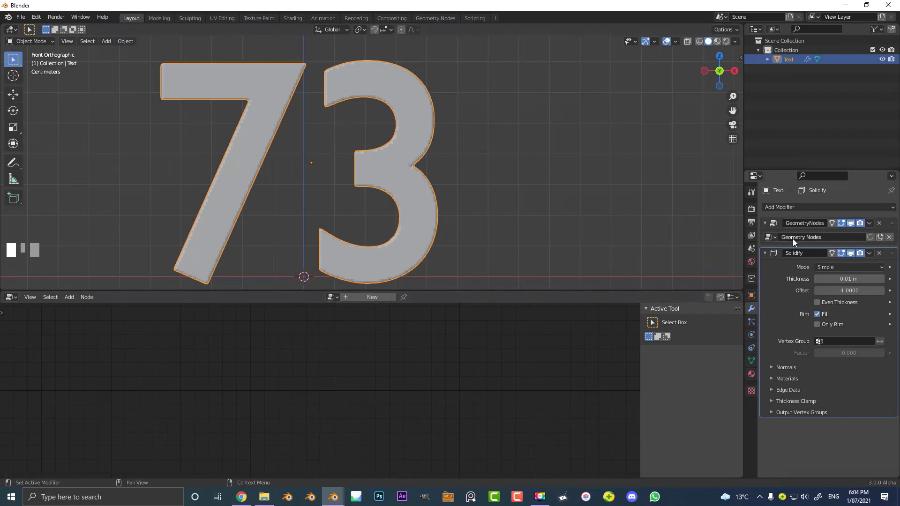
{"action": "left_click", "coordinate": [894, 229]}
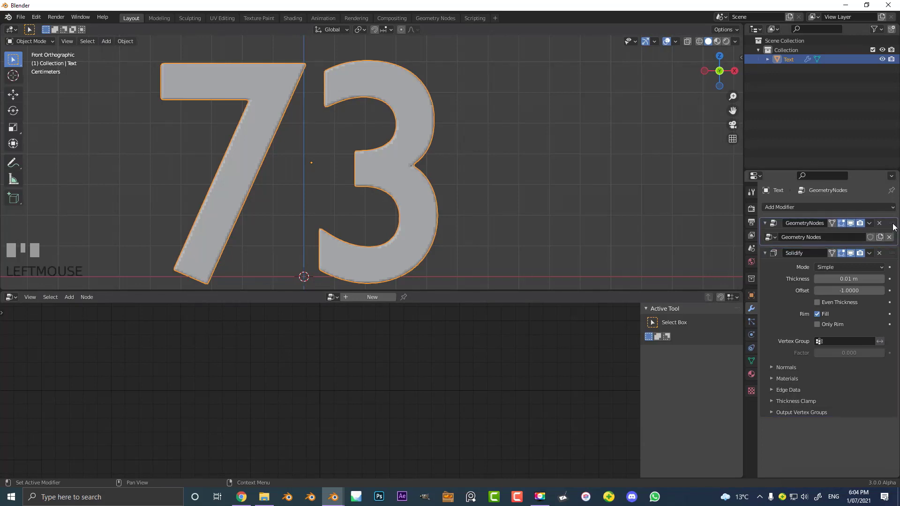
{"action": "left_click", "coordinate": [879, 253]}
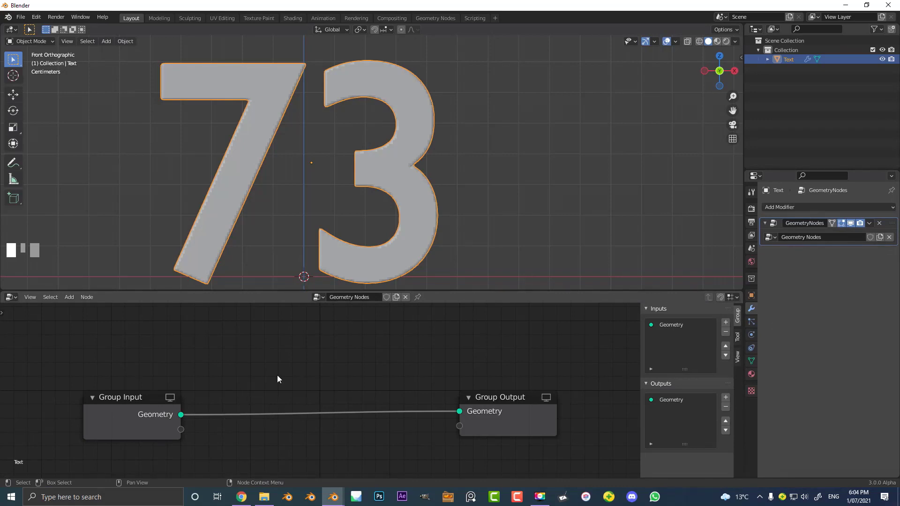
- Add a Point Instance node and insert it on the link between Group Input and Group Output
{"action": "scroll", "coordinate": [302, 376], "scroll_direction": "up", "scroll_amount": 2}
{"action": "middle_click_drag", "start_coordinate": [287, 395], "coordinate": [308, 371]}
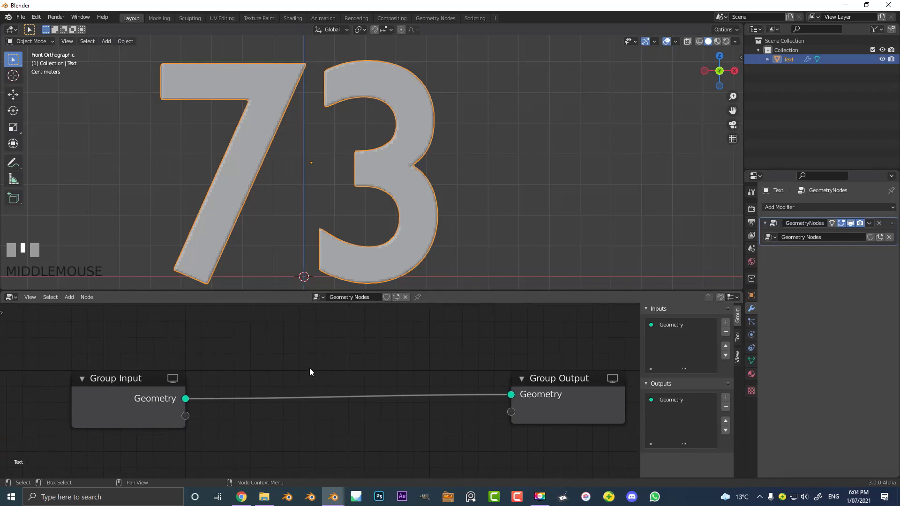
{"action": "key", "text": "shift+a"}
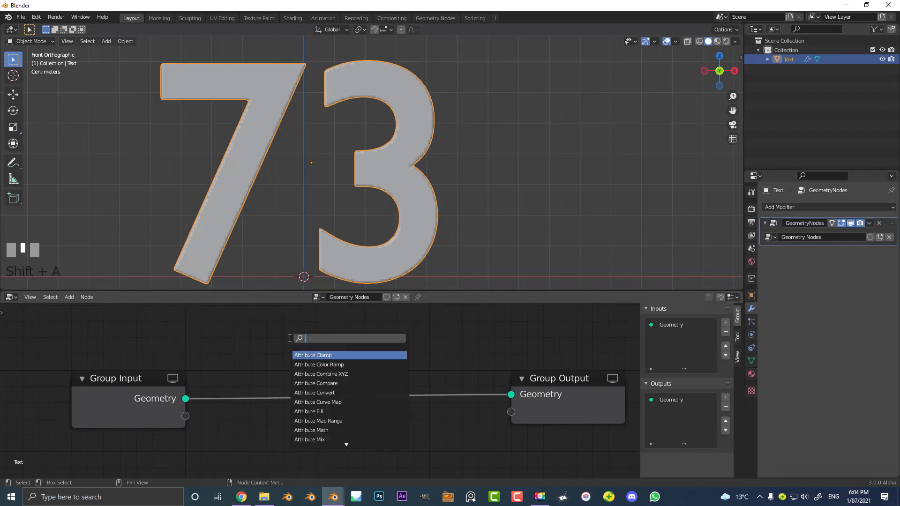
{"action": "type", "text": "point in"}
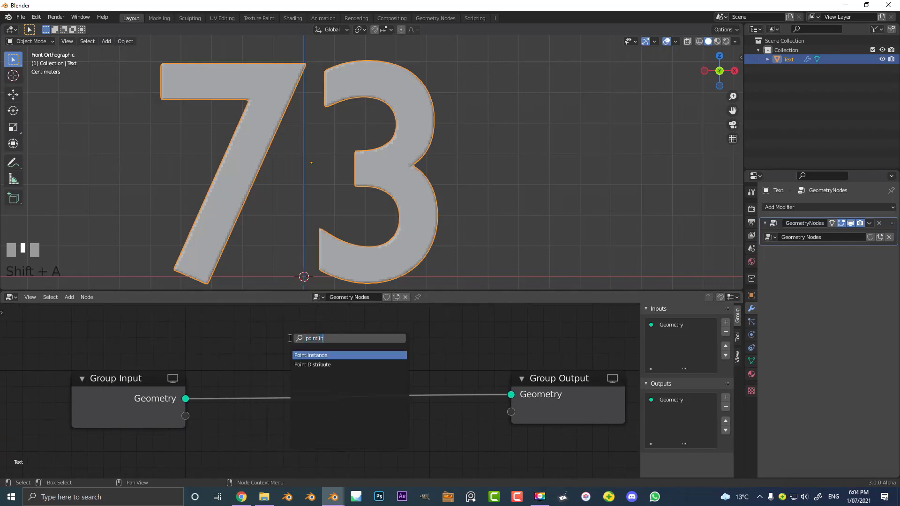
{"action": "left_click", "coordinate": [321, 355]}
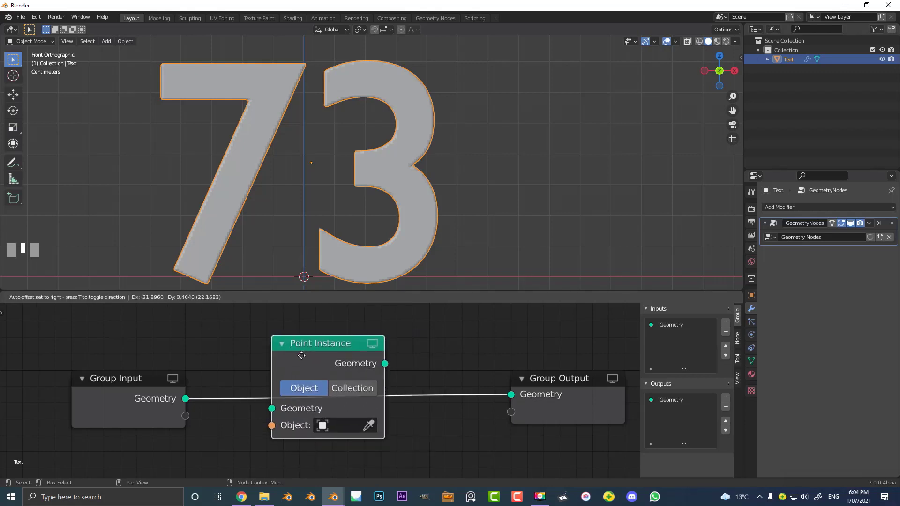
{"action": "left_click", "coordinate": [315, 356]}
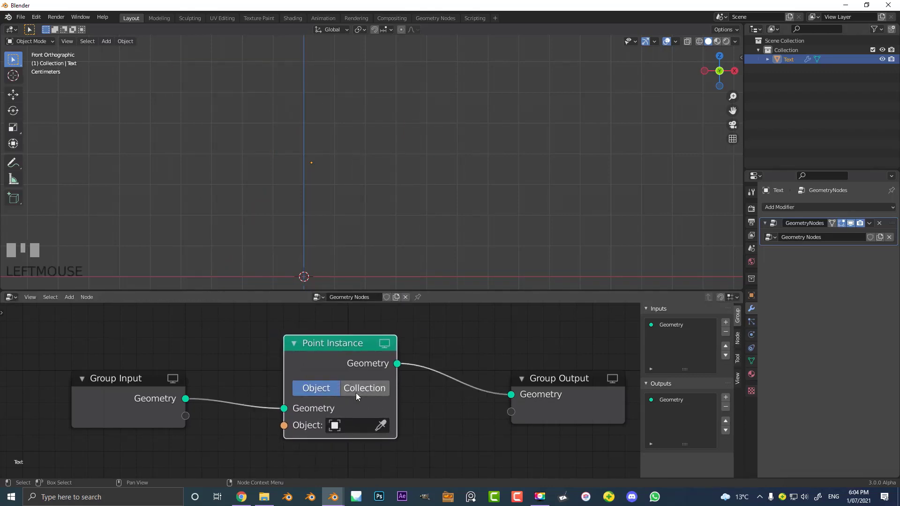
- Add a monkey mesh to the scene and move it along the positive X axis, clear of the world origin
{"action": "middle_click_drag", "start_coordinate": [345, 190], "coordinate": [354, 186]}
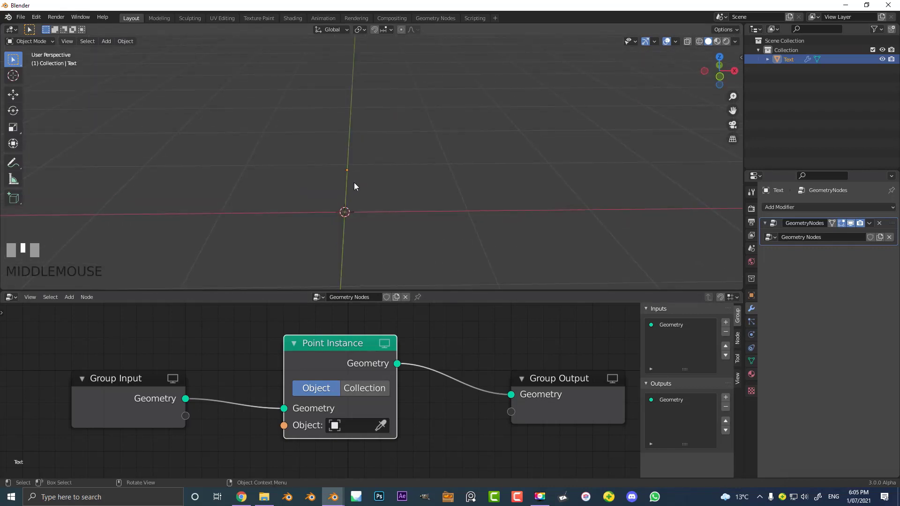
{"action": "key", "text": "shift+a"}
{"action": "mouse_move", "coordinate": [364, 181]}
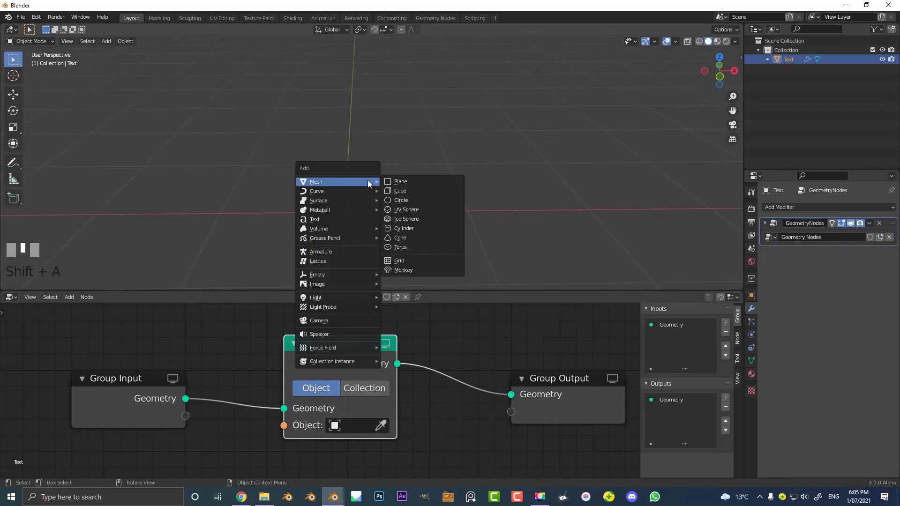
{"action": "left_click", "coordinate": [404, 270]}
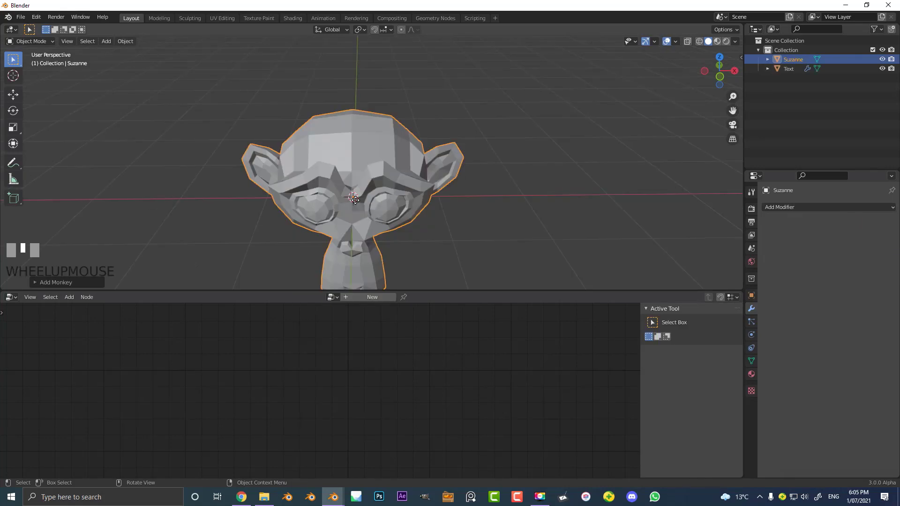
{"action": "key", "text": "g"}
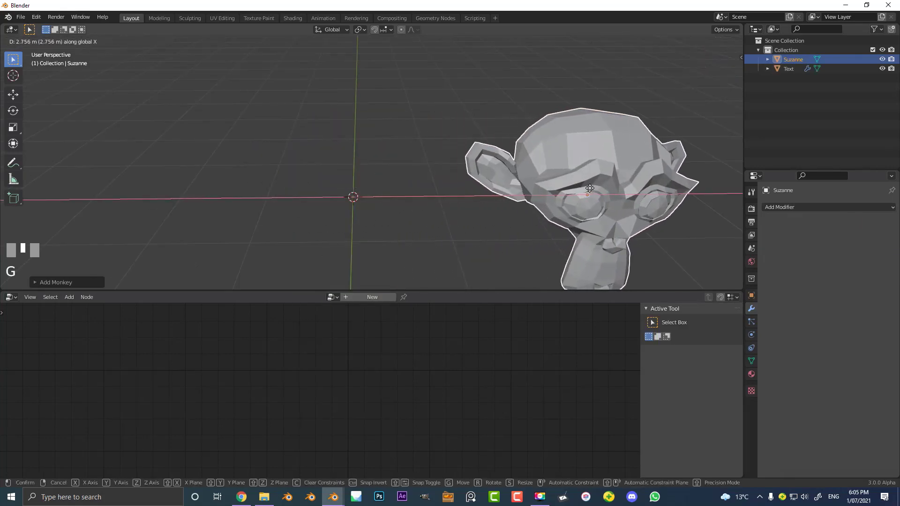
{"action": "left_click", "coordinate": [539, 206]}
{"action": "middle_click_drag", "start_coordinate": [539, 206], "coordinate": [544, 186]}
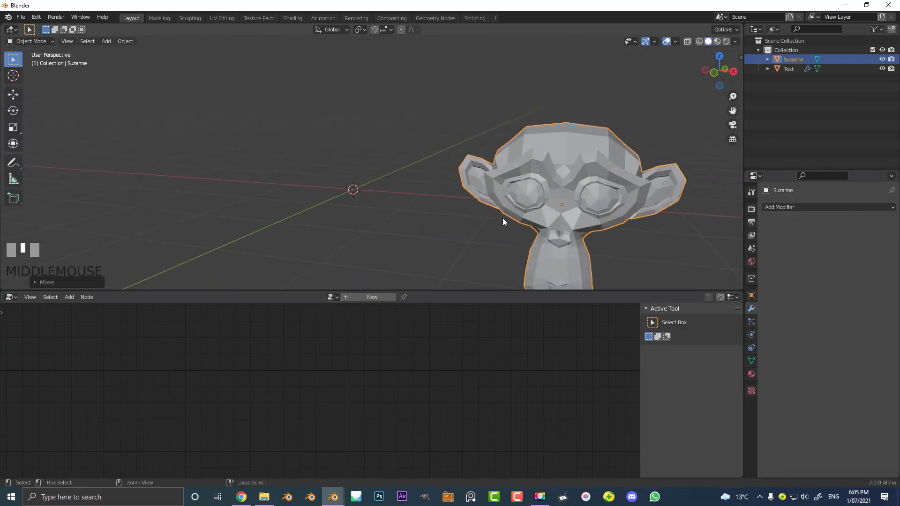
- Give the monkey head a level 1 subdivision surface and shade it smooth
{"action": "key", "text": "ctrl+1"}
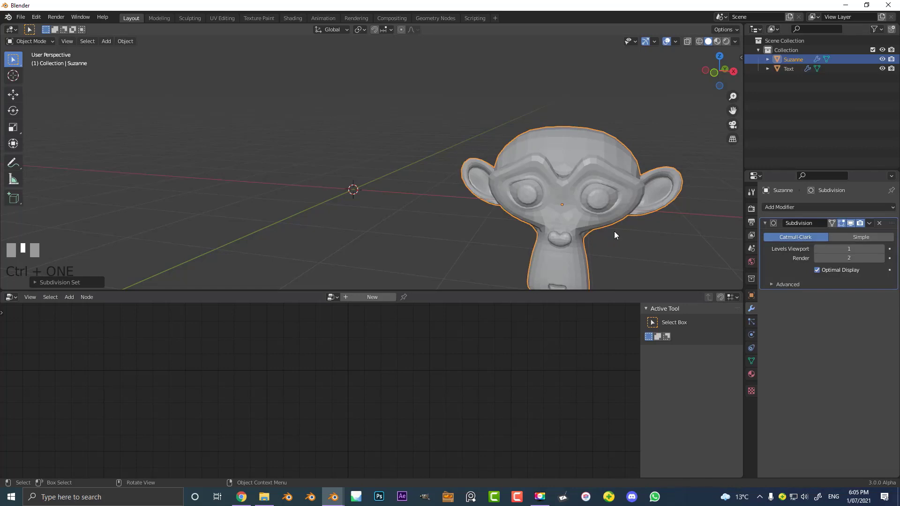
{"action": "left_click", "coordinate": [126, 41]}
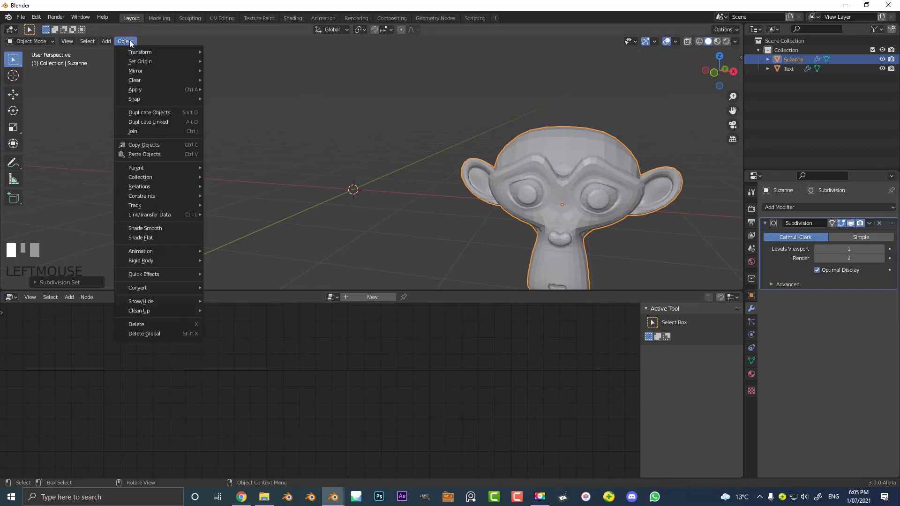
{"action": "left_click", "coordinate": [130, 44]}
{"action": "left_click", "coordinate": [128, 43]}
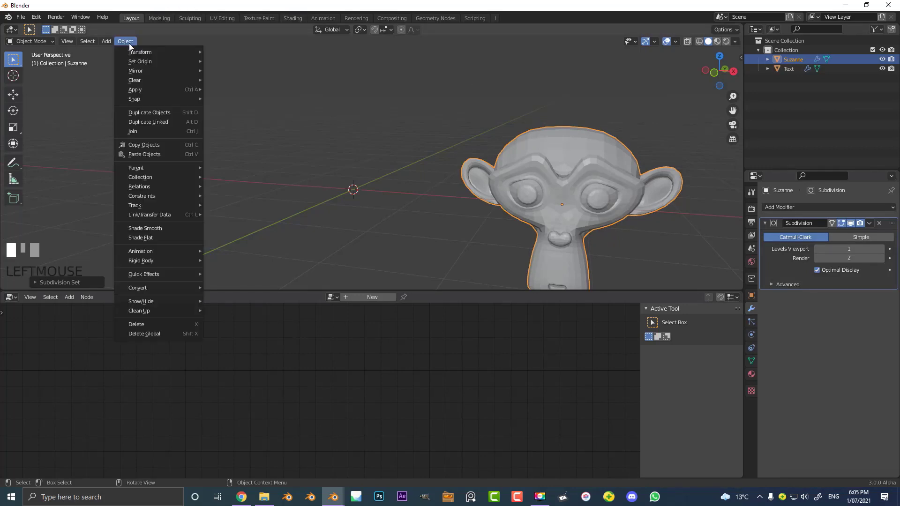
{"action": "left_click", "coordinate": [153, 228]}
- Create a new material for the monkey head and set its viewport display color to blue
{"action": "left_click", "coordinate": [751, 374]}
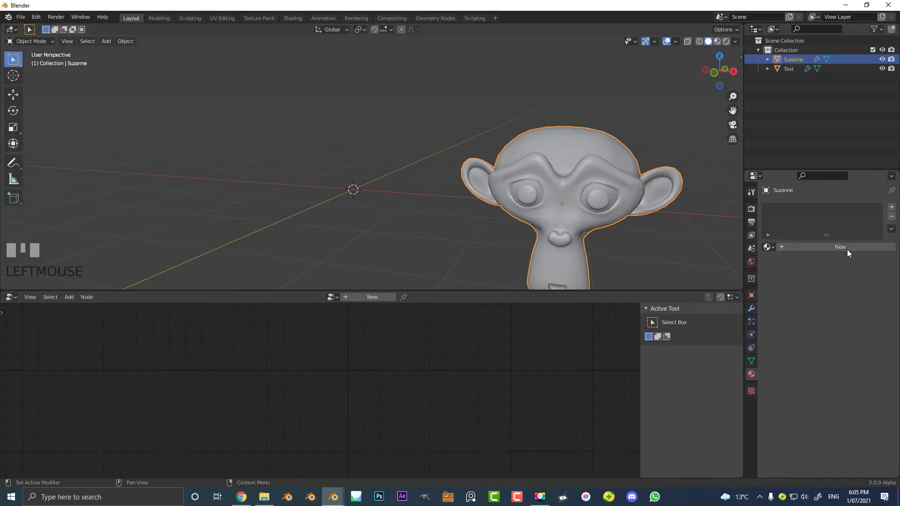
{"action": "left_click", "coordinate": [830, 247]}
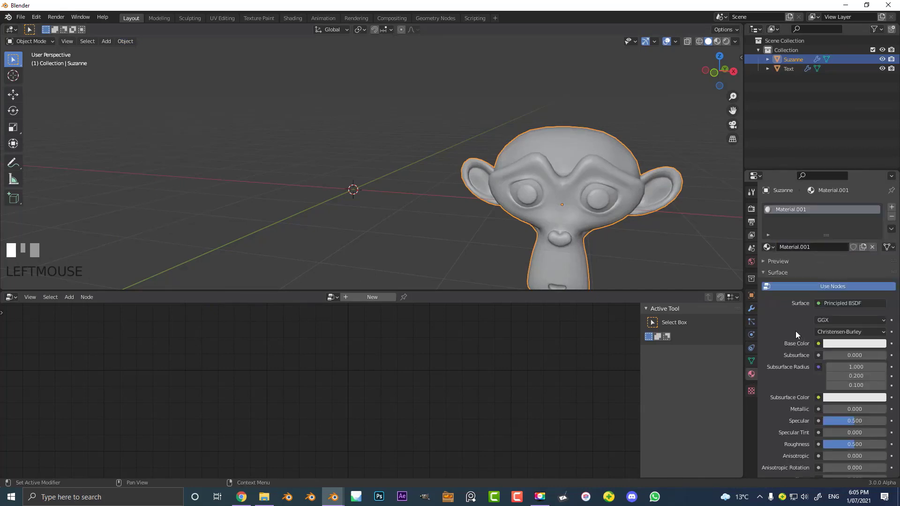
{"action": "scroll", "coordinate": [795, 331], "scroll_direction": "down", "scroll_amount": 10}
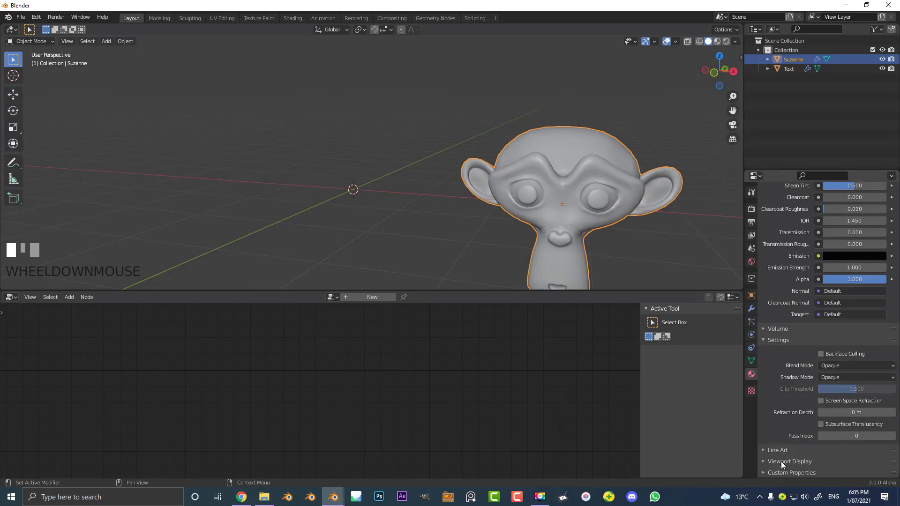
{"action": "left_click", "coordinate": [781, 461]}
{"action": "scroll", "coordinate": [806, 428], "scroll_direction": "down", "scroll_amount": 2}
{"action": "left_click", "coordinate": [823, 437]}
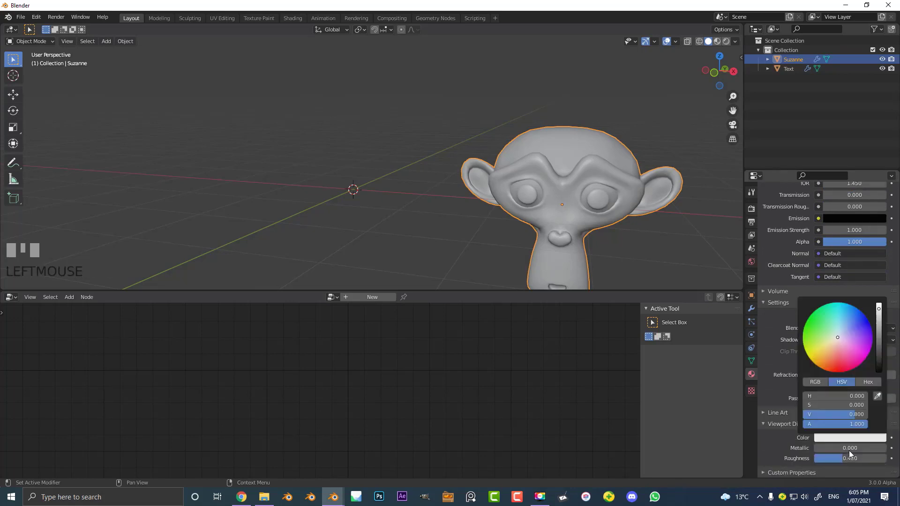
{"action": "left_click", "coordinate": [854, 320]}
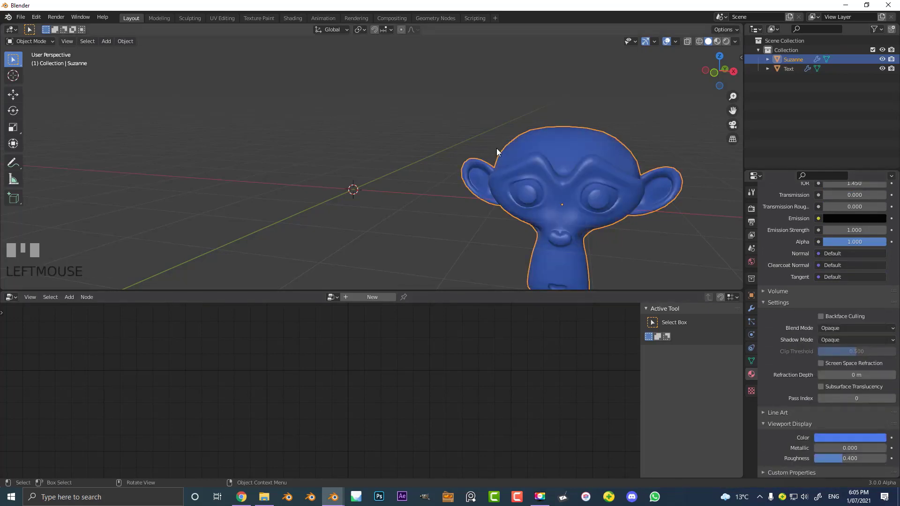
- Select the 73 text object and pick the Suzanne monkey head as the Point Instance node's object
{"action": "key", "text": "KP_1"}
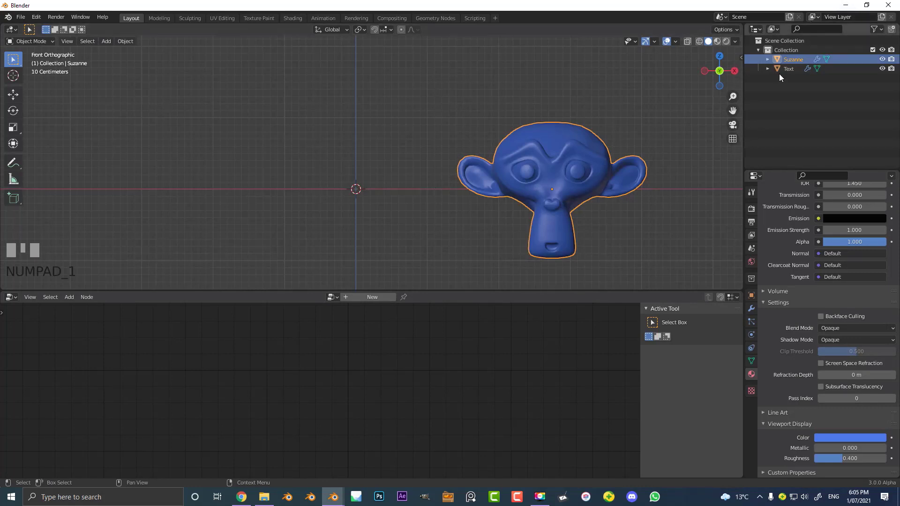
{"action": "left_click", "coordinate": [792, 69]}
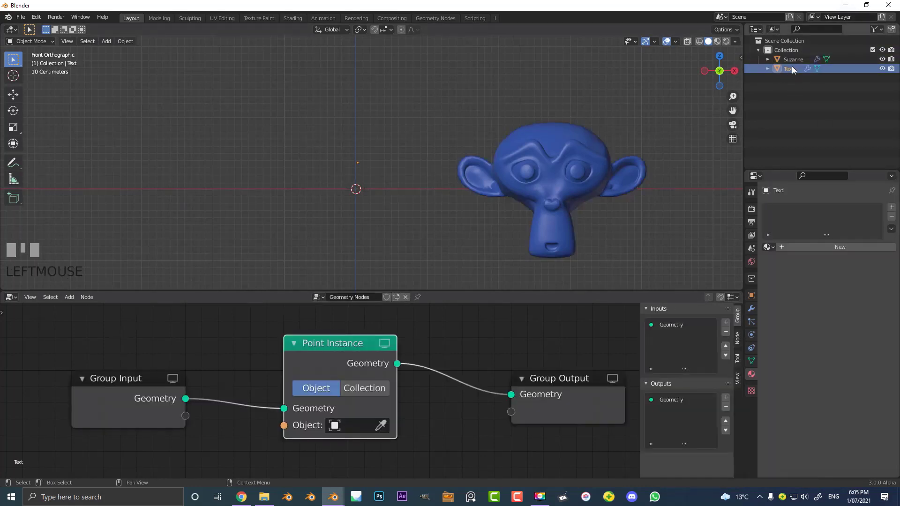
{"action": "scroll", "coordinate": [361, 167], "scroll_direction": "up", "scroll_amount": 6}
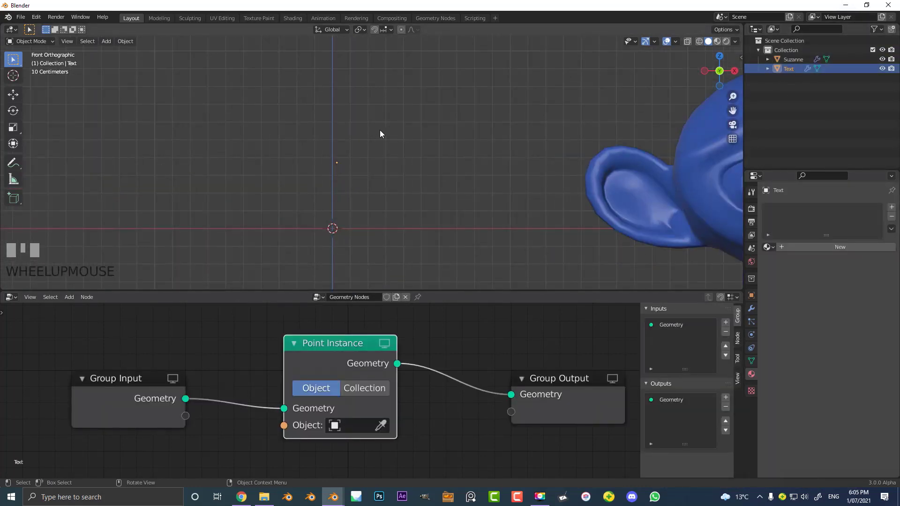
{"action": "scroll", "coordinate": [328, 392], "scroll_direction": "down", "scroll_amount": 4}
{"action": "scroll", "coordinate": [338, 394], "scroll_direction": "up", "scroll_amount": 2}
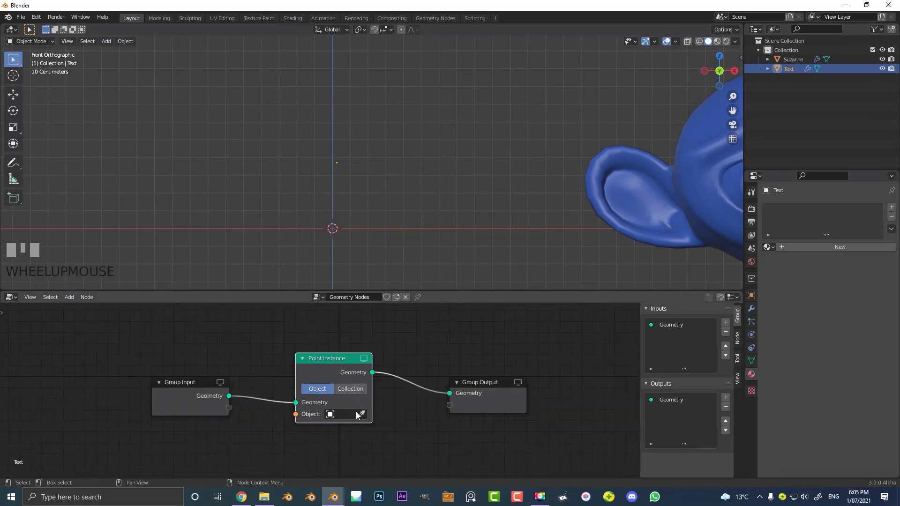
{"action": "scroll", "coordinate": [355, 412], "scroll_direction": "down", "scroll_amount": 3}
{"action": "left_click", "coordinate": [346, 405]}
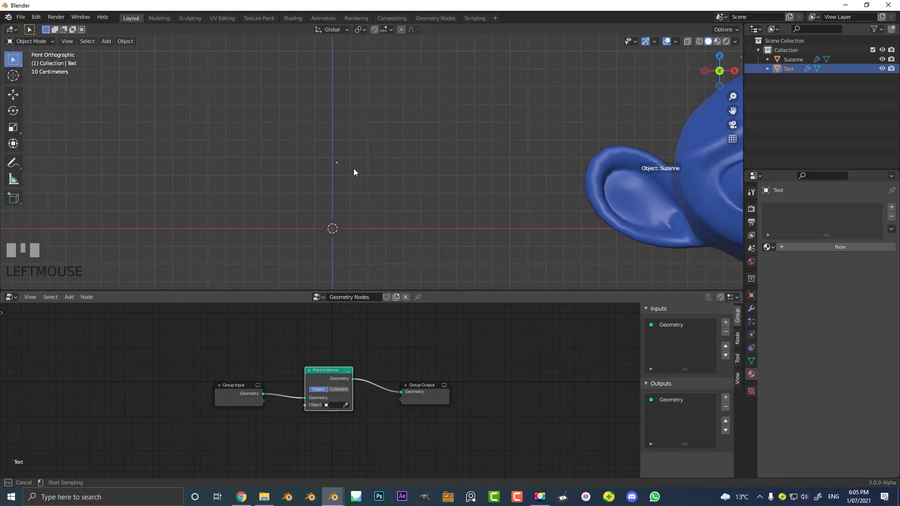
{"action": "left_click", "coordinate": [656, 163]}
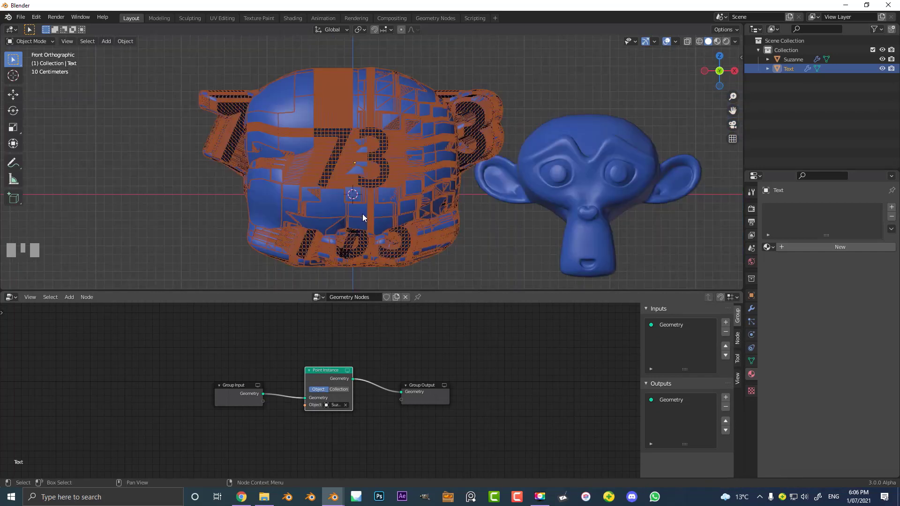
- Turn off the viewport display of the 73 object's Geometry Nodes modifier
{"action": "left_click", "coordinate": [751, 309]}
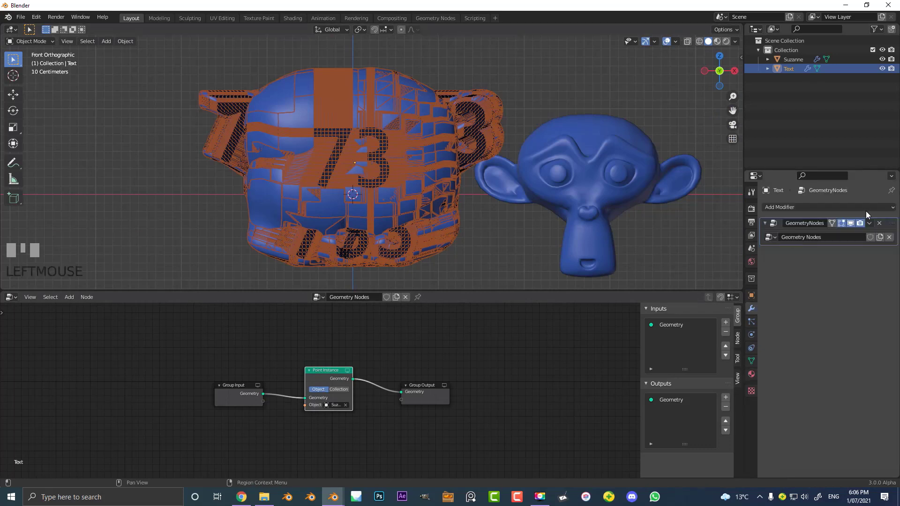
{"action": "left_click", "coordinate": [850, 224]}
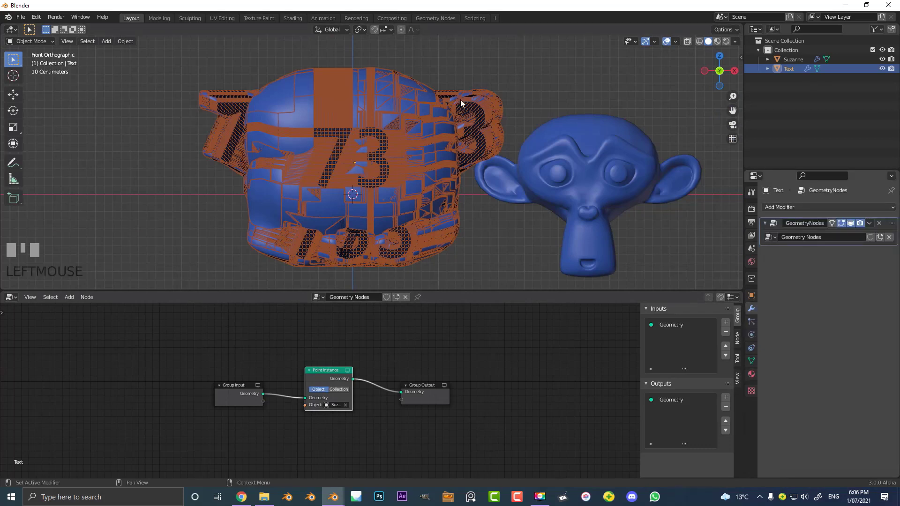
{"action": "scroll", "coordinate": [348, 147], "scroll_direction": "up", "scroll_amount": 5}
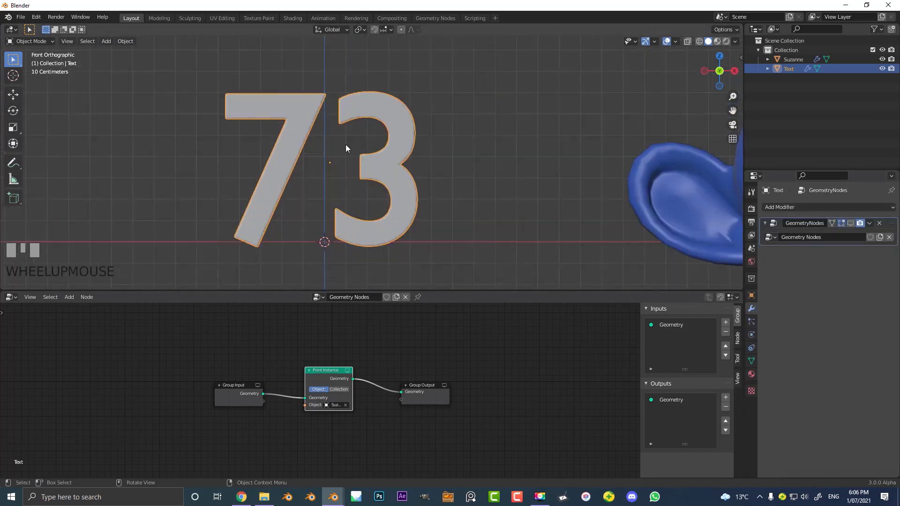
- Insert a Point Distribute node between Group Input and Point Instance, making room for it, and set its distribution method to Poisson Disk
{"action": "scroll", "coordinate": [323, 431], "scroll_direction": "up", "scroll_amount": 4}
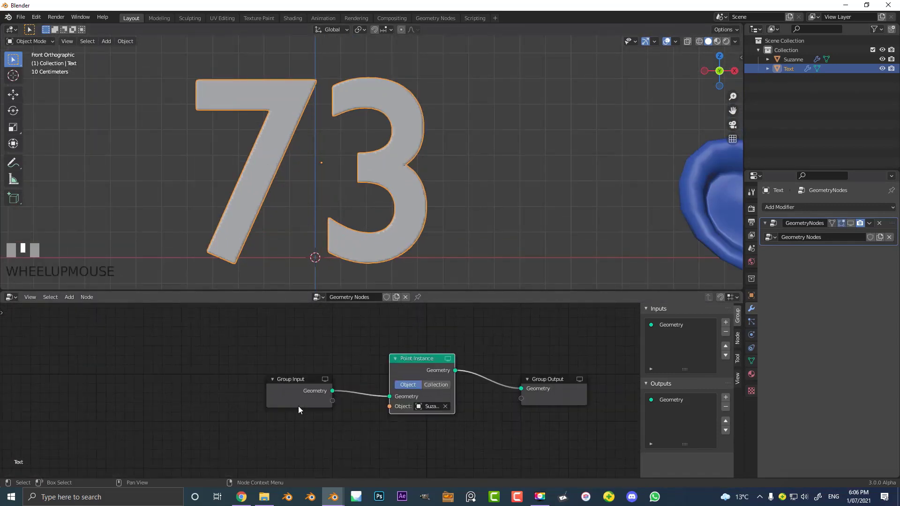
{"action": "scroll", "coordinate": [300, 404], "scroll_direction": "up", "scroll_amount": 1}
{"action": "left_click_drag", "start_coordinate": [289, 373], "coordinate": [112, 378]}
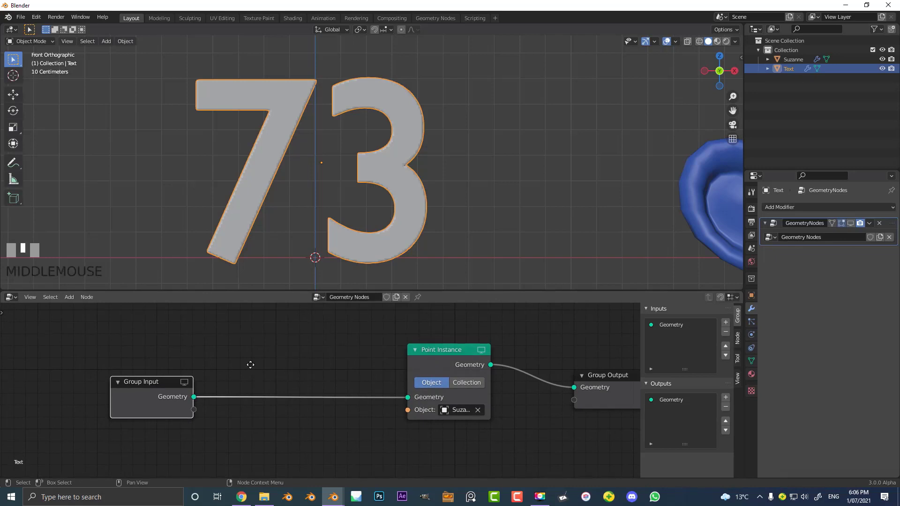
{"action": "middle_click_drag", "start_coordinate": [260, 348], "coordinate": [268, 353]}
{"action": "key", "text": "shift+a"}
{"action": "left_click", "coordinate": [229, 281]}
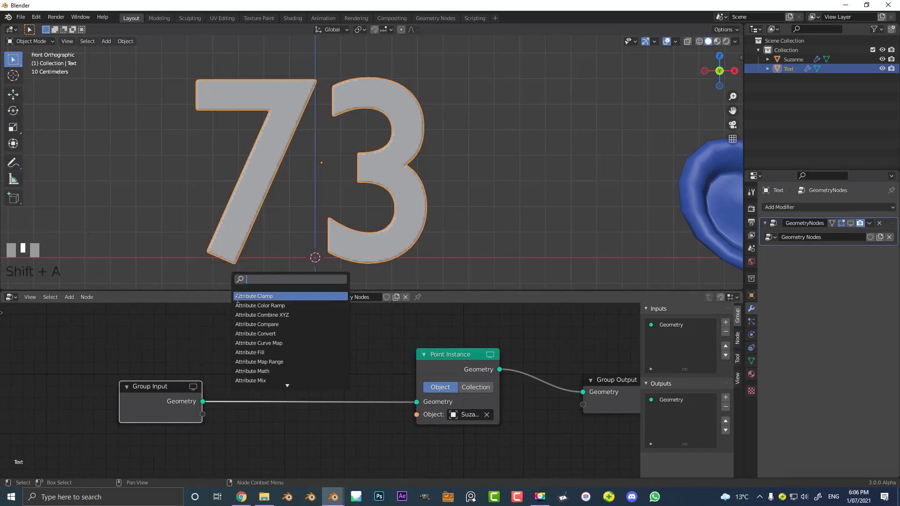
{"action": "type", "text": "point"}
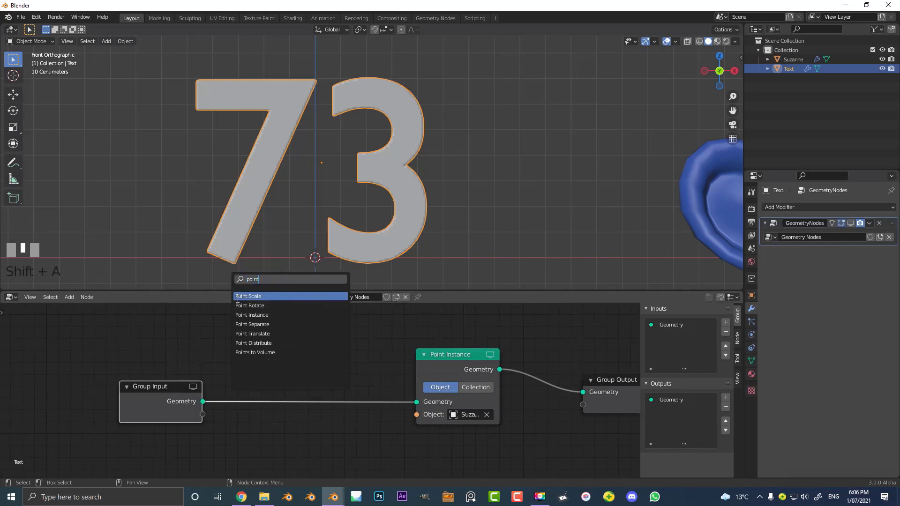
{"action": "left_click", "coordinate": [272, 342]}
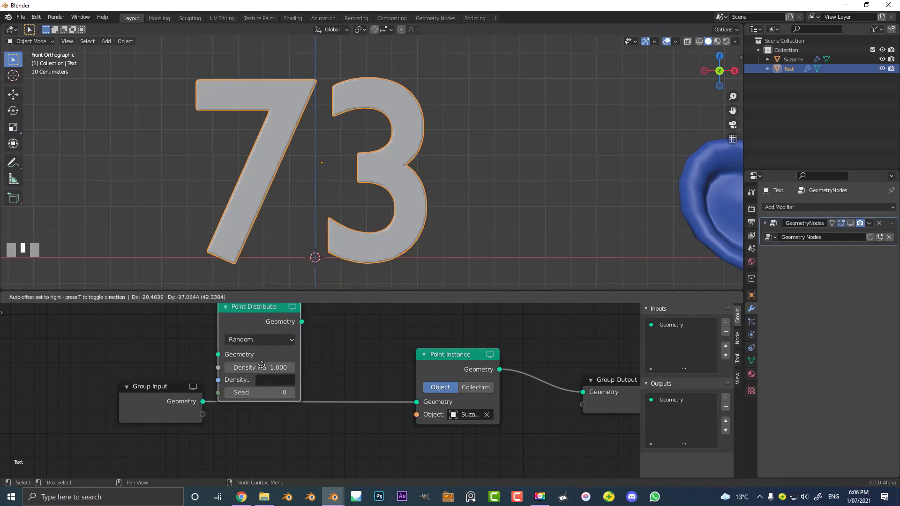
{"action": "left_click", "coordinate": [326, 405]}
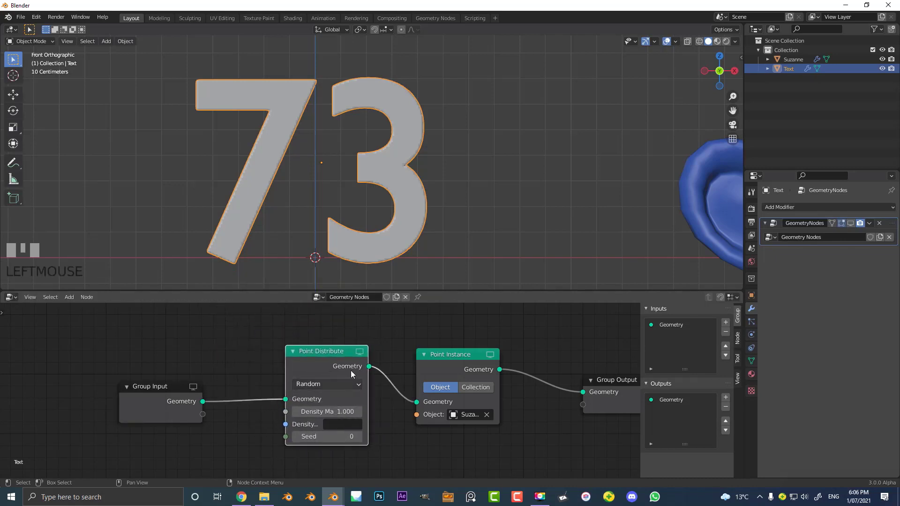
{"action": "left_click", "coordinate": [317, 384]}
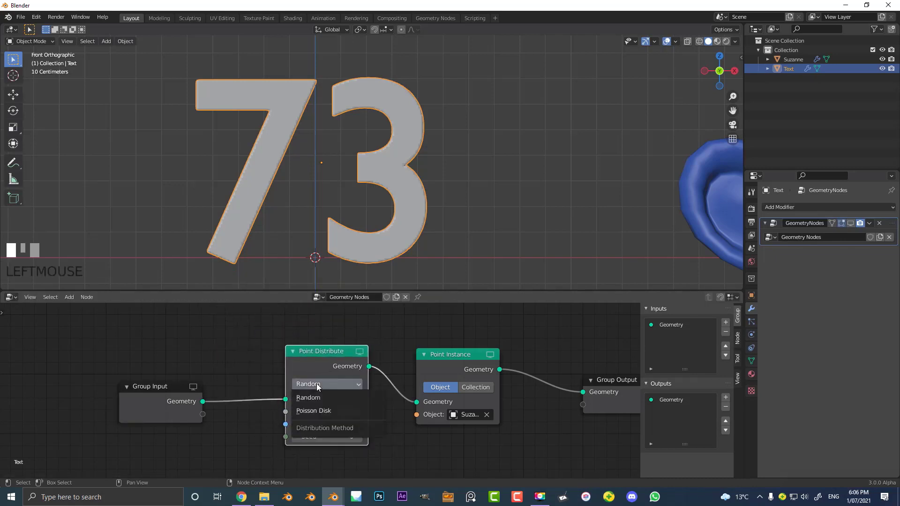
{"action": "left_click", "coordinate": [322, 412]}
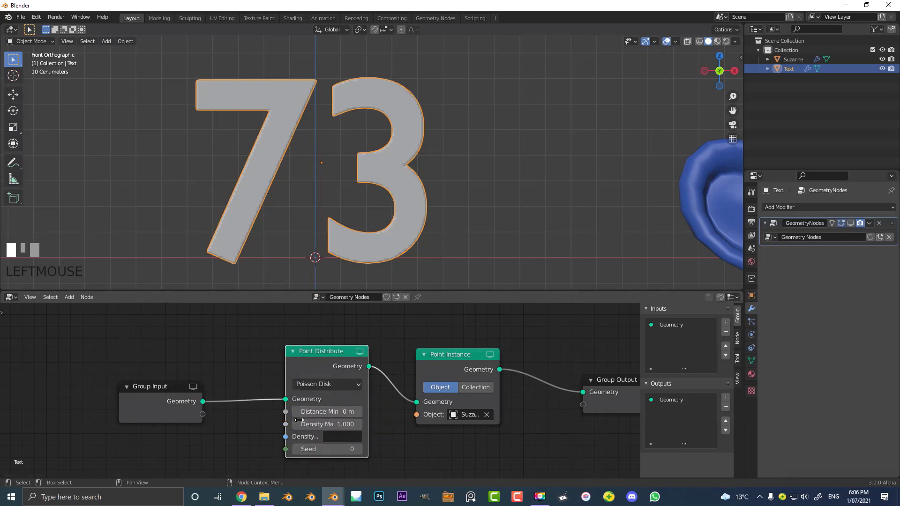
- Set the Point Distribute node's maximum density to 12 and turn the Geometry Nodes modifier's viewport display back on
{"action": "left_click", "coordinate": [335, 423]}
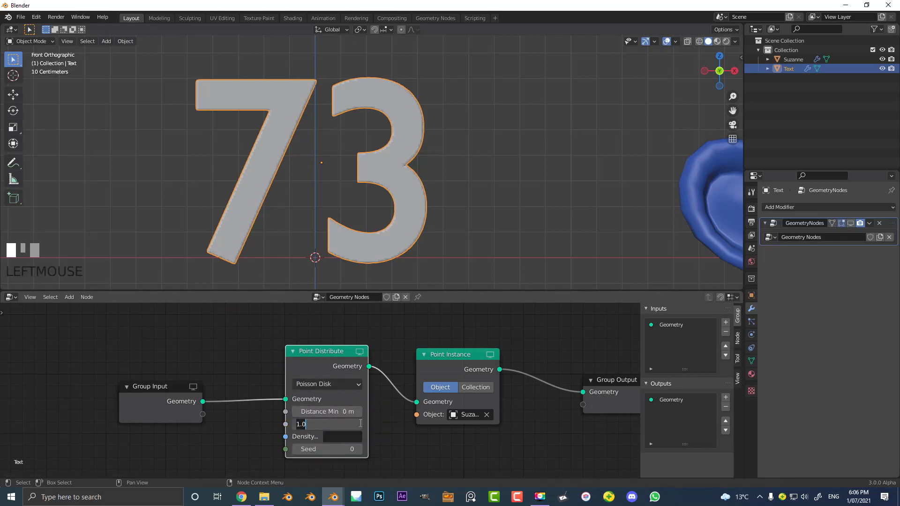
{"action": "type", "text": "12"}
{"action": "key", "text": "Return"}
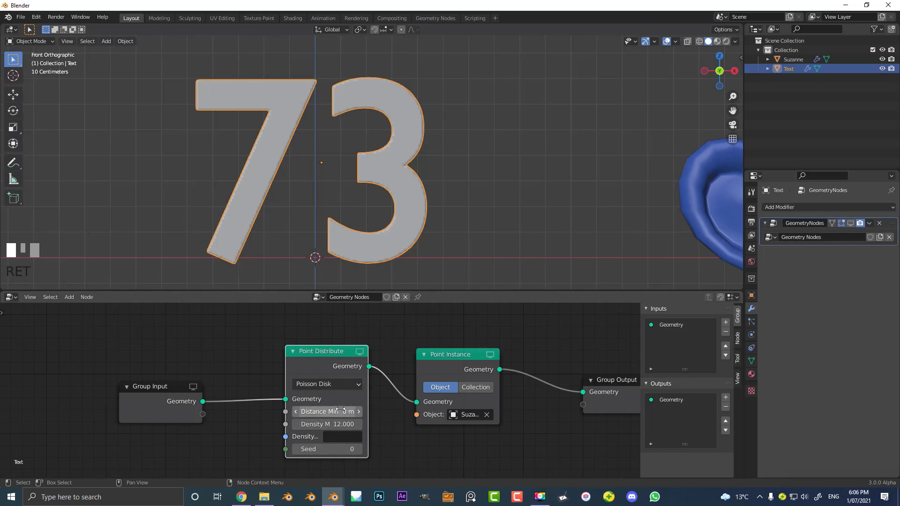
{"action": "scroll", "coordinate": [509, 197], "scroll_direction": "down", "scroll_amount": 5}
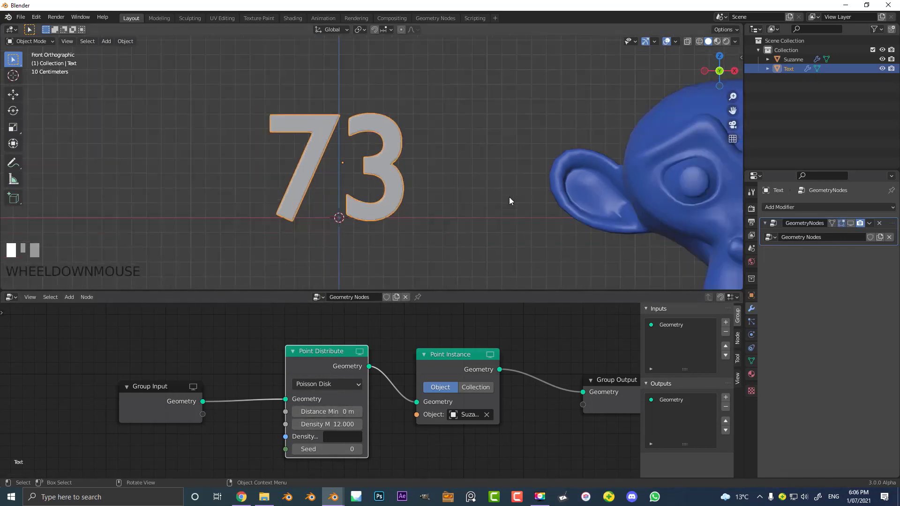
{"action": "left_click", "coordinate": [850, 224]}
{"action": "scroll", "coordinate": [357, 187], "scroll_direction": "up", "scroll_amount": 5}
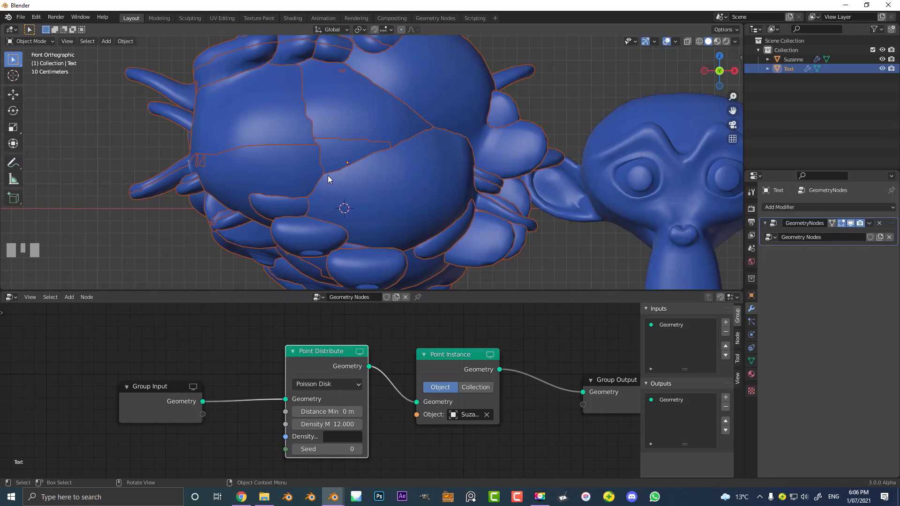
{"action": "scroll", "coordinate": [565, 341], "scroll_direction": "down", "scroll_amount": 3}
- Add a Point Scale node between the Point Instance and Group Output nodes
{"action": "middle_click_drag", "start_coordinate": [567, 341], "coordinate": [490, 359]}
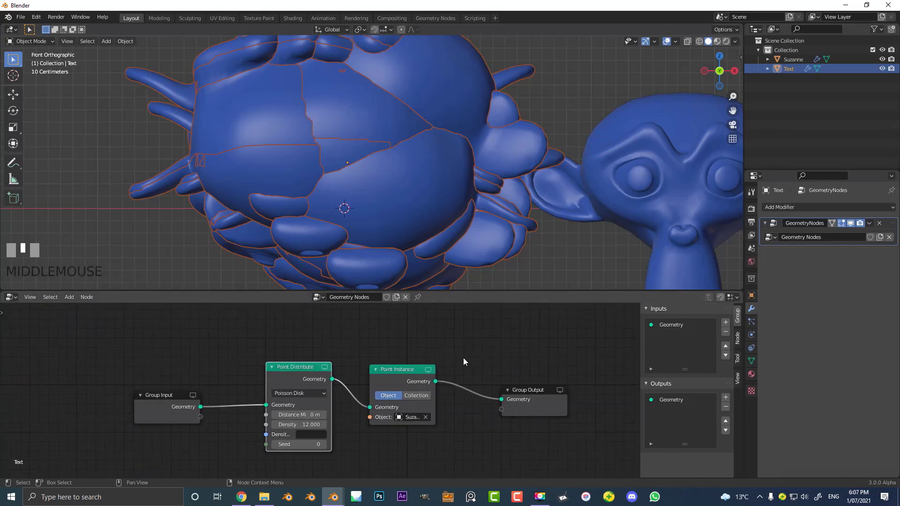
{"action": "scroll", "coordinate": [463, 358], "scroll_direction": "up", "scroll_amount": 2}
{"action": "key", "text": "shift+a"}
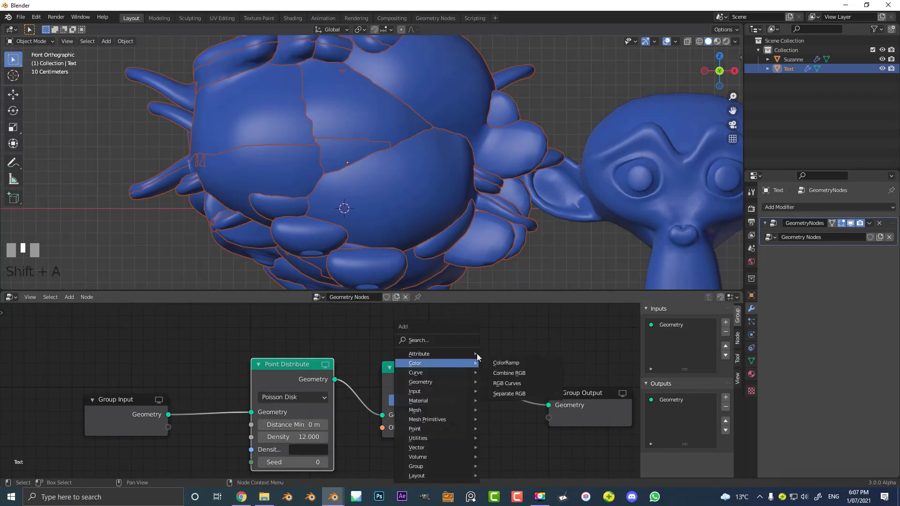
{"action": "left_click", "coordinate": [431, 340]}
{"action": "type", "text": "point"}
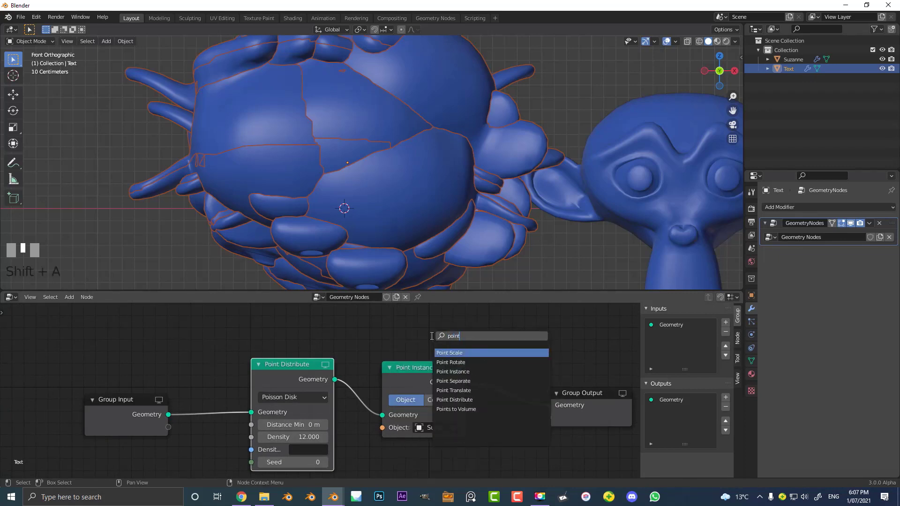
{"action": "left_click", "coordinate": [461, 352]}
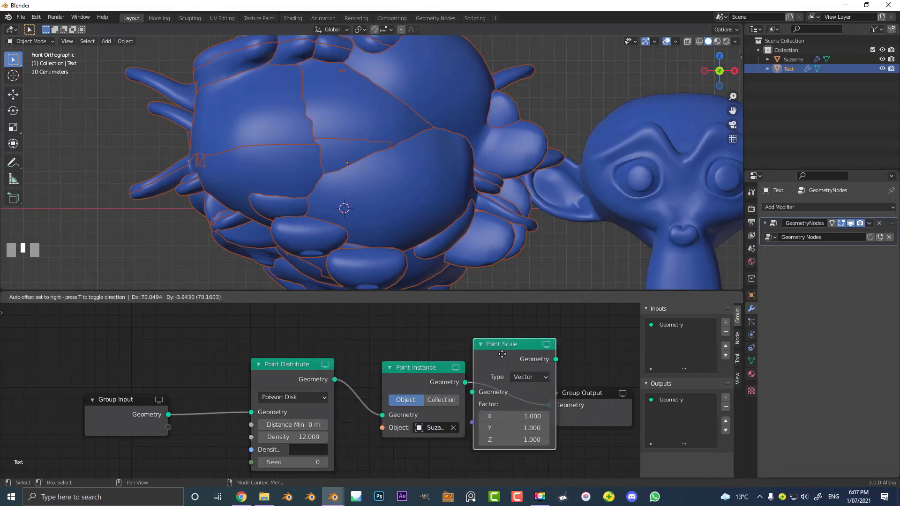
{"action": "left_click", "coordinate": [542, 354]}
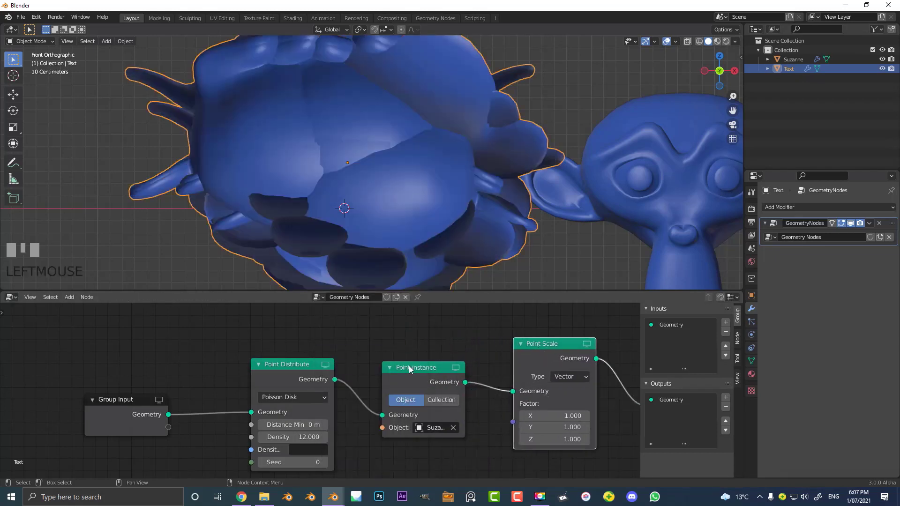
- Set the Point Scale node's X, Y and Z factors to 0.1
{"action": "scroll", "coordinate": [450, 379], "scroll_direction": "down", "scroll_amount": 3}
{"action": "middle_click_drag", "start_coordinate": [492, 372], "coordinate": [406, 364]}
{"action": "scroll", "coordinate": [494, 443], "scroll_direction": "up", "scroll_amount": 7}
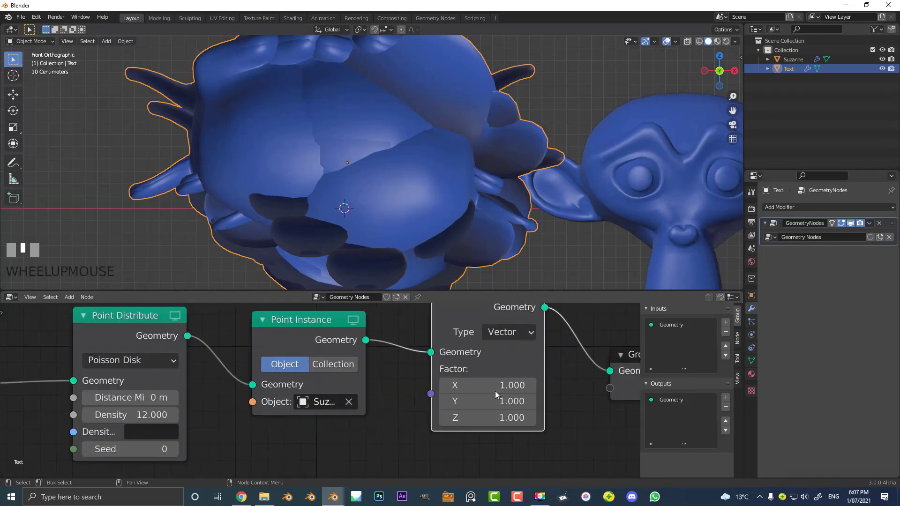
{"action": "middle_click_drag", "start_coordinate": [496, 403], "coordinate": [392, 380]}
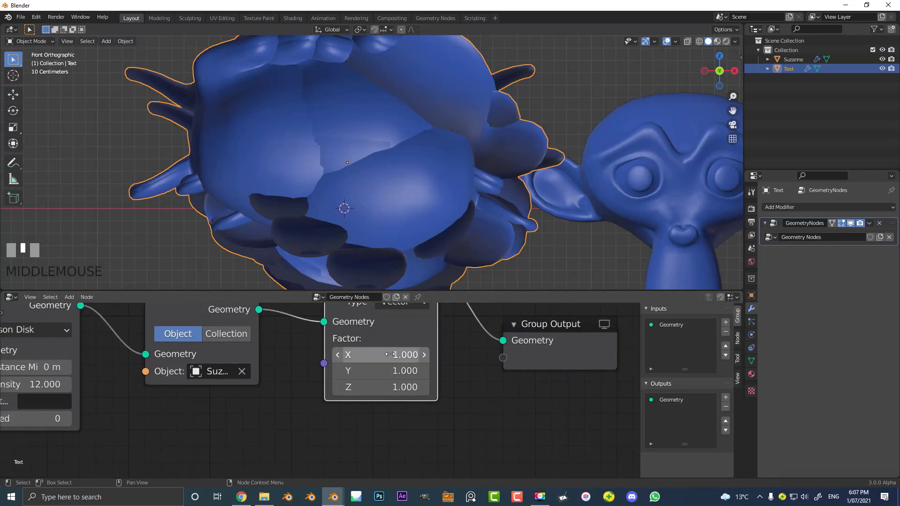
{"action": "left_click_drag", "start_coordinate": [389, 355], "coordinate": [390, 388]}
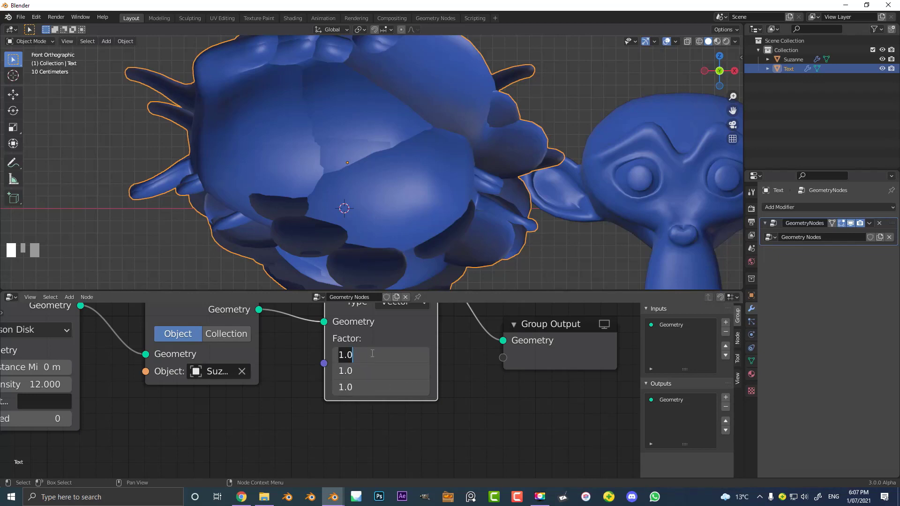
{"action": "type", "text": ".1"}
{"action": "key", "text": "Return"}
{"action": "scroll", "coordinate": [391, 333], "scroll_direction": "up", "scroll_amount": 1}
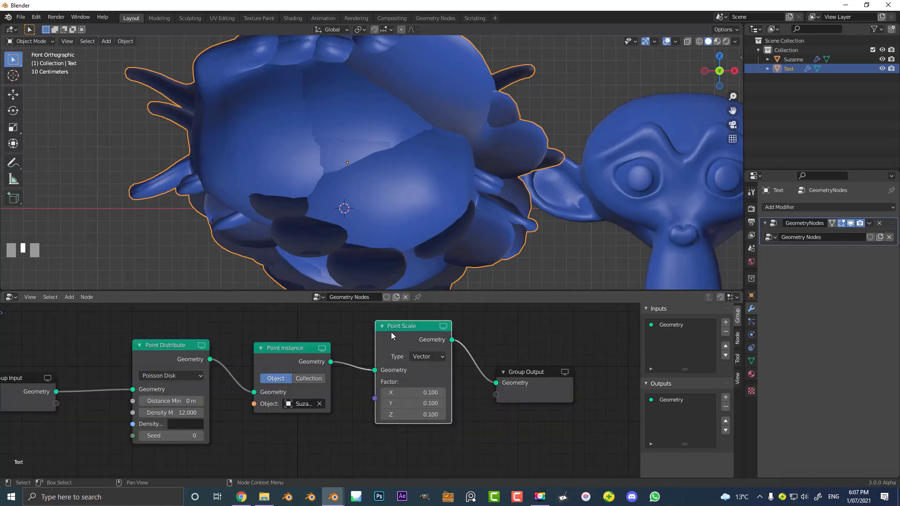
- Rewire the tree so Point Scale sits between Point Distribute and Point Instance, and connect Point Instance to Group Output
{"action": "middle_click_drag", "start_coordinate": [392, 334], "coordinate": [382, 361]}
{"action": "mouse_move", "coordinate": [404, 340]}
{"action": "left_mouse_down"}
{"action": "mouse_move", "coordinate": [421, 365]}
{"action": "mouse_move", "coordinate": [422, 341]}
{"action": "left_mouse_up"}
{"action": "scroll", "coordinate": [407, 406], "scroll_direction": "down", "scroll_amount": 1}
{"action": "left_click_drag", "start_coordinate": [382, 397], "coordinate": [364, 391]}
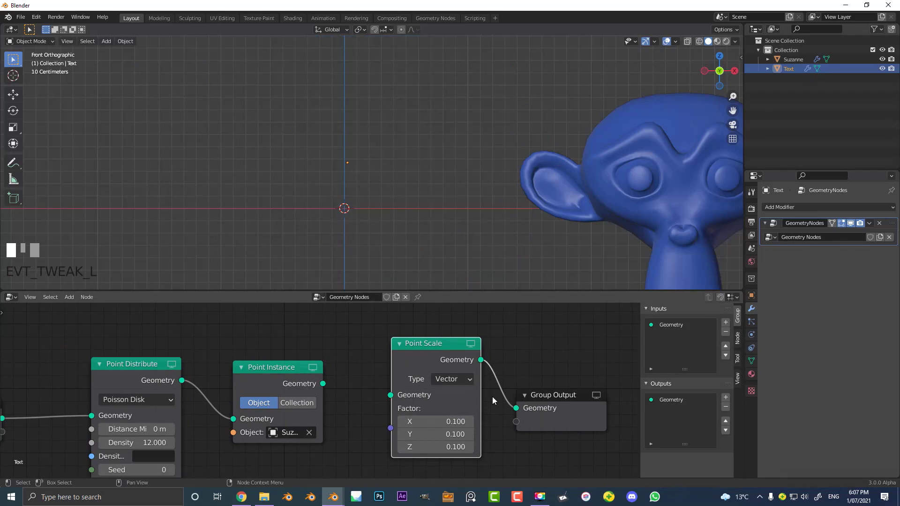
{"action": "left_click_drag", "start_coordinate": [517, 408], "coordinate": [489, 392]}
{"action": "scroll", "coordinate": [380, 358], "scroll_direction": "down", "scroll_amount": 3}
{"action": "left_click_drag", "start_coordinate": [301, 367], "coordinate": [258, 391]}
{"action": "scroll", "coordinate": [332, 400], "scroll_direction": "up", "scroll_amount": 1}
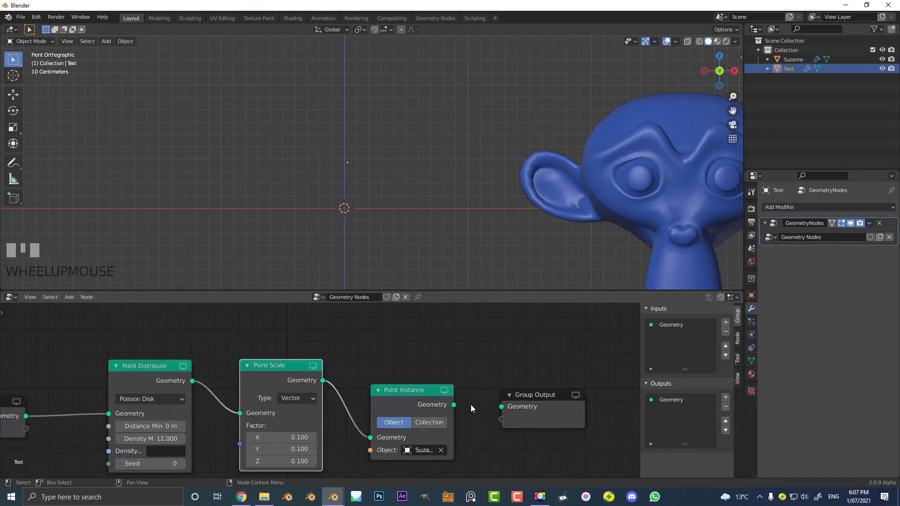
{"action": "left_click_drag", "start_coordinate": [454, 404], "coordinate": [501, 406]}
{"action": "scroll", "coordinate": [363, 127], "scroll_direction": "up", "scroll_amount": 3}
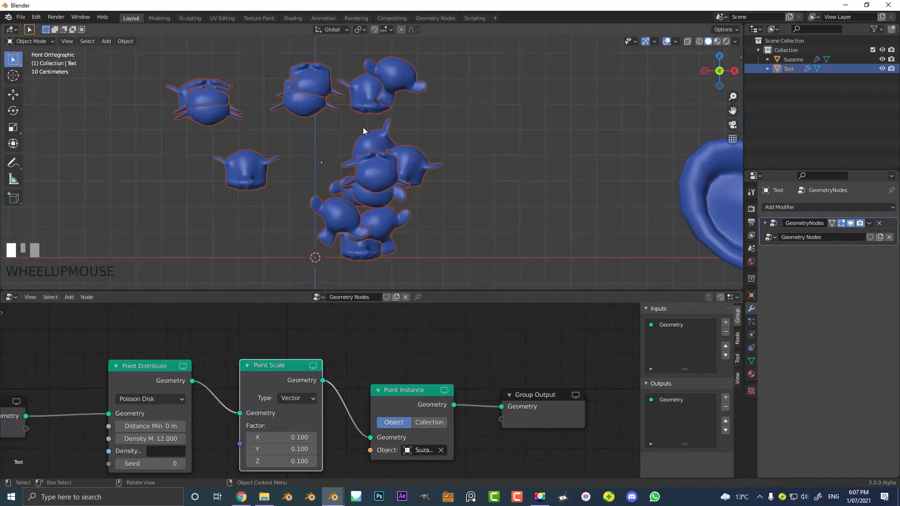
- Set the Point Scale node's X, Y and Z factors to 0.02
{"action": "scroll", "coordinate": [314, 133], "scroll_direction": "up", "scroll_amount": 1}
{"action": "scroll", "coordinate": [354, 449], "scroll_direction": "up", "scroll_amount": 1}
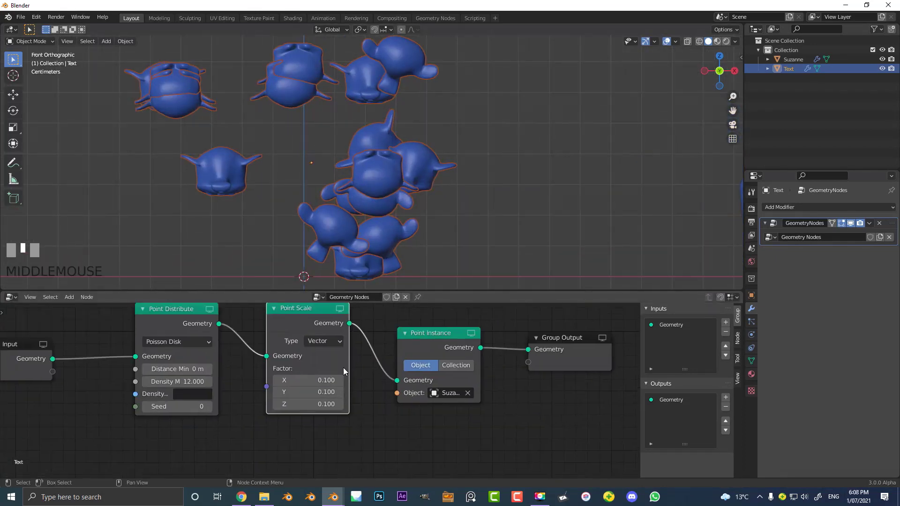
{"action": "scroll", "coordinate": [343, 367], "scroll_direction": "up", "scroll_amount": 1}
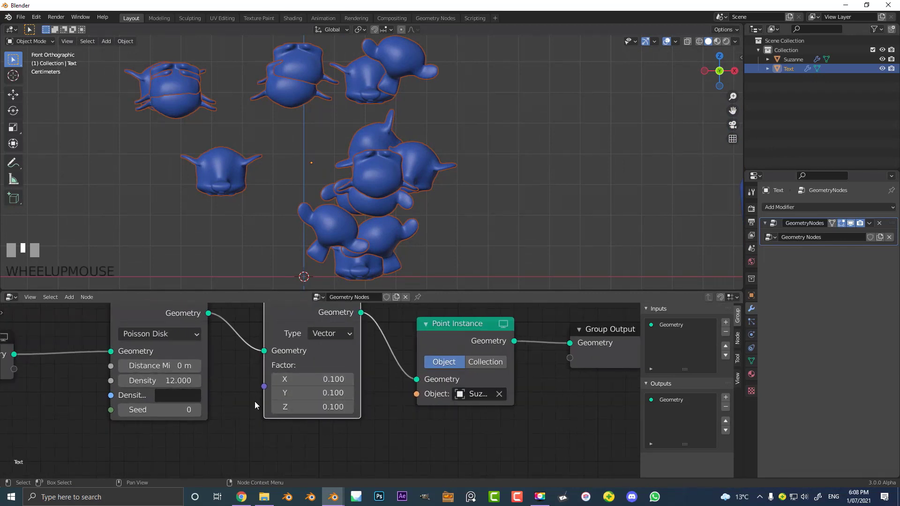
{"action": "middle_click_drag", "start_coordinate": [296, 424], "coordinate": [336, 429]}
{"action": "scroll", "coordinate": [332, 415], "scroll_direction": "up", "scroll_amount": 2}
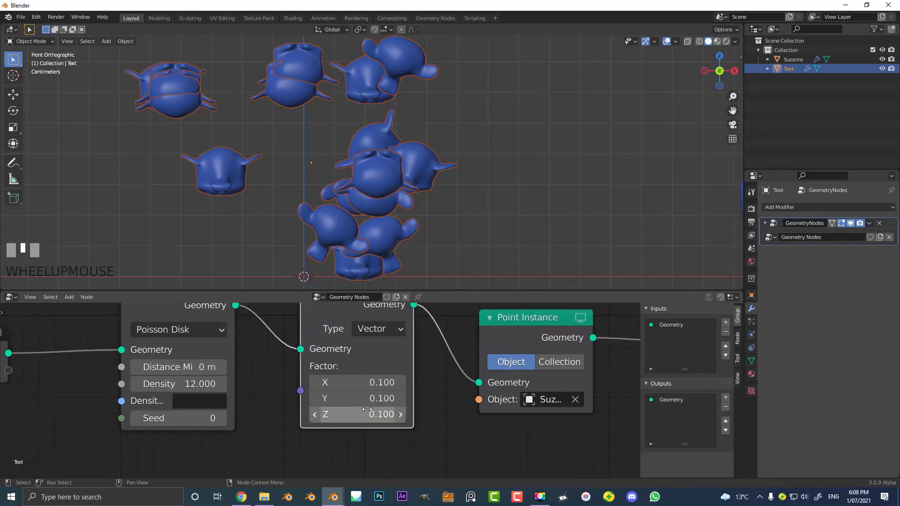
{"action": "left_click_drag", "start_coordinate": [353, 378], "coordinate": [352, 378]}
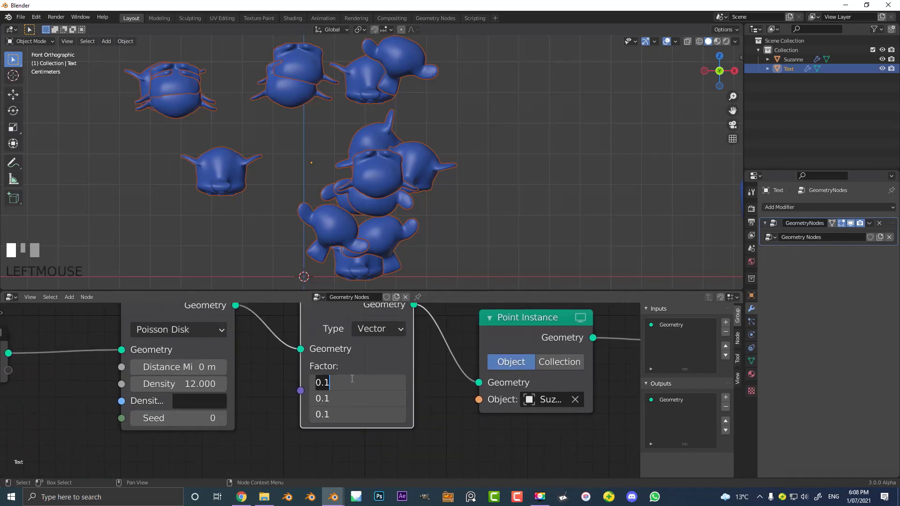
{"action": "type", "text": ".02"}
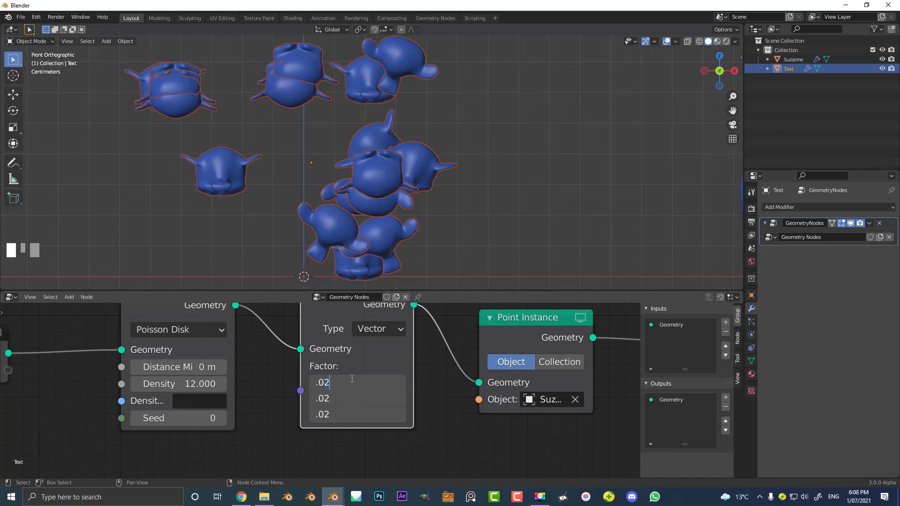
{"action": "key", "text": "Return"}
{"action": "scroll", "coordinate": [305, 159], "scroll_direction": "down", "scroll_amount": 2}
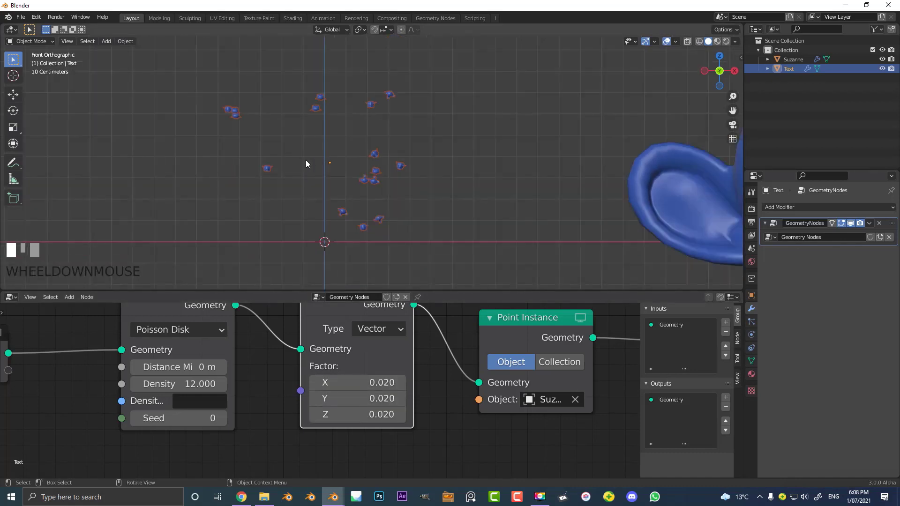
- Set the Point Distribute node's maximum density to 120 and inspect the scattered heads on the 73
{"action": "scroll", "coordinate": [283, 404], "scroll_direction": "up", "scroll_amount": 2}
{"action": "left_click", "coordinate": [282, 404]}
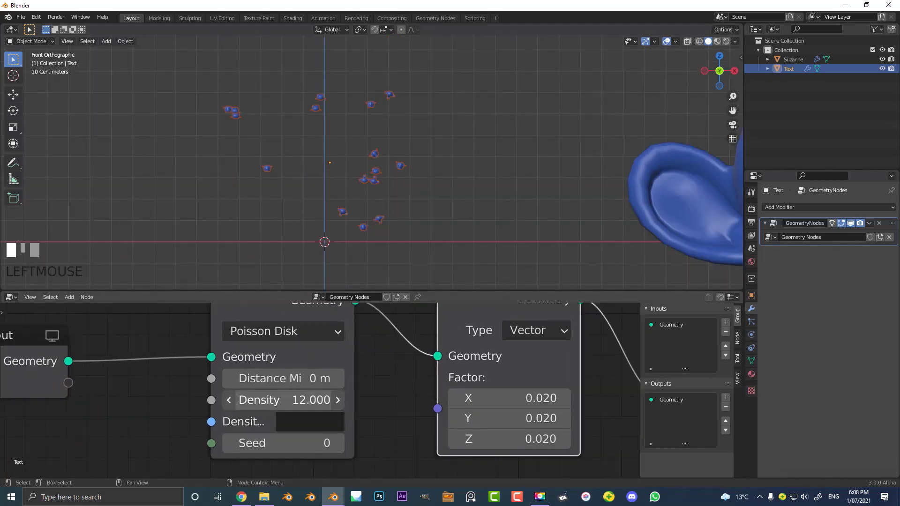
{"action": "type", "text": "120"}
{"action": "key", "text": "Return"}
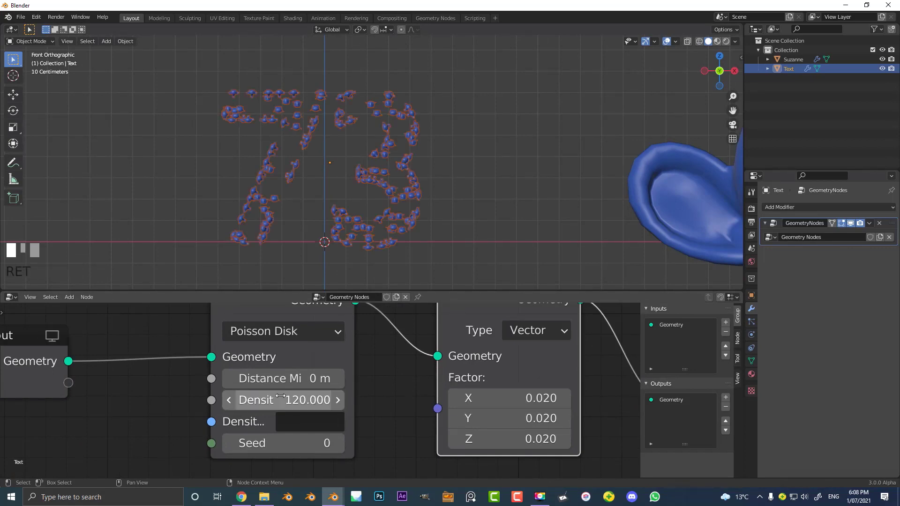
{"action": "scroll", "coordinate": [330, 177], "scroll_direction": "up", "scroll_amount": 4}
{"action": "scroll", "coordinate": [331, 177], "scroll_direction": "down", "scroll_amount": 5}
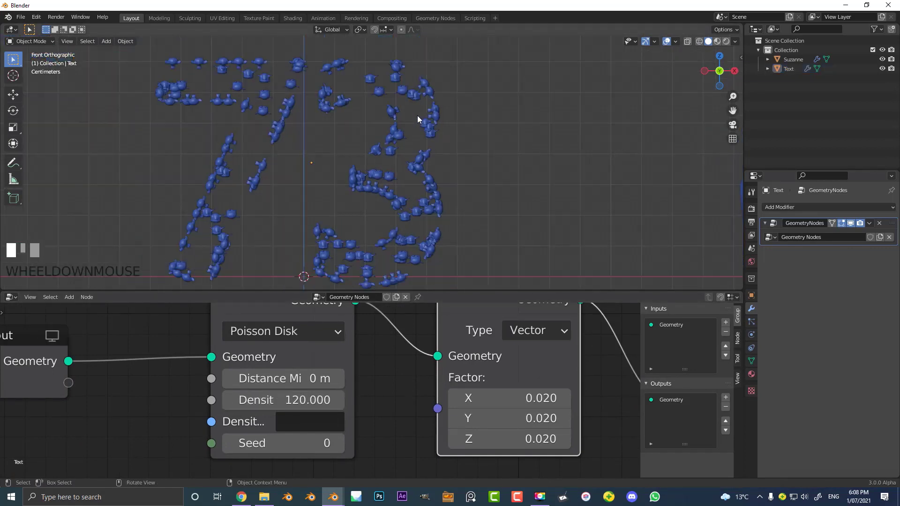
{"action": "middle_click_drag", "start_coordinate": [416, 117], "coordinate": [412, 156]}
{"action": "scroll", "coordinate": [315, 118], "scroll_direction": "up", "scroll_amount": 2}
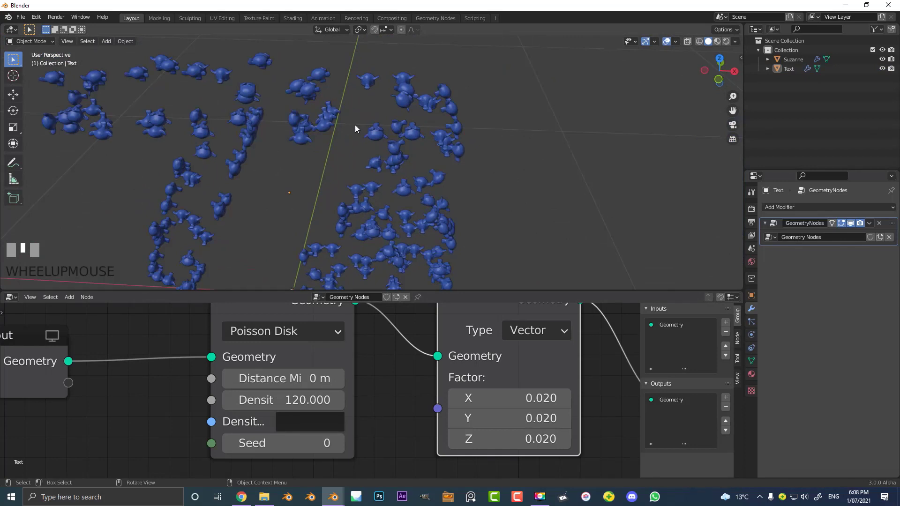
{"action": "scroll", "coordinate": [371, 141], "scroll_direction": "down", "scroll_amount": 5}
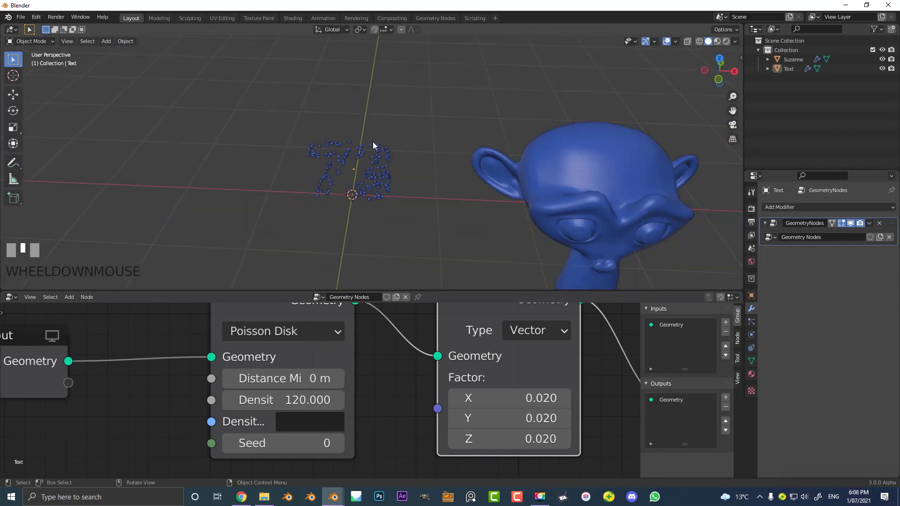
{"action": "scroll", "coordinate": [373, 141], "scroll_direction": "down", "scroll_amount": 3}
- Duplicate the Suzanne monkey head and place the copy about 2.75 m away along the X axis
{"action": "middle_click_drag", "start_coordinate": [424, 257], "coordinate": [345, 170]}
{"action": "left_click", "coordinate": [496, 204]}
{"action": "scroll", "coordinate": [521, 189], "scroll_direction": "up", "scroll_amount": 2}
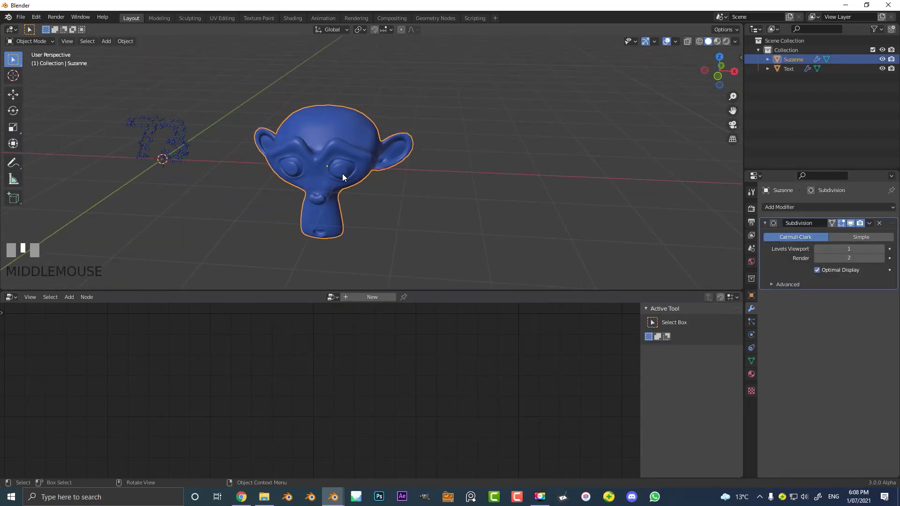
{"action": "key", "text": "shift+d"}
{"action": "key", "text": "x"}
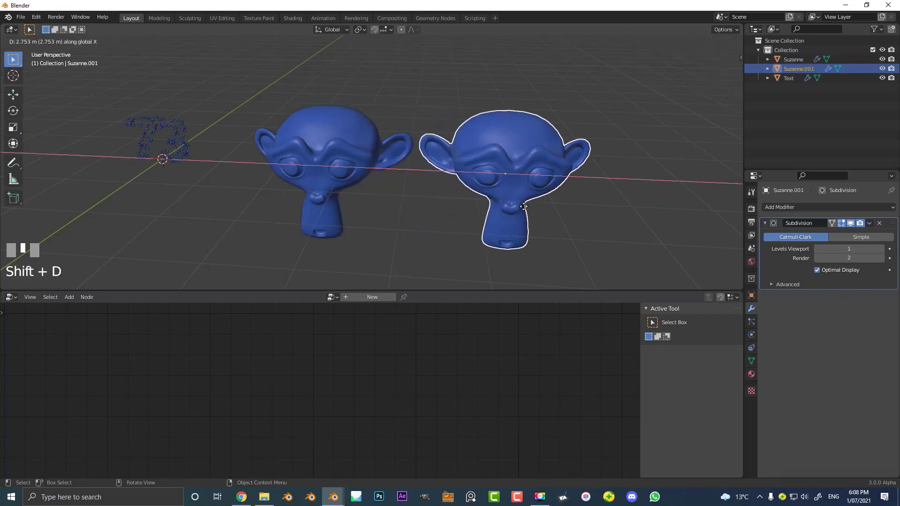
{"action": "left_click", "coordinate": [521, 209]}
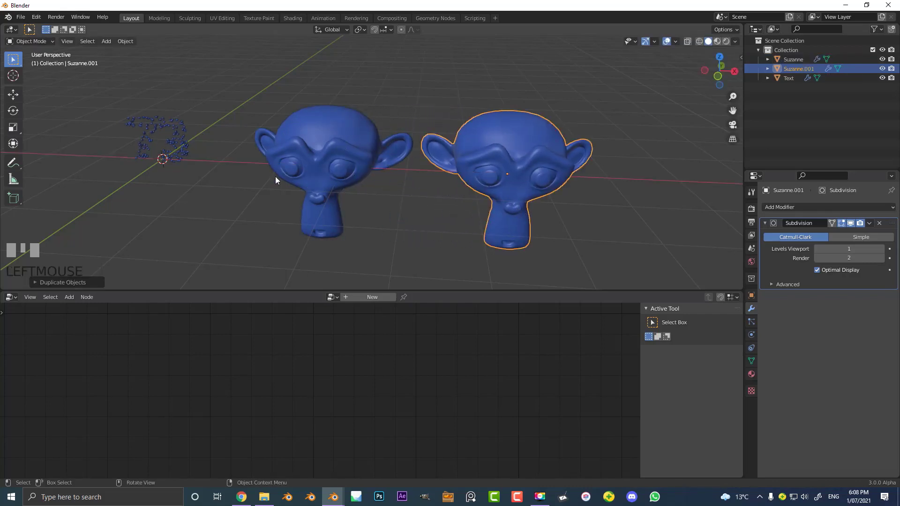
{"action": "middle_click_drag", "start_coordinate": [275, 177], "coordinate": [331, 146]}
{"action": "key", "text": "s"}
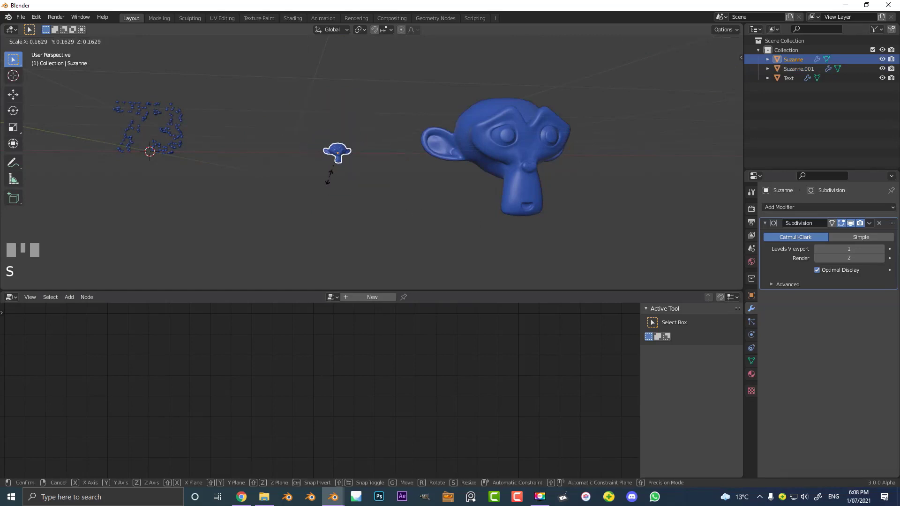
{"action": "right_click", "coordinate": [329, 177]}
{"action": "middle_click_drag", "start_coordinate": [283, 119], "coordinate": [260, 165]}
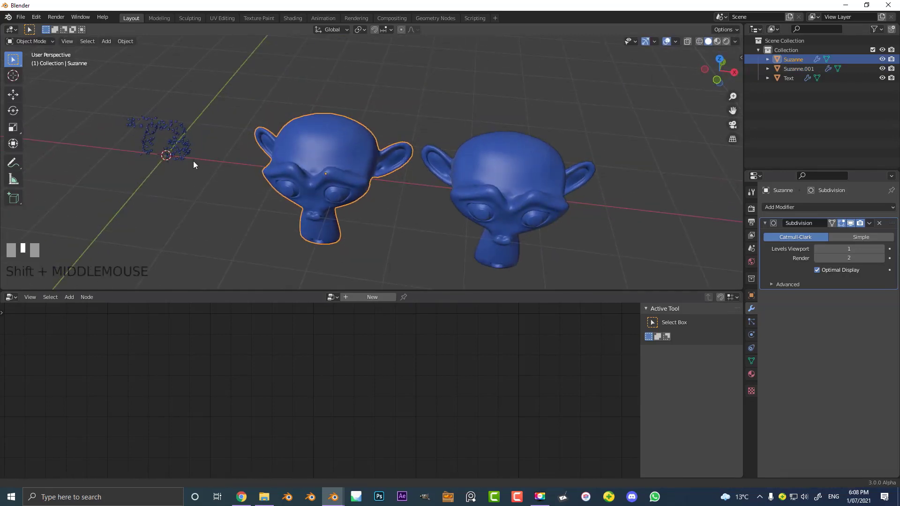
- Select the scattered 73 and examine its monkey heads together with the Point Distribute, Point Scale and Point Instance nodes
{"action": "scroll", "coordinate": [397, 199], "scroll_direction": "up", "scroll_amount": 5}
{"action": "left_click", "coordinate": [415, 189]}
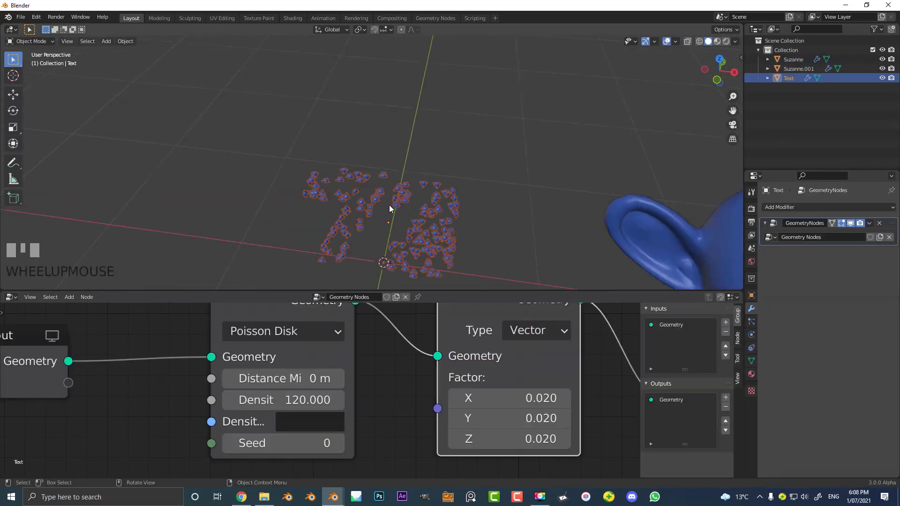
{"action": "scroll", "coordinate": [392, 203], "scroll_direction": "up", "scroll_amount": 2}
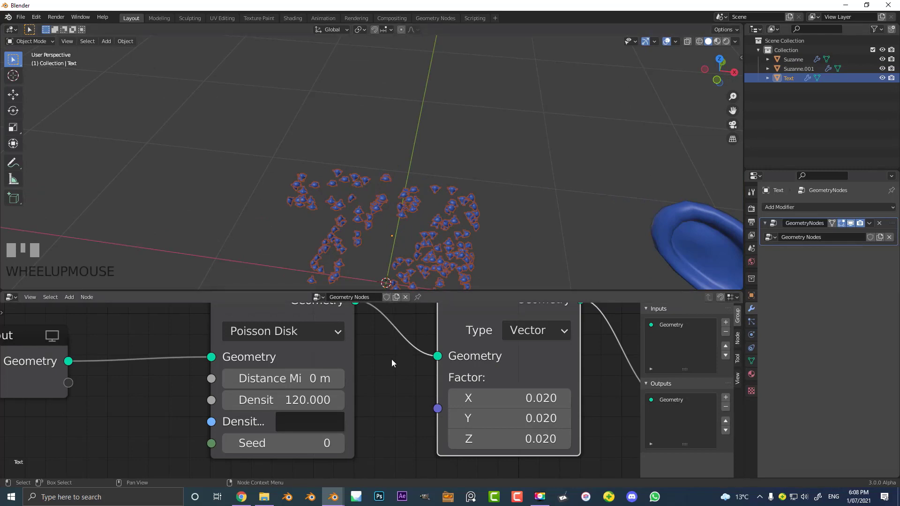
{"action": "scroll", "coordinate": [382, 359], "scroll_direction": "down", "scroll_amount": 1}
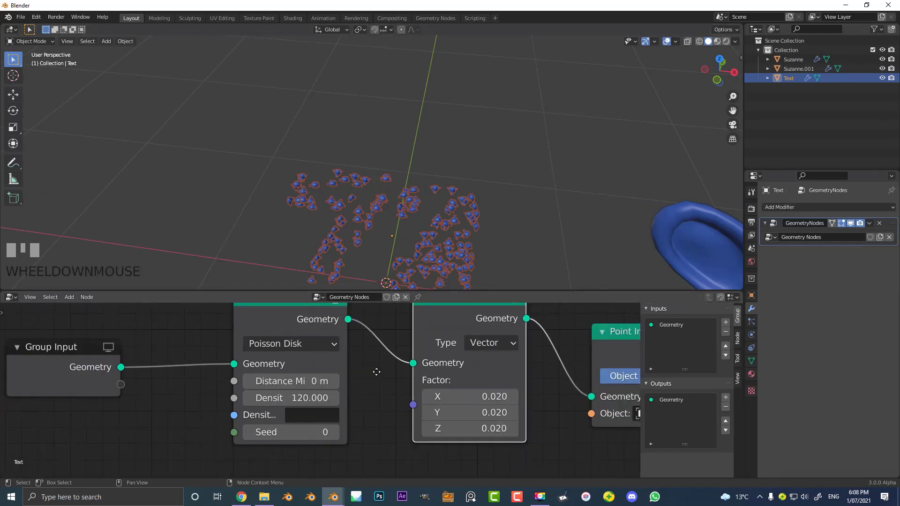
{"action": "middle_click_drag", "start_coordinate": [377, 372], "coordinate": [273, 383]}
{"action": "scroll", "coordinate": [380, 210], "scroll_direction": "down", "scroll_amount": 3}
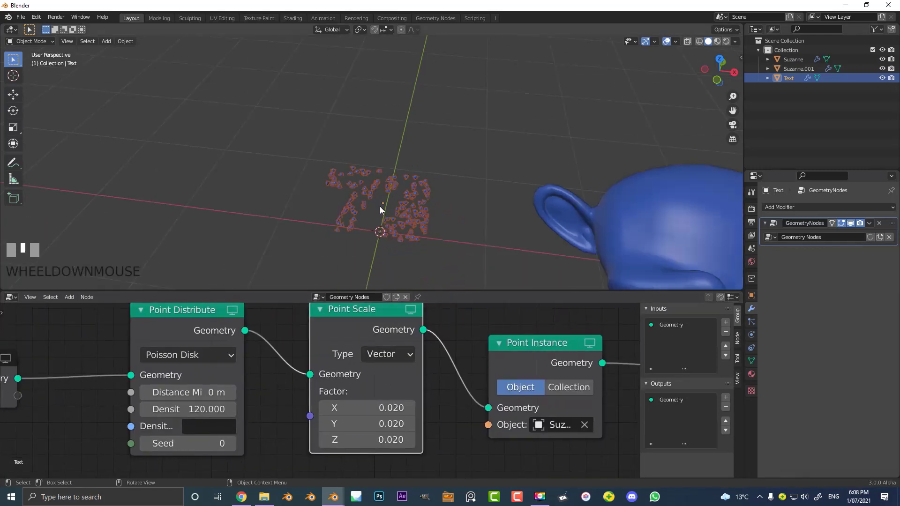
- Remove the shared blue material from the duplicated monkey head and give it a new material of its own
{"action": "scroll", "coordinate": [603, 189], "scroll_direction": "down", "scroll_amount": 4}
{"action": "left_click", "coordinate": [574, 188]}
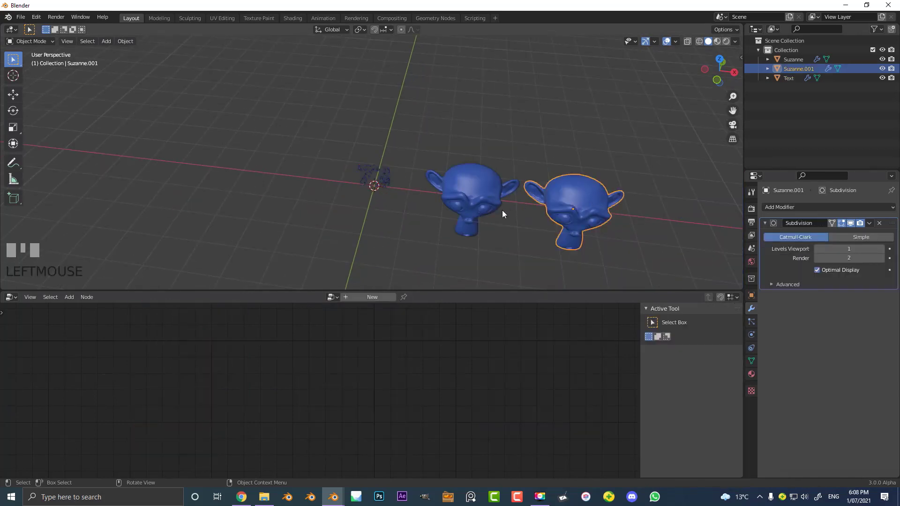
{"action": "middle_click_drag", "start_coordinate": [502, 214], "coordinate": [553, 235]}
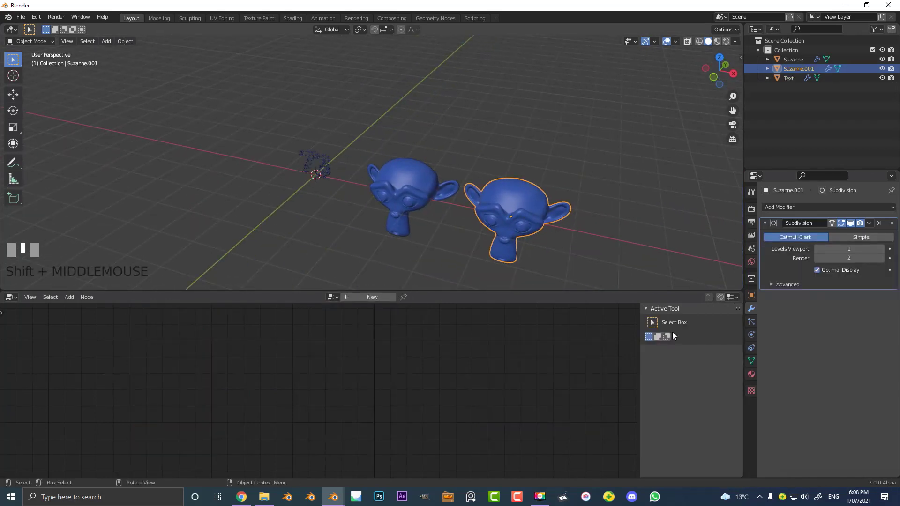
{"action": "left_click", "coordinate": [751, 375]}
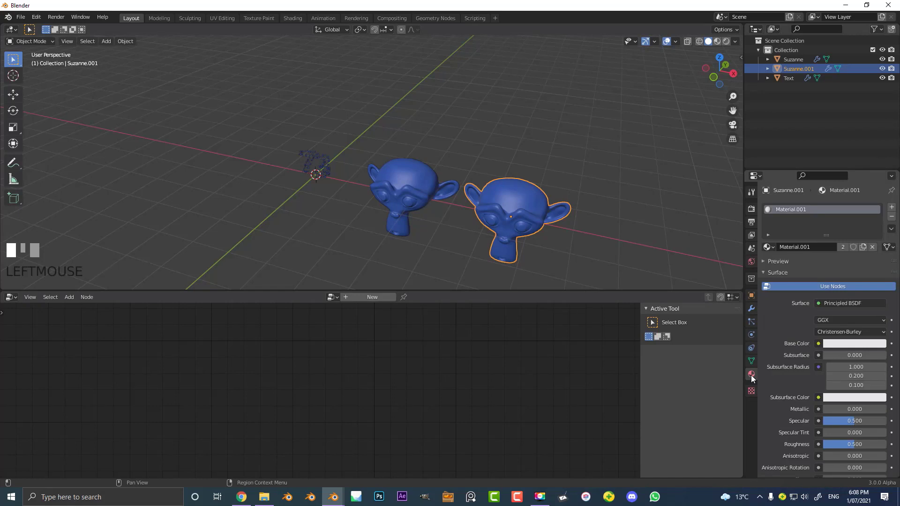
{"action": "left_click", "coordinate": [892, 217]}
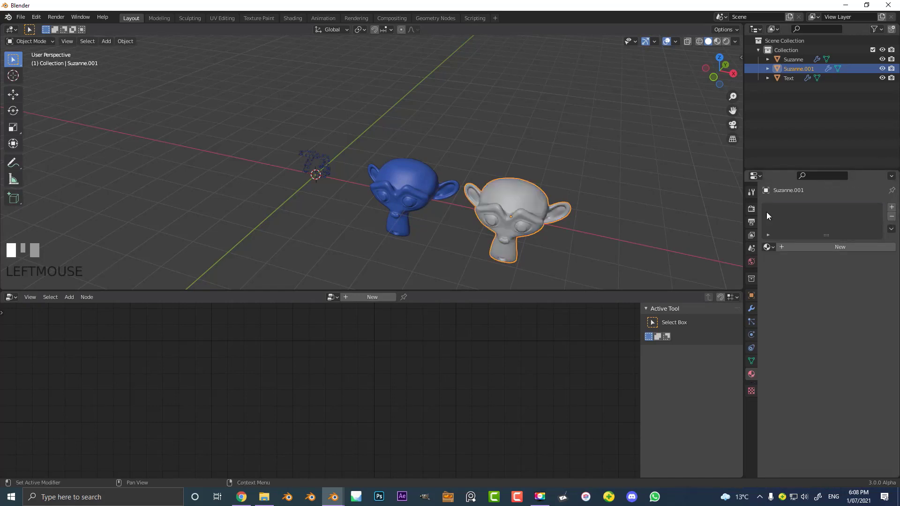
{"action": "left_click", "coordinate": [819, 244]}
- Set the duplicated head's material viewport display color to orange
{"action": "left_click", "coordinate": [838, 344]}
{"action": "scroll", "coordinate": [828, 378], "scroll_direction": "down", "scroll_amount": 15}
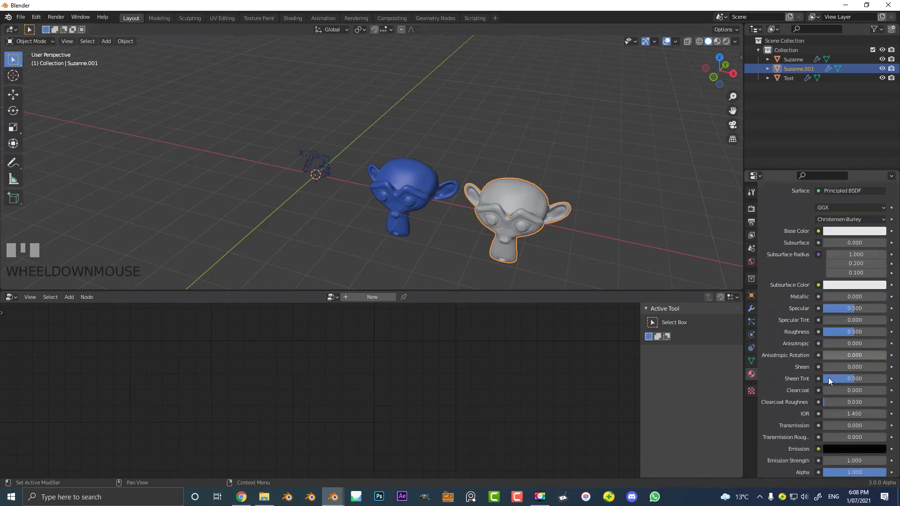
{"action": "left_click", "coordinate": [832, 443]}
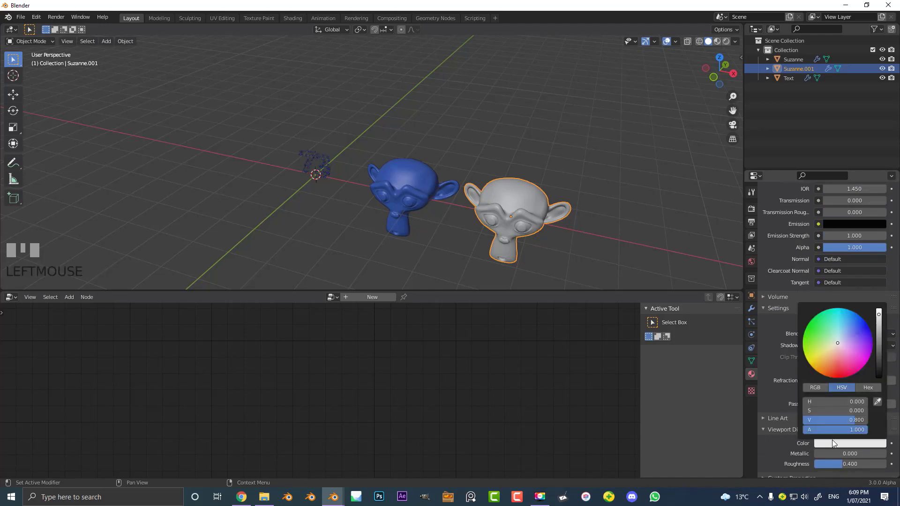
{"action": "left_click", "coordinate": [825, 367]}
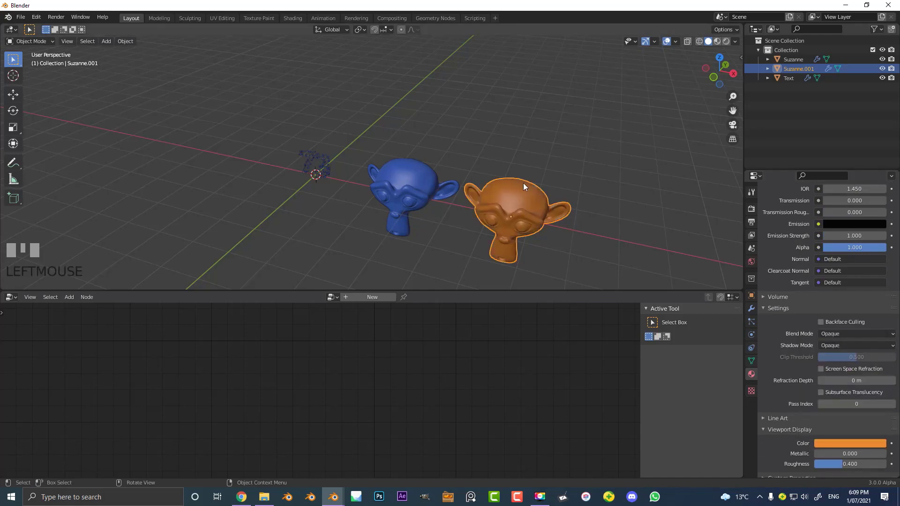
- Duplicate the orange monkey head and place the copy above and between the other two, about 2.46 m away
{"action": "middle_click_drag", "start_coordinate": [523, 182], "coordinate": [541, 155]}
{"action": "key", "text": "shift+d"}
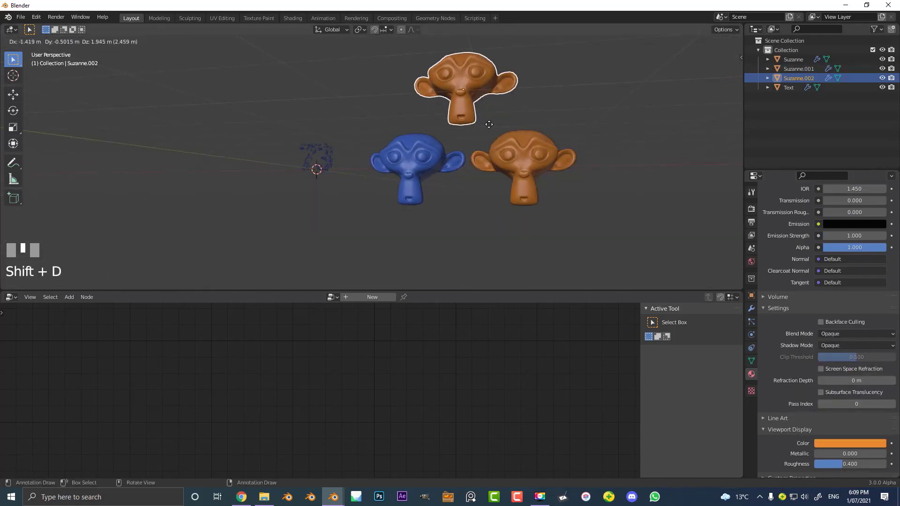
{"action": "left_click", "coordinate": [488, 125]}
- Replace the upper monkey head's orange material with a new material
{"action": "scroll", "coordinate": [836, 250], "scroll_direction": "up", "scroll_amount": 12}
{"action": "scroll", "coordinate": [836, 250], "scroll_direction": "up", "scroll_amount": 5}
{"action": "left_click", "coordinate": [892, 217]}
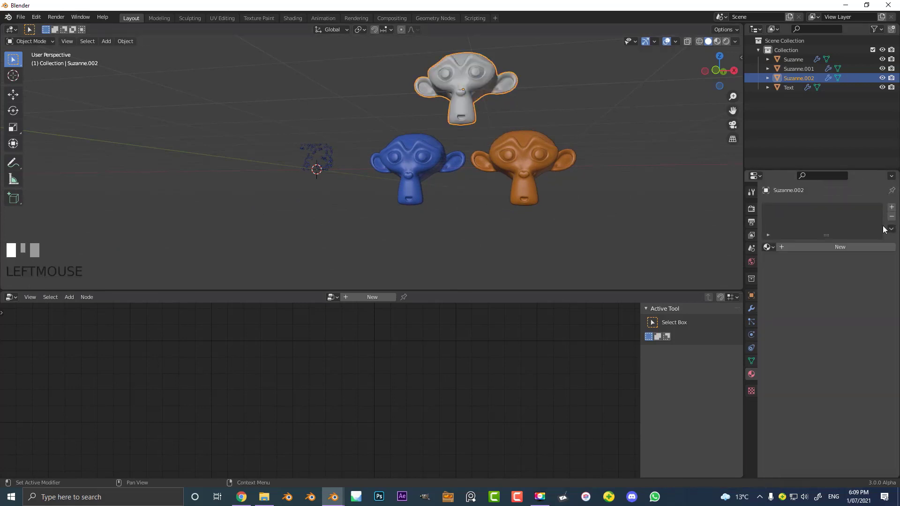
{"action": "left_click", "coordinate": [821, 246]}
- Set the upper monkey head's material viewport display color to purple
{"action": "left_click", "coordinate": [787, 272]}
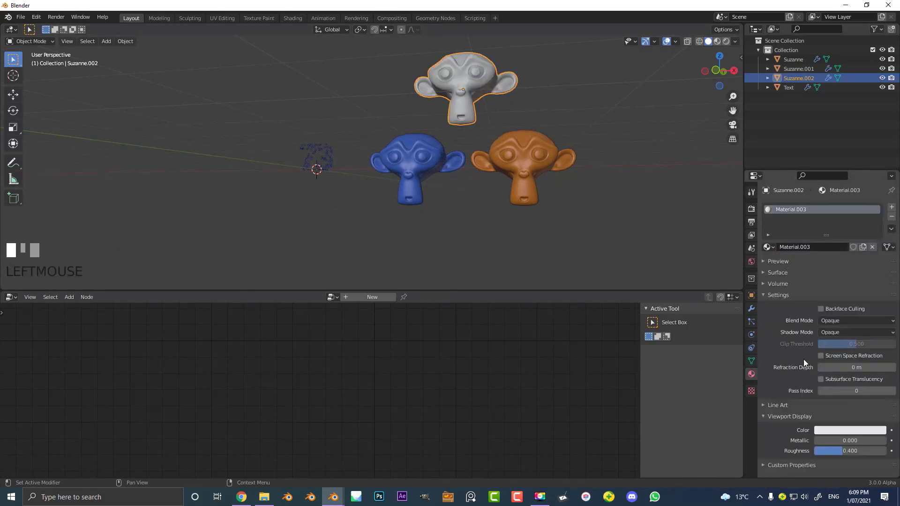
{"action": "left_click", "coordinate": [839, 430]}
{"action": "left_click_drag", "start_coordinate": [851, 326], "coordinate": [867, 338]}
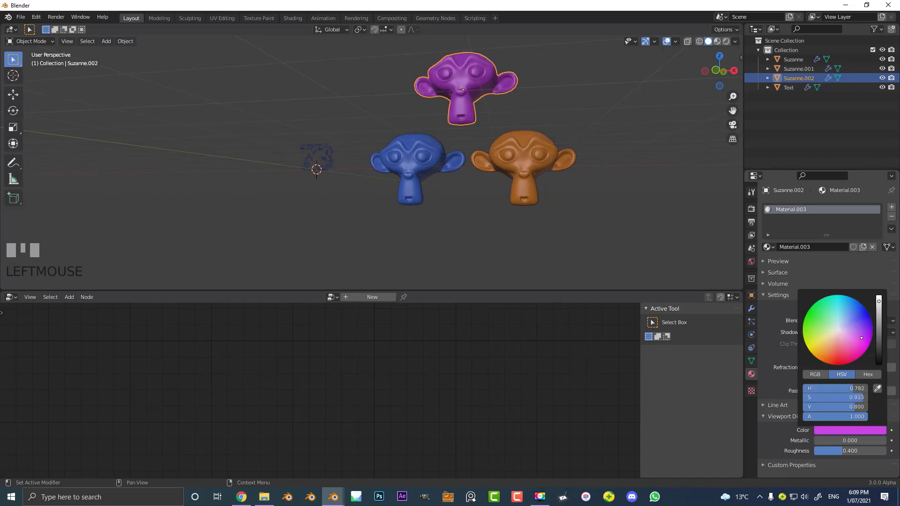
- Select all three large monkey heads and move them into a new collection named MONKEYS
{"action": "key", "text": "KP_1"}
{"action": "scroll", "coordinate": [430, 211], "scroll_direction": "up", "scroll_amount": 5}
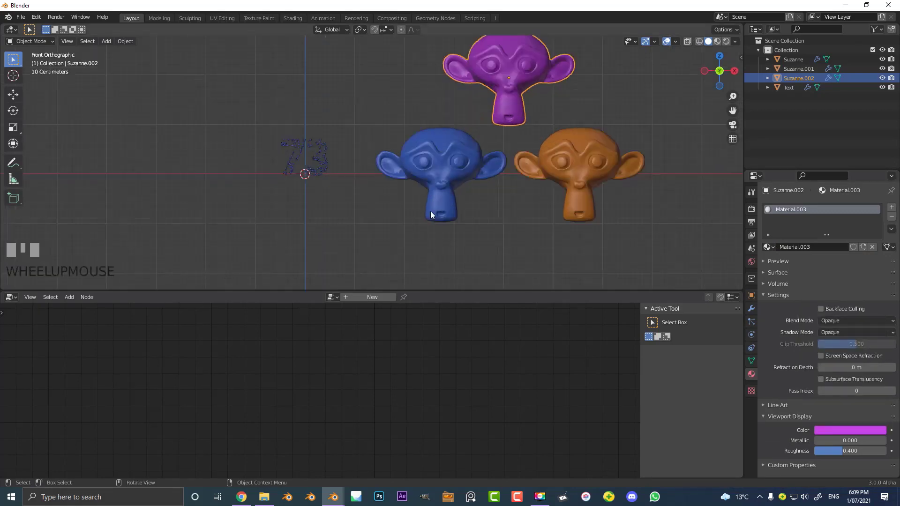
{"action": "middle_click_drag", "start_coordinate": [430, 211], "coordinate": [117, 178], "text": "shift"}
{"action": "scroll", "coordinate": [440, 143], "scroll_direction": "down", "scroll_amount": 4}
{"action": "left_click_drag", "start_coordinate": [496, 237], "coordinate": [327, 81]}
{"action": "middle_click_drag", "start_coordinate": [327, 81], "coordinate": [393, 125]}
{"action": "scroll", "coordinate": [393, 125], "scroll_direction": "up", "scroll_amount": 2}
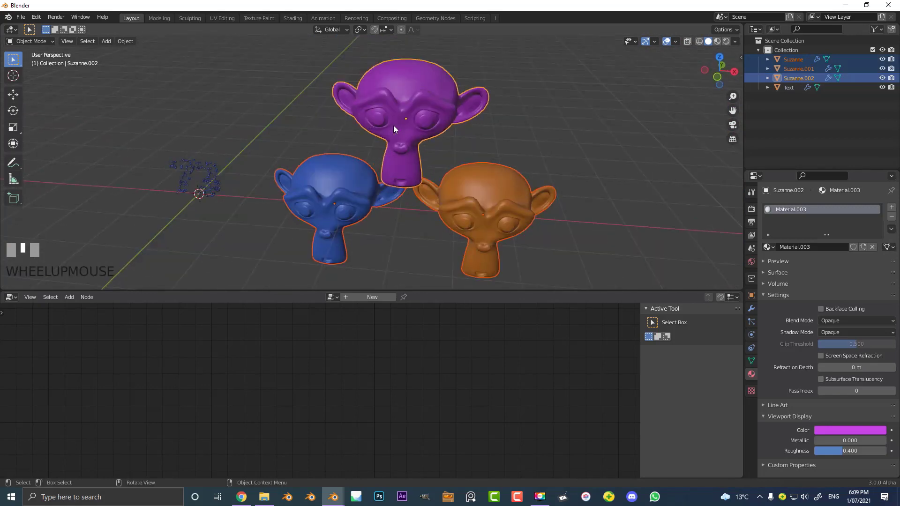
{"action": "key", "text": "m"}
{"action": "left_click", "coordinate": [358, 125]}
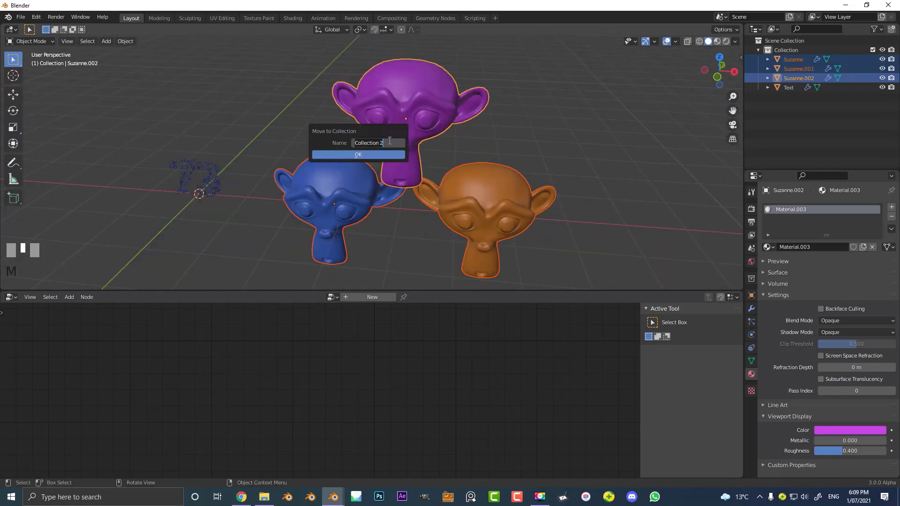
{"action": "type", "text": "MONKEYS"}
{"action": "left_click", "coordinate": [356, 156]}
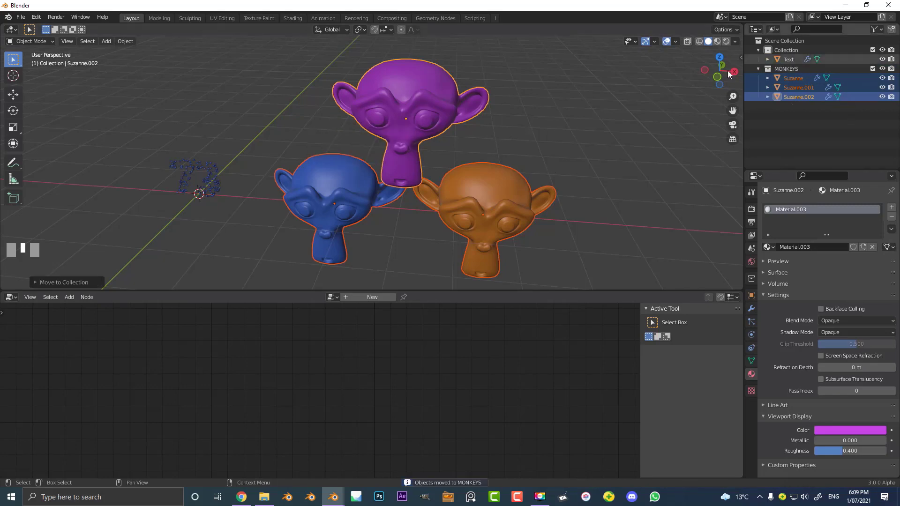
- Select the 73 and switch its Point Instance node from Object to Collection
{"action": "left_click", "coordinate": [786, 69]}
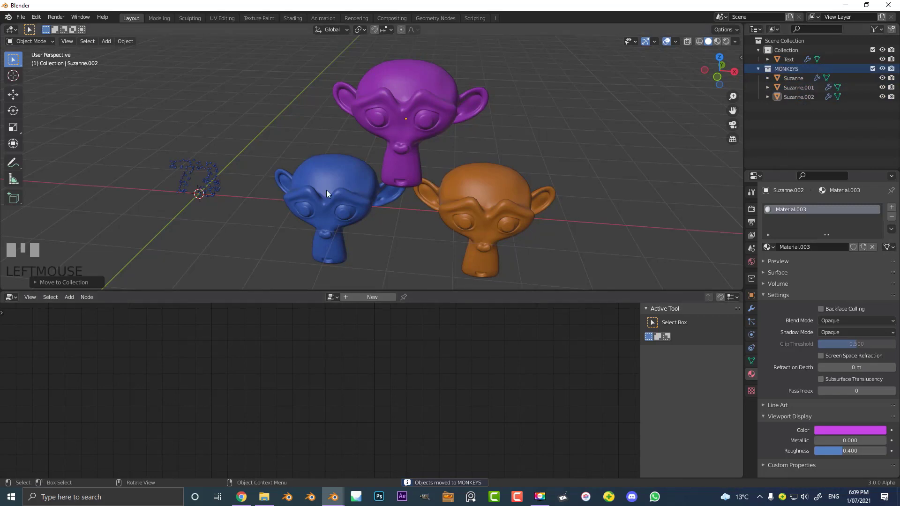
{"action": "middle_click_drag", "start_coordinate": [223, 177], "coordinate": [327, 182]}
{"action": "left_click", "coordinate": [195, 177]}
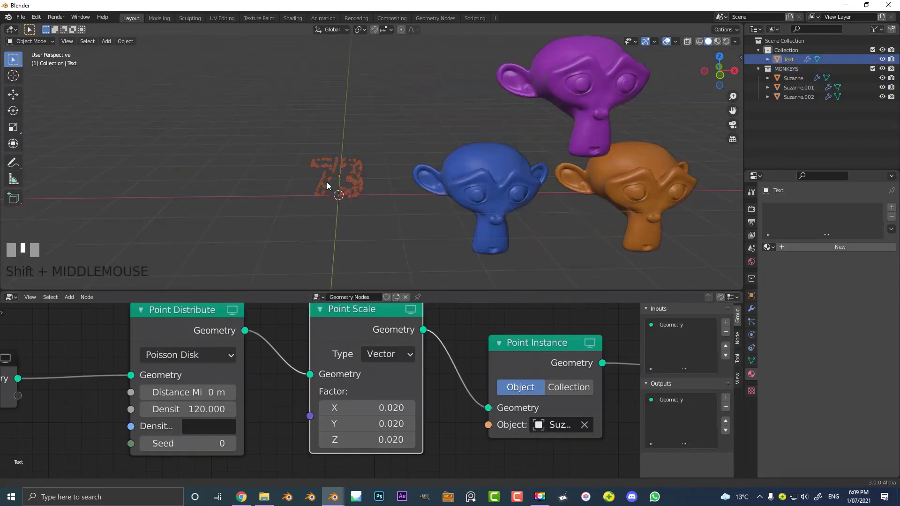
{"action": "scroll", "coordinate": [338, 179], "scroll_direction": "up", "scroll_amount": 8}
{"action": "scroll", "coordinate": [473, 371], "scroll_direction": "down", "scroll_amount": 2}
{"action": "middle_click_drag", "start_coordinate": [473, 371], "coordinate": [413, 368]}
{"action": "scroll", "coordinate": [449, 362], "scroll_direction": "up", "scroll_amount": 2}
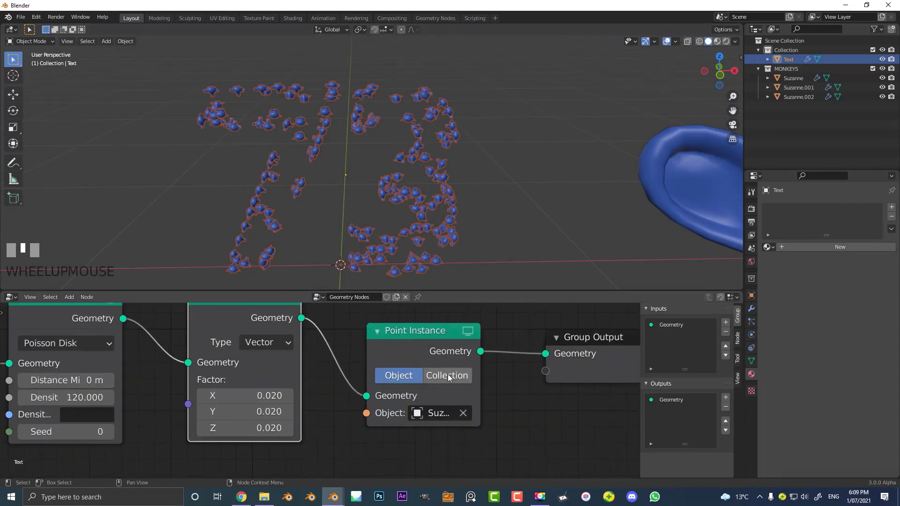
{"action": "left_click", "coordinate": [448, 374]}
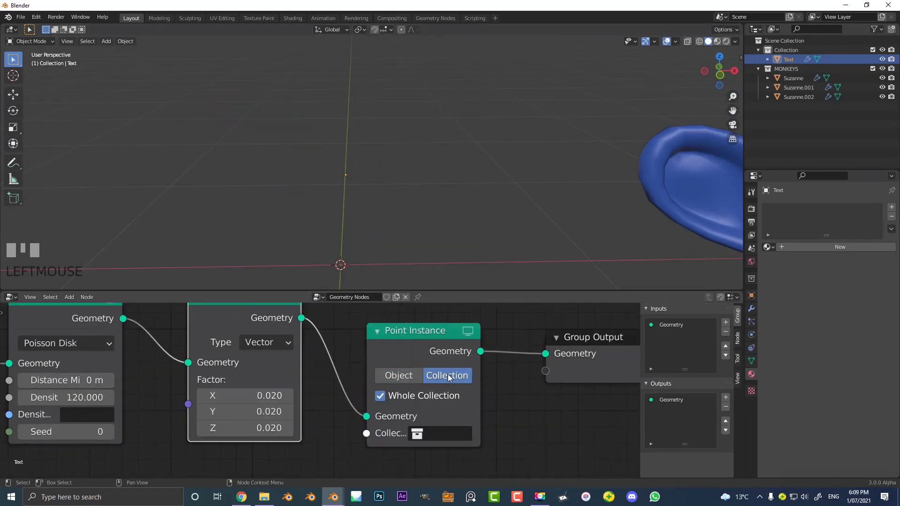
- Disable Whole Collection on the Point Instance node and assign the MONKEYS collection to it
{"action": "left_click", "coordinate": [380, 397]}
{"action": "left_click", "coordinate": [431, 433]}
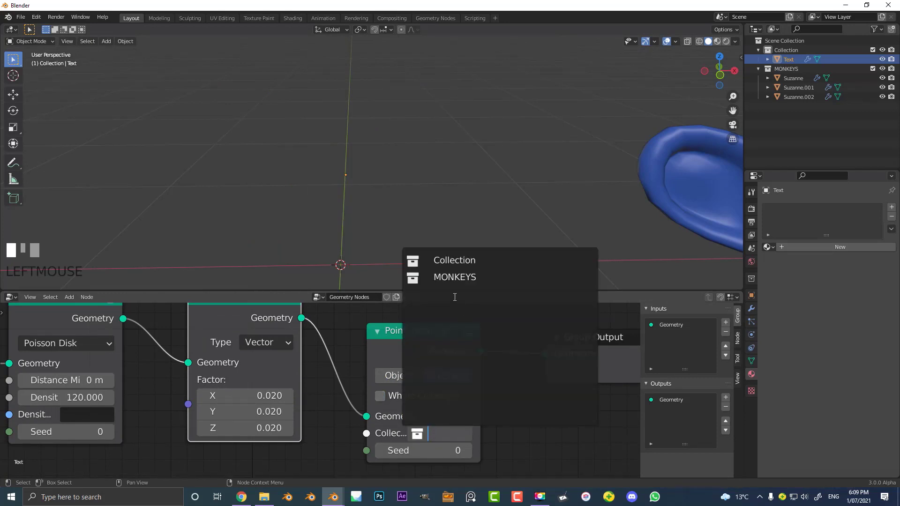
{"action": "left_click", "coordinate": [452, 275]}
- Check the mixed-color heads from the front and set the Point Distribute node's maximum density to 200
{"action": "key", "text": "KP_1"}
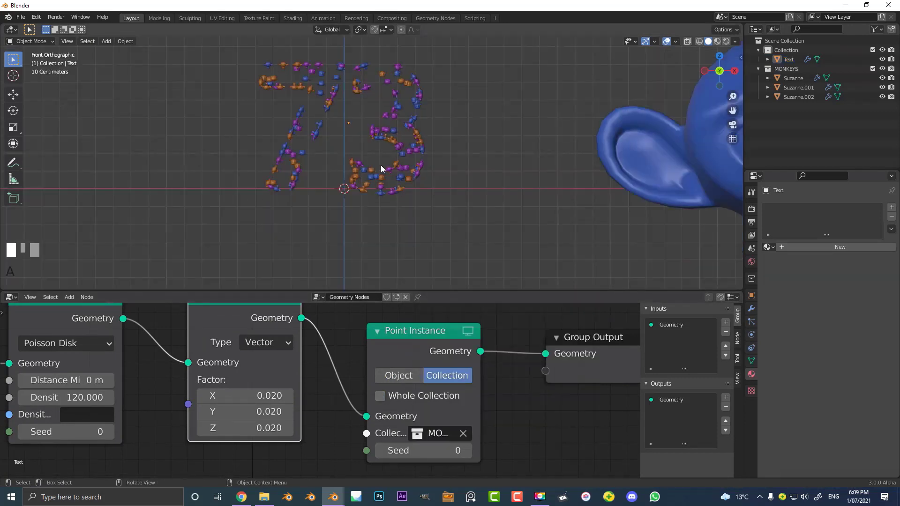
{"action": "scroll", "coordinate": [363, 182], "scroll_direction": "up", "scroll_amount": 5}
{"action": "scroll", "coordinate": [503, 108], "scroll_direction": "up", "scroll_amount": 3}
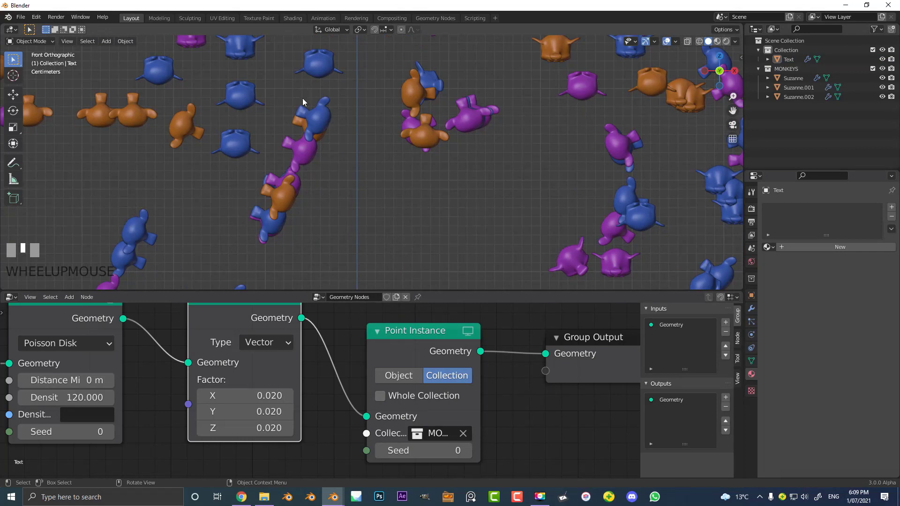
{"action": "scroll", "coordinate": [347, 141], "scroll_direction": "down", "scroll_amount": 4}
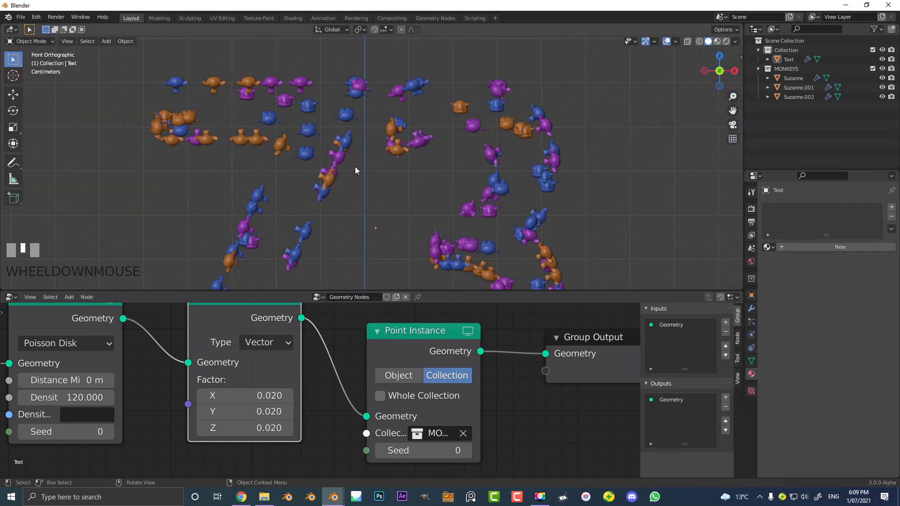
{"action": "scroll", "coordinate": [352, 171], "scroll_direction": "down", "scroll_amount": 2}
{"action": "middle_click_drag", "start_coordinate": [245, 409], "coordinate": [409, 401]}
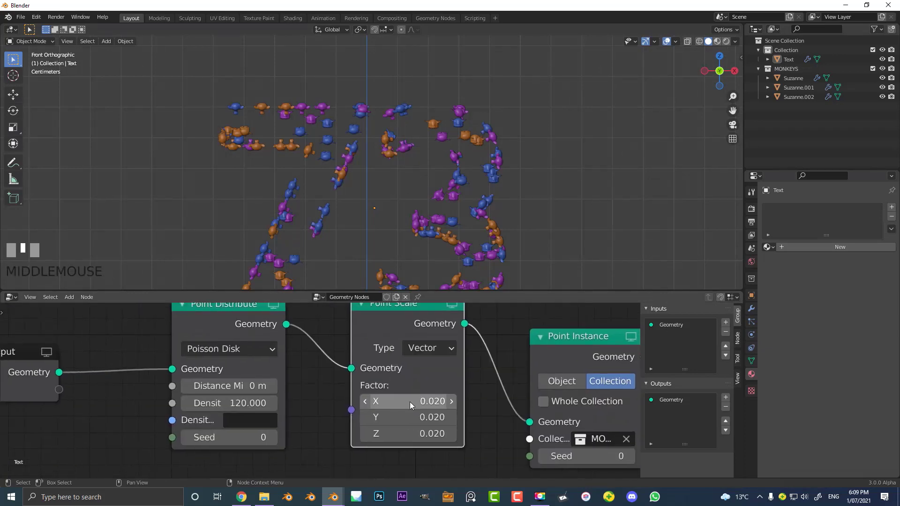
{"action": "left_click", "coordinate": [232, 402]}
{"action": "type", "text": "2"}
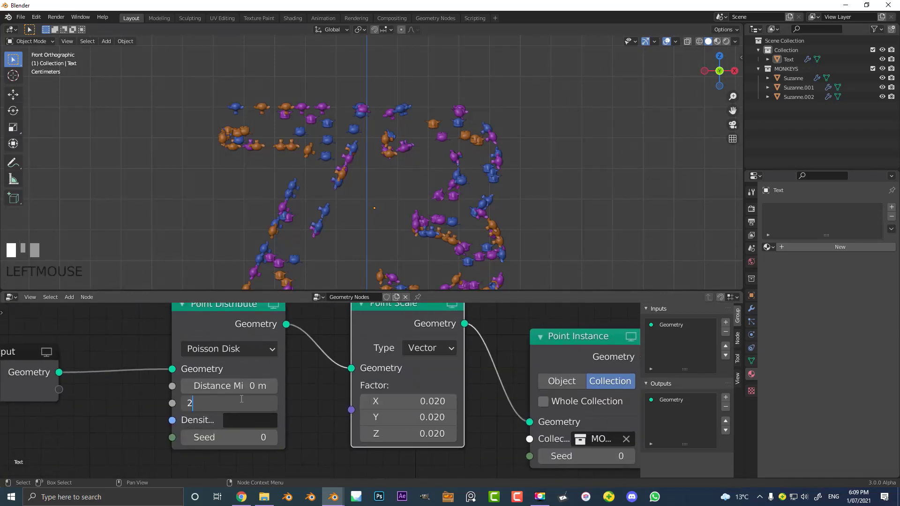
{"action": "type", "text": "00"}
{"action": "key", "text": "Return"}
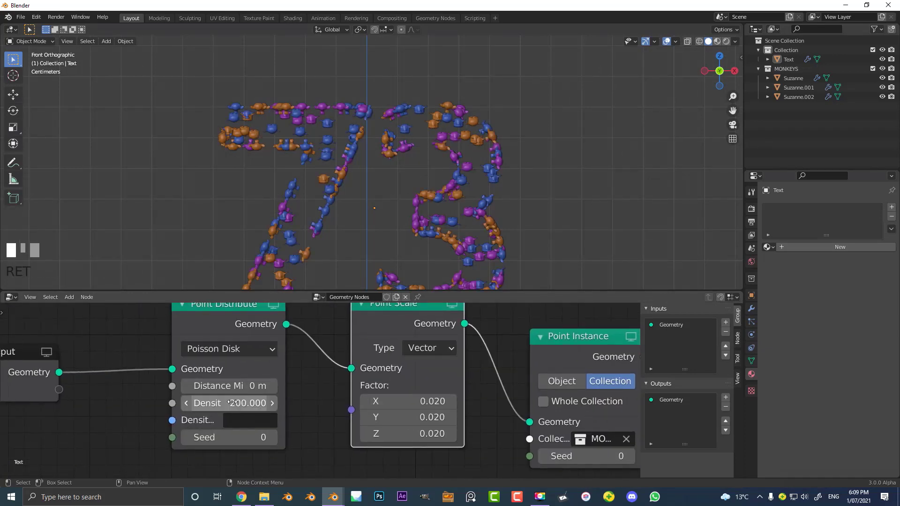
- Set the Point Distribute node's minimum distance to 0.08 m and check the spacing of the heads
{"action": "scroll", "coordinate": [206, 385], "scroll_direction": "up", "scroll_amount": 3}
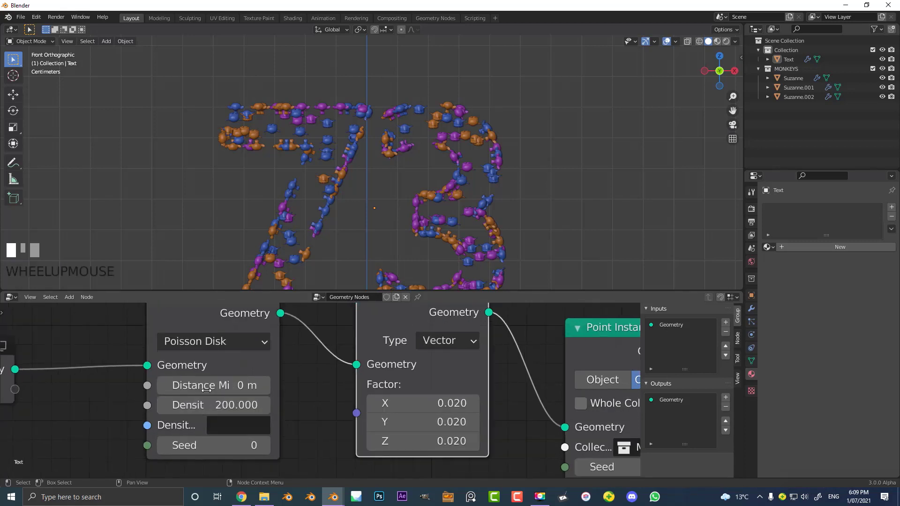
{"action": "left_click", "coordinate": [177, 390]}
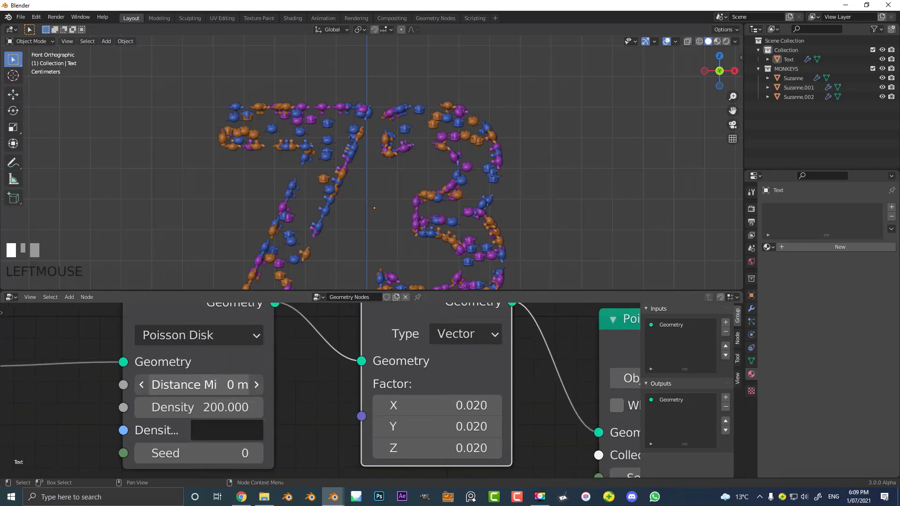
{"action": "left_click_drag", "start_coordinate": [177, 385], "coordinate": [197, 384]}
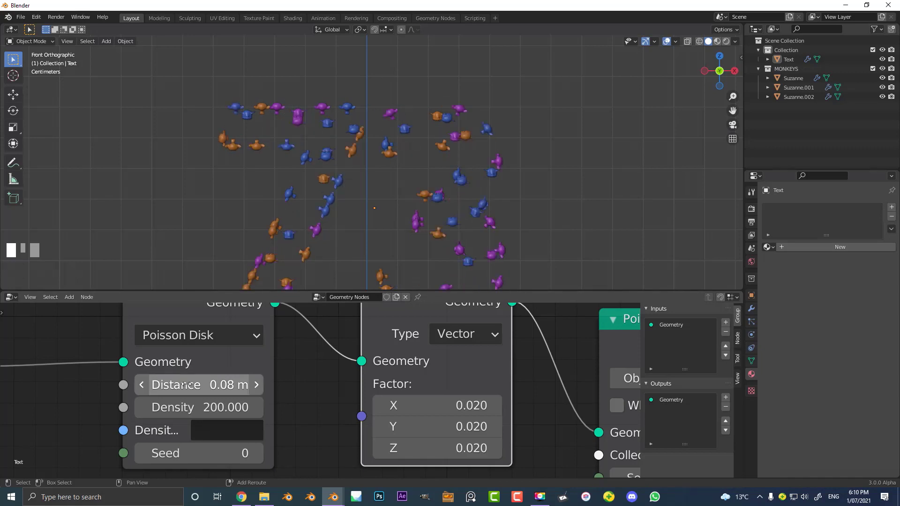
{"action": "scroll", "coordinate": [341, 201], "scroll_direction": "up", "scroll_amount": 3}
{"action": "scroll", "coordinate": [302, 374], "scroll_direction": "down", "scroll_amount": 3}
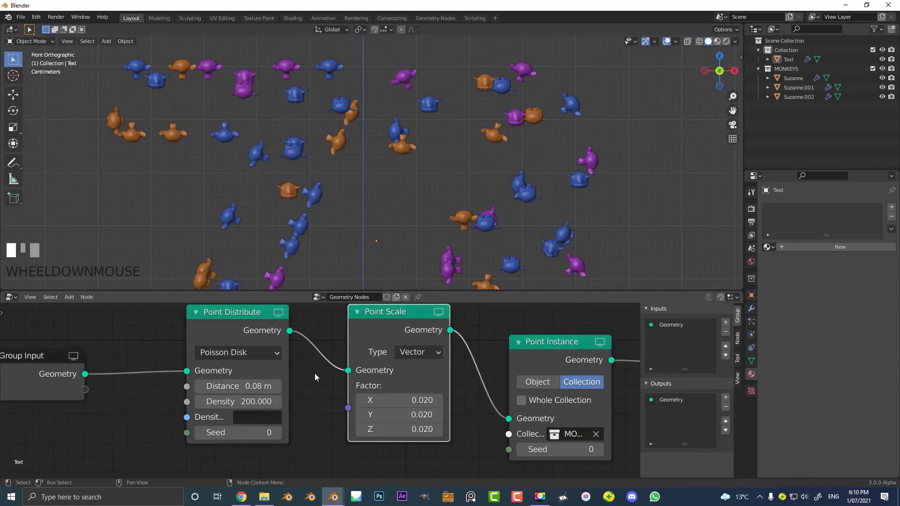
{"action": "scroll", "coordinate": [340, 392], "scroll_direction": "down", "scroll_amount": 1}
{"action": "scroll", "coordinate": [345, 400], "scroll_direction": "up", "scroll_amount": 2}
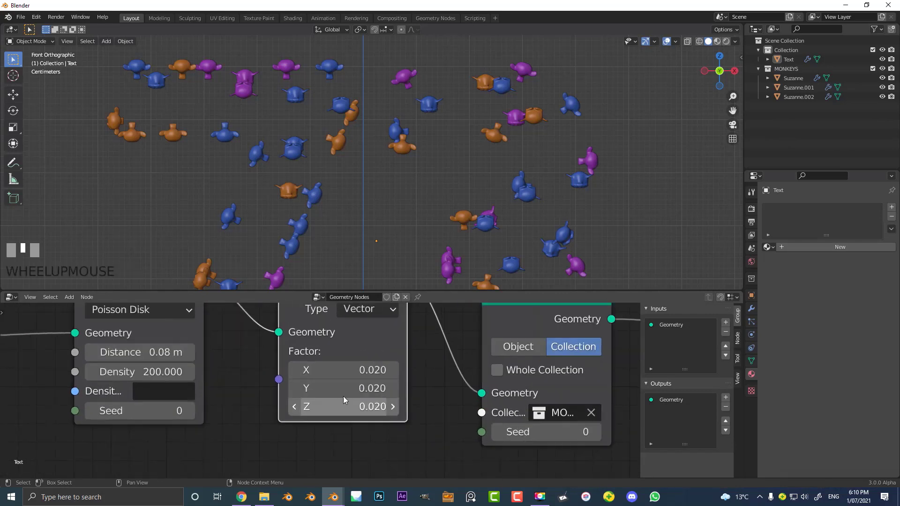
- Set the Point Scale node's X, Y and Z factors to 0.05 together
{"action": "left_click", "coordinate": [353, 372]}
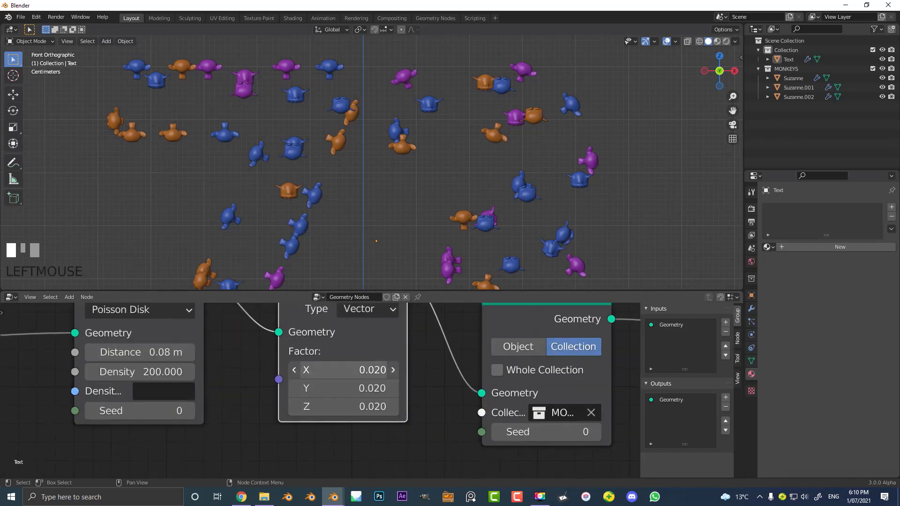
{"action": "right_click", "coordinate": [353, 372]}
{"action": "left_click_drag", "start_coordinate": [350, 377], "coordinate": [350, 406]}
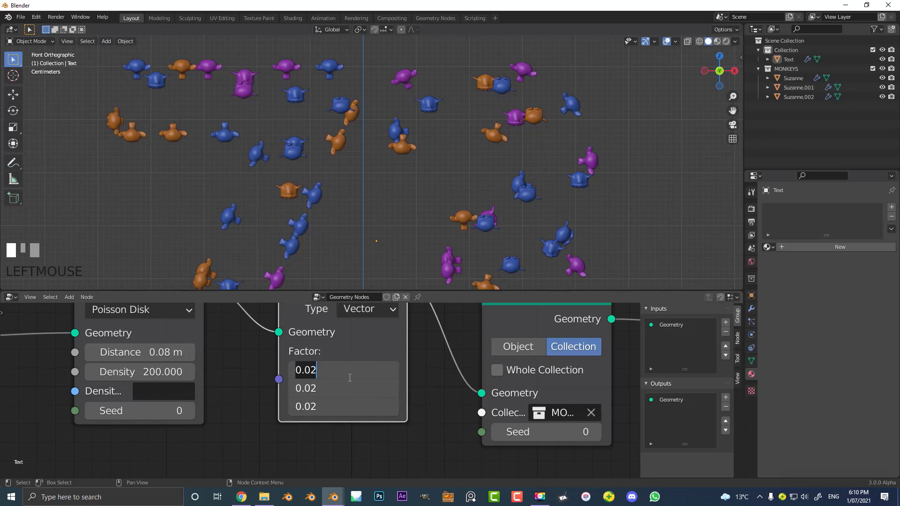
{"action": "key", "text": "BackSpace"}
{"action": "type", "text": ".05"}
{"action": "key", "text": "Return"}
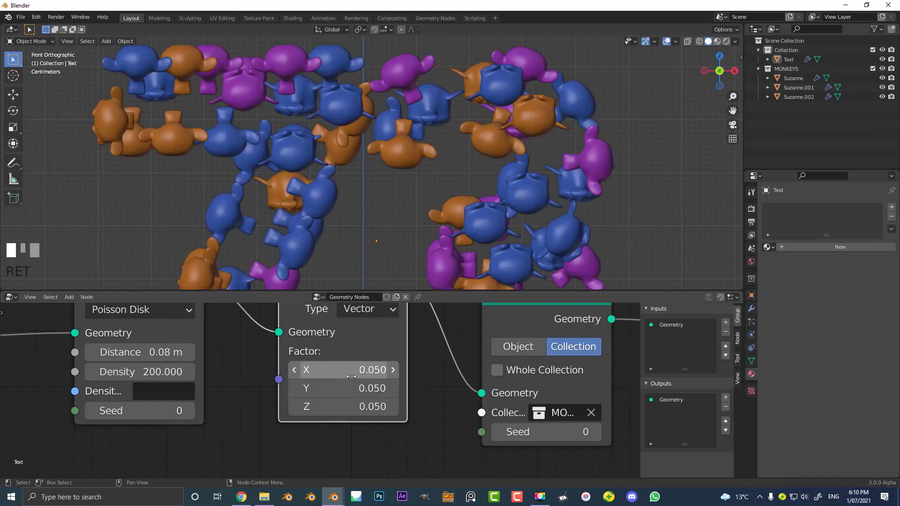
- Set only the Point Scale node's X factor to 0.02
{"action": "left_click", "coordinate": [351, 377]}
{"action": "type", "text": ".02"}
{"action": "key", "text": "Return"}
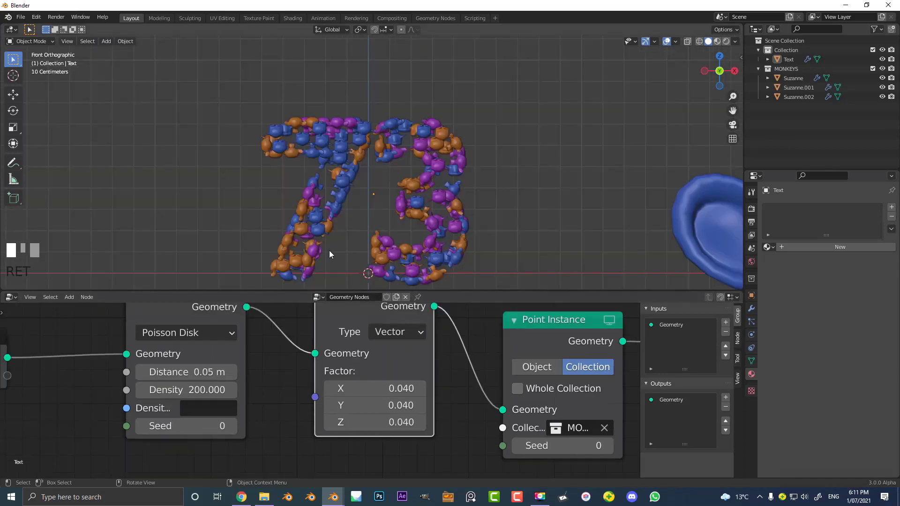
{"action": "scroll", "coordinate": [316, 193], "scroll_direction": "up", "scroll_amount": 3}
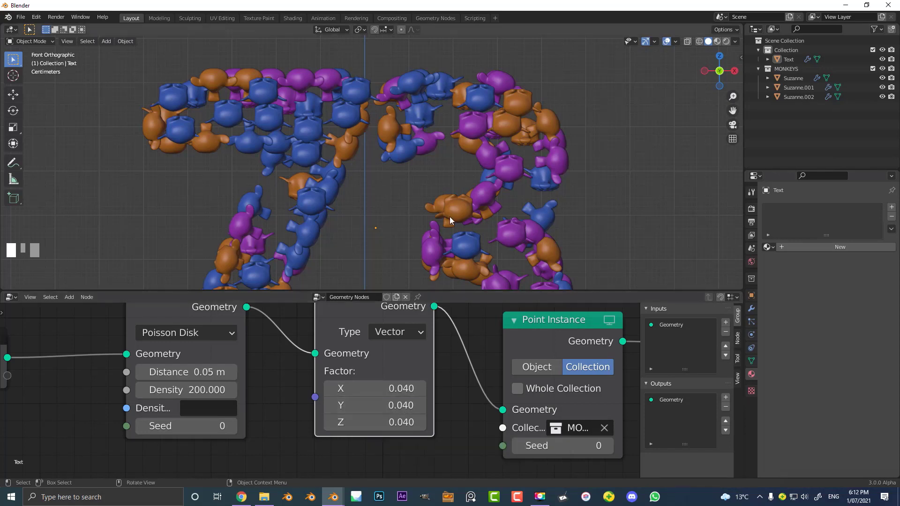
- Insert a Point Rotate node between Point Distribute and Point Scale, and adjust the Point Scale node's position beside it
{"action": "scroll", "coordinate": [447, 198], "scroll_direction": "down", "scroll_amount": 2}
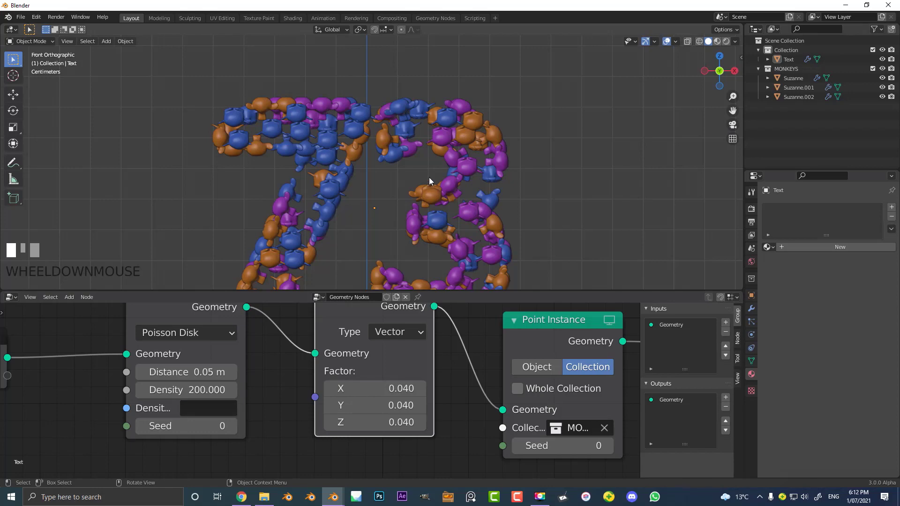
{"action": "scroll", "coordinate": [373, 180], "scroll_direction": "down", "scroll_amount": 4}
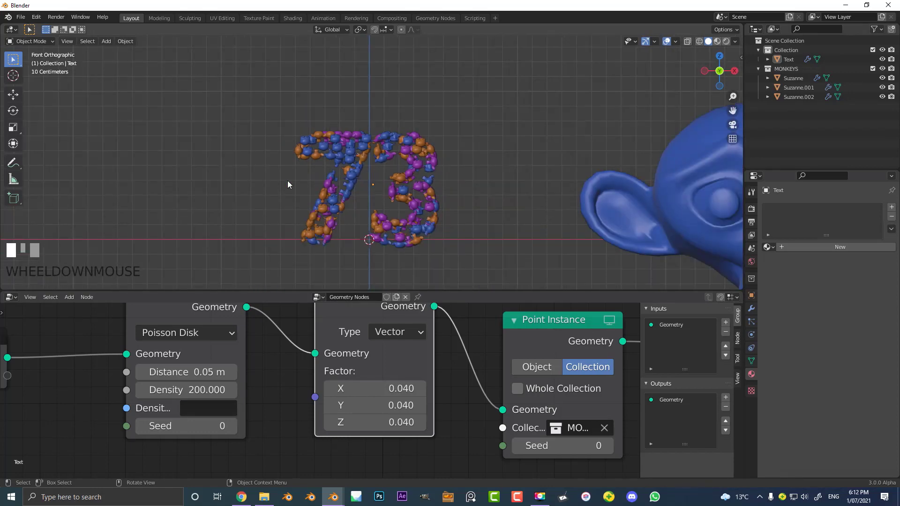
{"action": "scroll", "coordinate": [289, 324], "scroll_direction": "down", "scroll_amount": 2}
{"action": "middle_click_drag", "start_coordinate": [295, 328], "coordinate": [353, 356]}
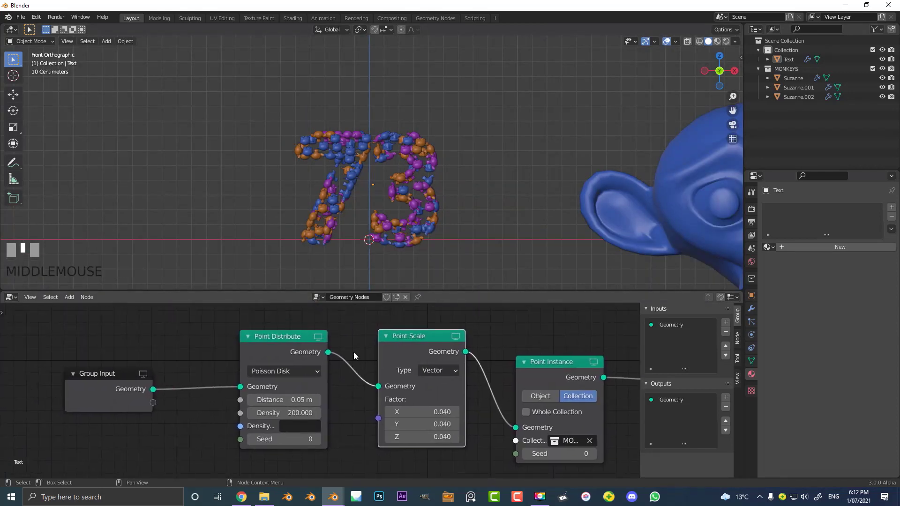
{"action": "scroll", "coordinate": [355, 354], "scroll_direction": "up", "scroll_amount": 2}
{"action": "scroll", "coordinate": [357, 350], "scroll_direction": "down", "scroll_amount": 2}
{"action": "key", "text": "shift+a"}
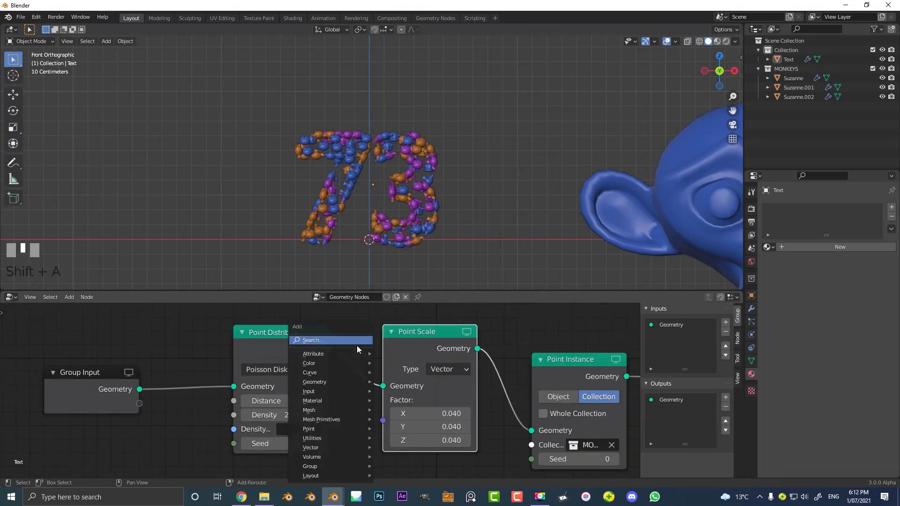
{"action": "left_click", "coordinate": [333, 342]}
{"action": "type", "text": "POI"}
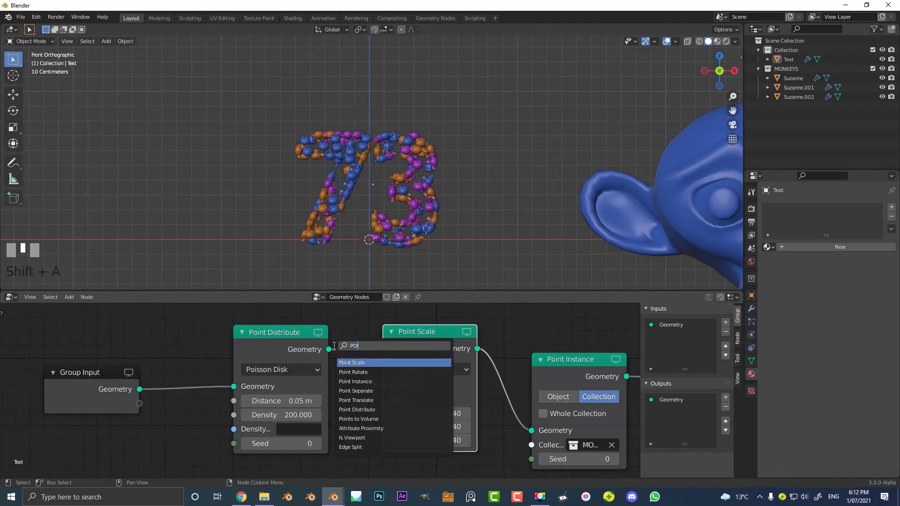
{"action": "type", "text": "NT"}
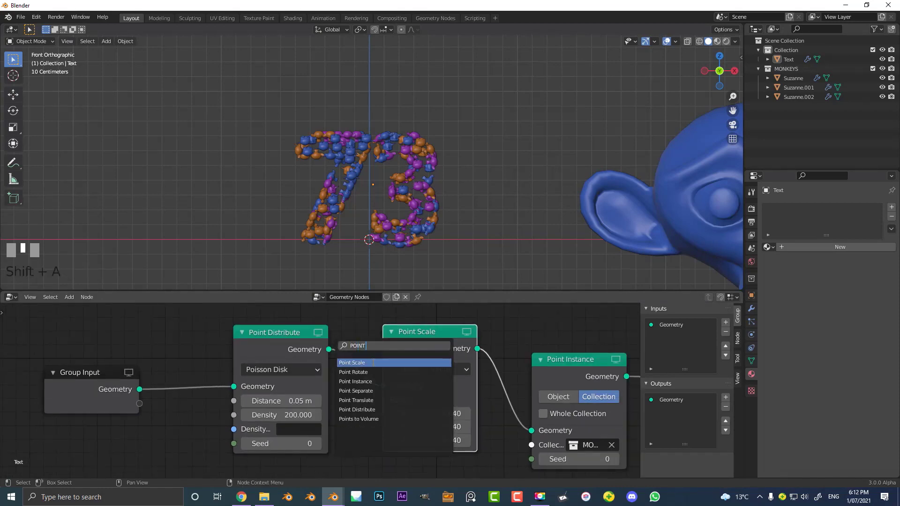
{"action": "left_click", "coordinate": [365, 372]}
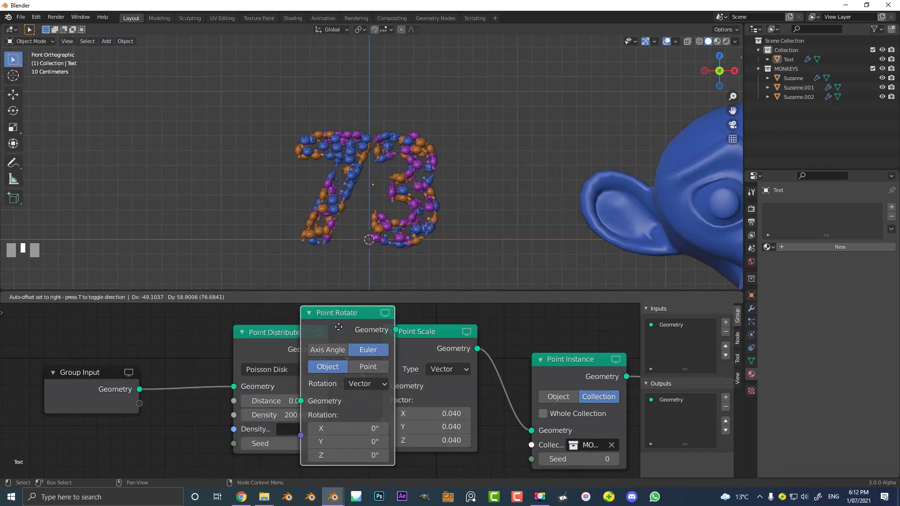
{"action": "left_click", "coordinate": [416, 319]}
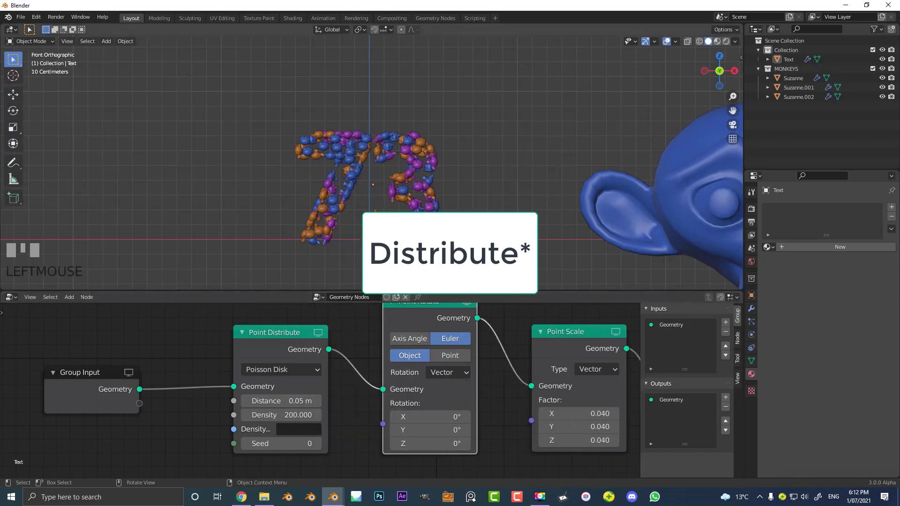
{"action": "left_click_drag", "start_coordinate": [563, 332], "coordinate": [552, 327]}
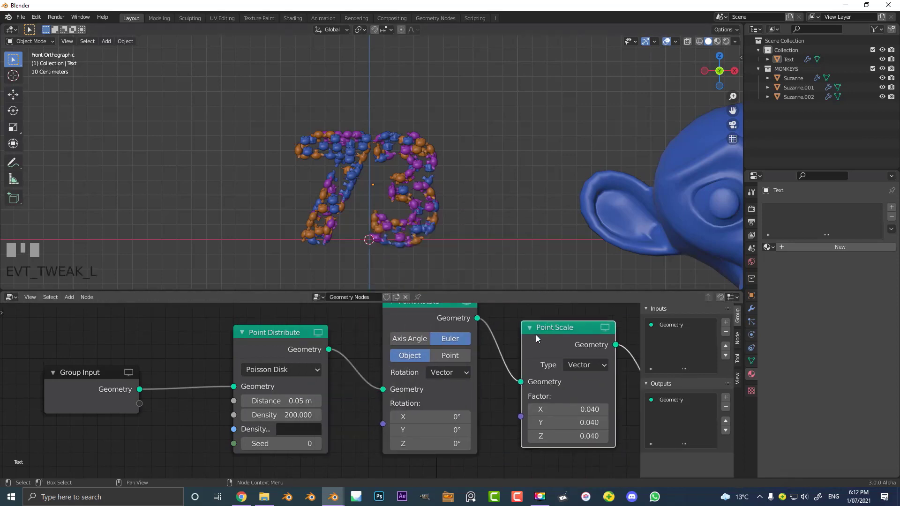
- Set the Point Rotate node's rotation to X 52.3°, Y 39.9° and Z 25.5°
{"action": "middle_click_drag", "start_coordinate": [468, 363], "coordinate": [448, 367]}
{"action": "scroll", "coordinate": [428, 355], "scroll_direction": "up", "scroll_amount": 1}
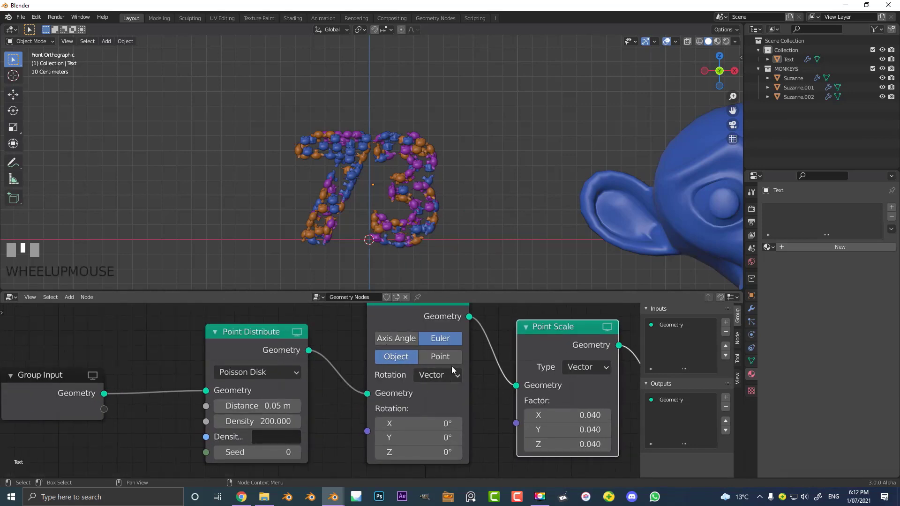
{"action": "scroll", "coordinate": [395, 190], "scroll_direction": "up", "scroll_amount": 3}
{"action": "scroll", "coordinate": [395, 191], "scroll_direction": "up", "scroll_amount": 2}
{"action": "scroll", "coordinate": [423, 226], "scroll_direction": "down", "scroll_amount": 2}
{"action": "middle_click_drag", "start_coordinate": [393, 284], "coordinate": [384, 242], "text": "shift"}
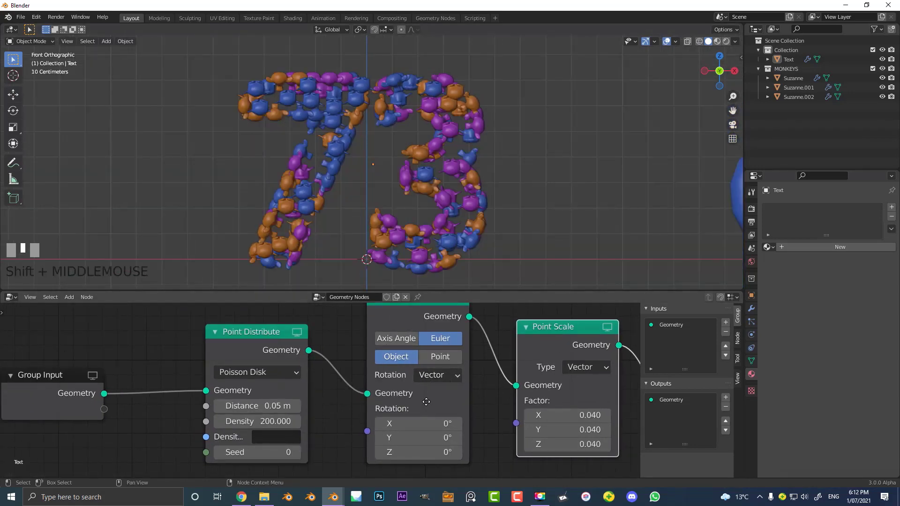
{"action": "middle_click_drag", "start_coordinate": [423, 398], "coordinate": [384, 386]}
{"action": "scroll", "coordinate": [385, 397], "scroll_direction": "up", "scroll_amount": 1}
{"action": "scroll", "coordinate": [385, 399], "scroll_direction": "up", "scroll_amount": 2}
{"action": "left_click_drag", "start_coordinate": [389, 415], "coordinate": [408, 452]}
{"action": "scroll", "coordinate": [391, 141], "scroll_direction": "up", "scroll_amount": 5}
{"action": "scroll", "coordinate": [391, 141], "scroll_direction": "down", "scroll_amount": 6}
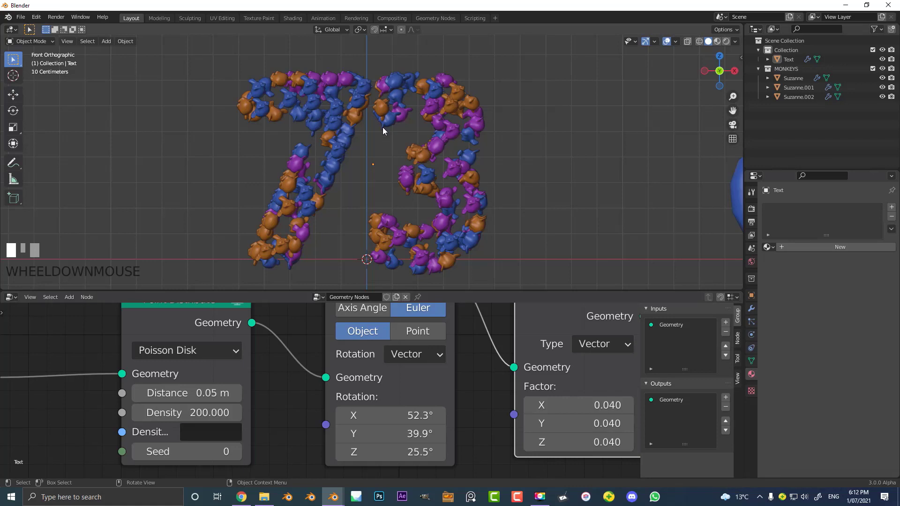
- Insert an Attribute Randomize node between the Point Rotate and Point Scale nodes
{"action": "scroll", "coordinate": [475, 321], "scroll_direction": "down", "scroll_amount": 2}
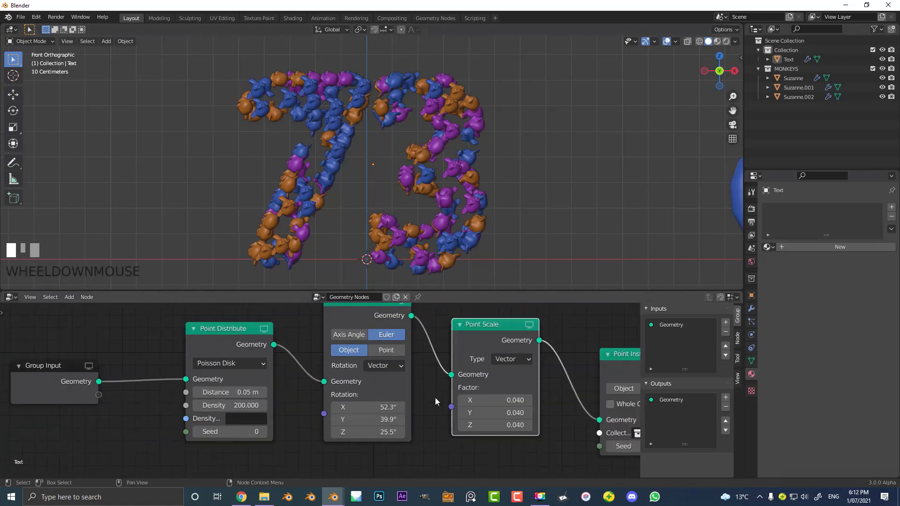
{"action": "middle_click_drag", "start_coordinate": [435, 398], "coordinate": [424, 427]}
{"action": "scroll", "coordinate": [439, 358], "scroll_direction": "down", "scroll_amount": 2}
{"action": "scroll", "coordinate": [403, 332], "scroll_direction": "up", "scroll_amount": 1}
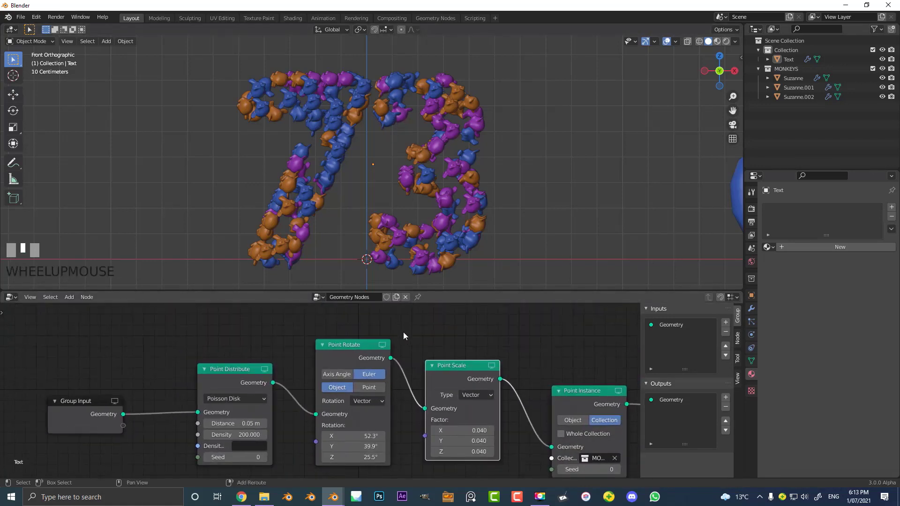
{"action": "key", "text": "shift+a"}
{"action": "left_click", "coordinate": [386, 332]}
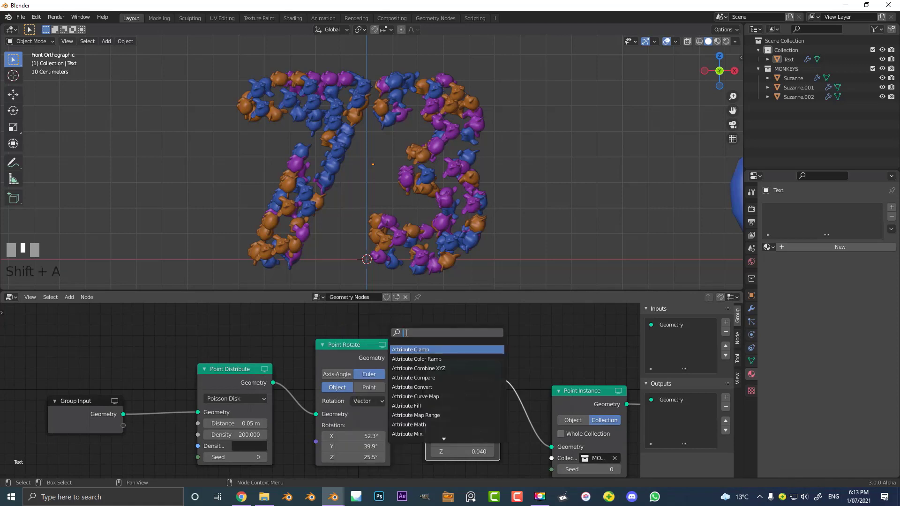
{"action": "type", "text": "ATTRIBUTE"}
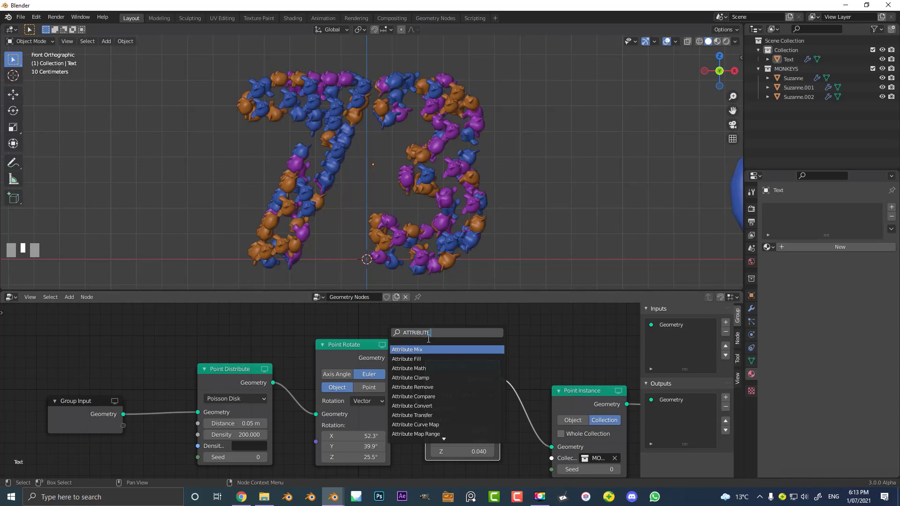
{"action": "type", "text": "R"}
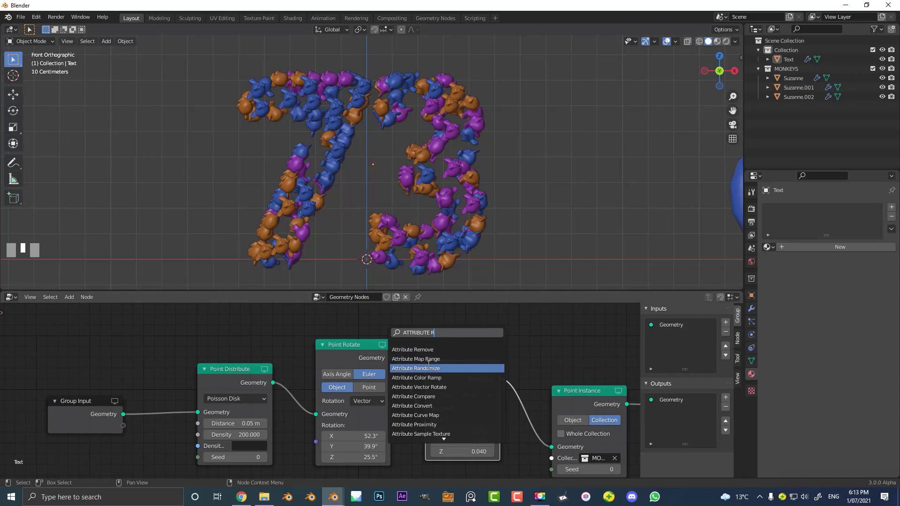
{"action": "left_click", "coordinate": [425, 370]}
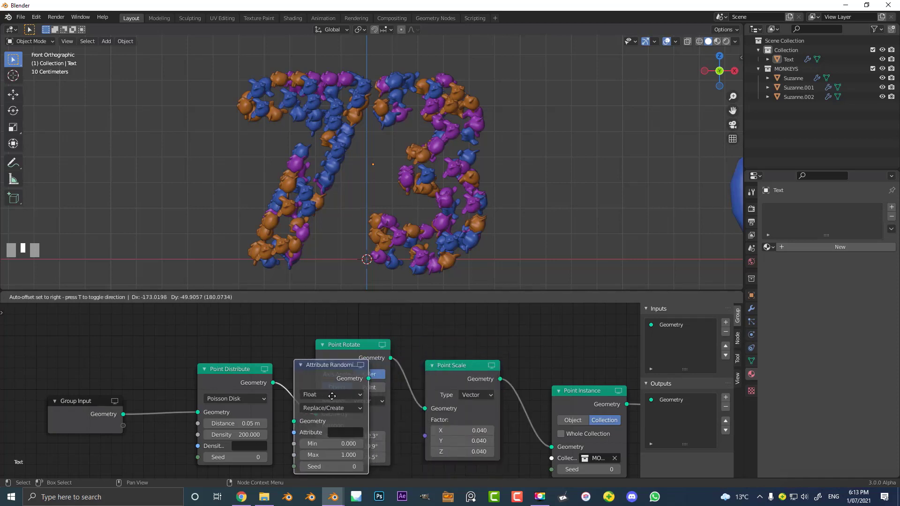
{"action": "left_click", "coordinate": [472, 378]}
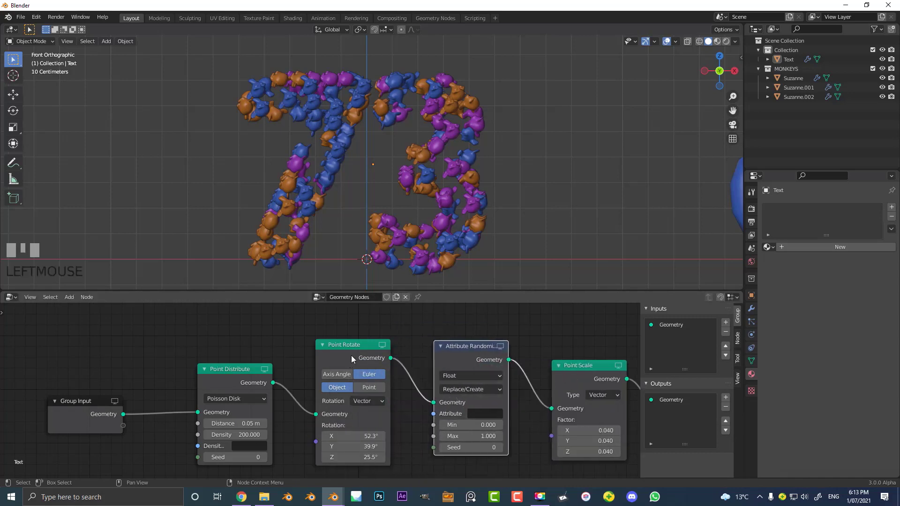
- Set the Attribute Randomize node's operation to Multiply and its attribute to rotation
{"action": "middle_click_drag", "start_coordinate": [483, 361], "coordinate": [442, 355]}
{"action": "scroll", "coordinate": [448, 361], "scroll_direction": "up", "scroll_amount": 3}
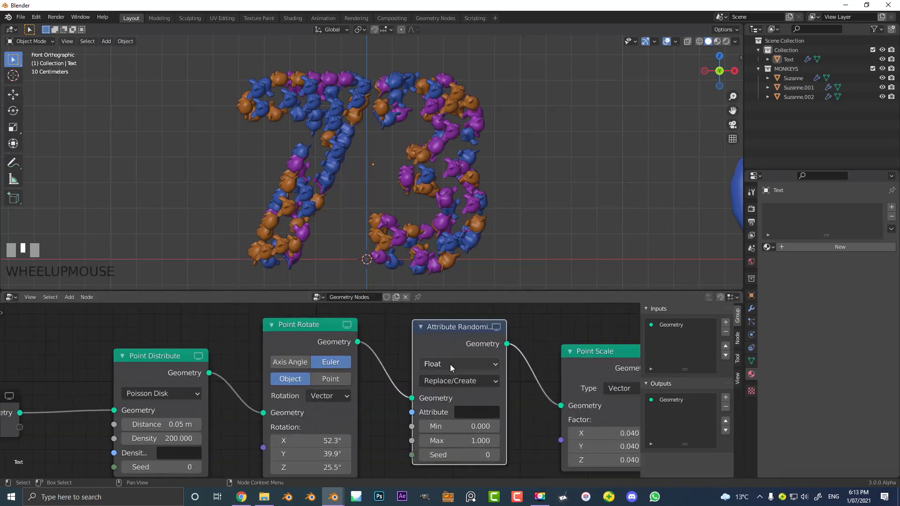
{"action": "left_click", "coordinate": [477, 359]}
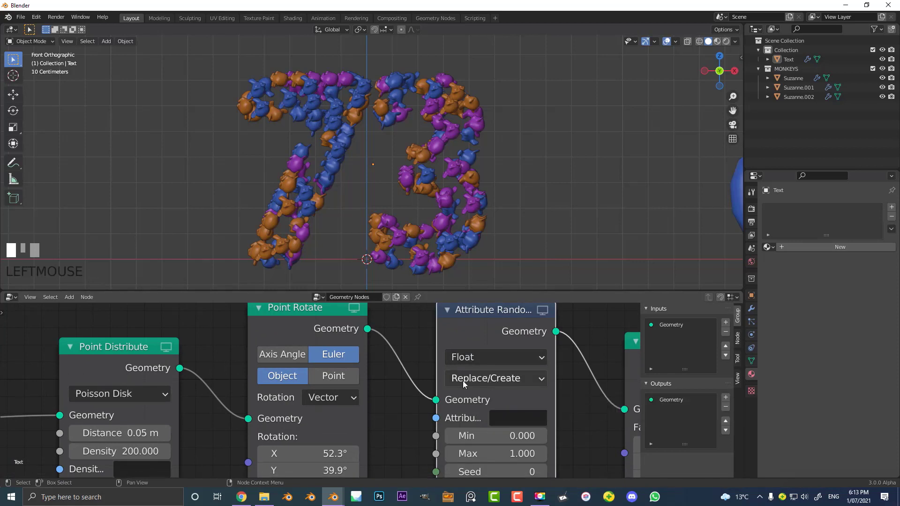
{"action": "left_click", "coordinate": [485, 379]}
{"action": "left_click", "coordinate": [491, 300]}
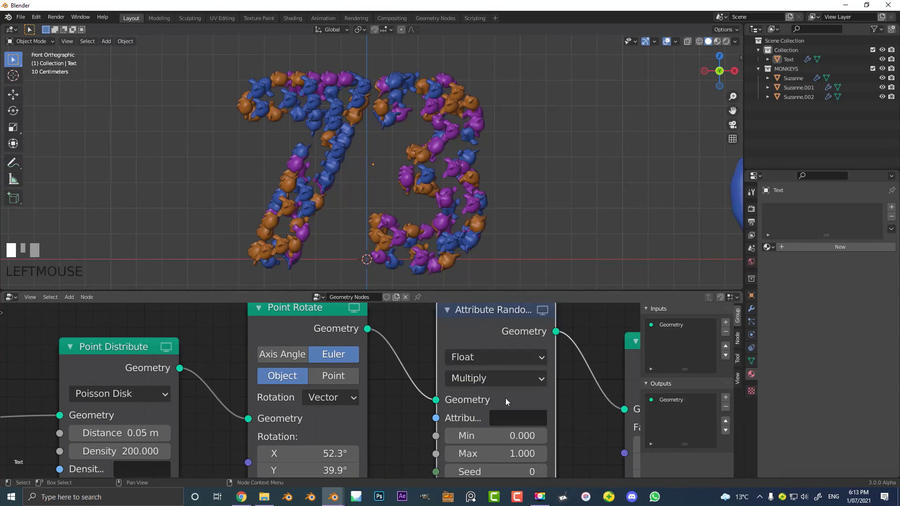
{"action": "middle_click_drag", "start_coordinate": [505, 398], "coordinate": [477, 375]}
{"action": "left_click", "coordinate": [478, 377]}
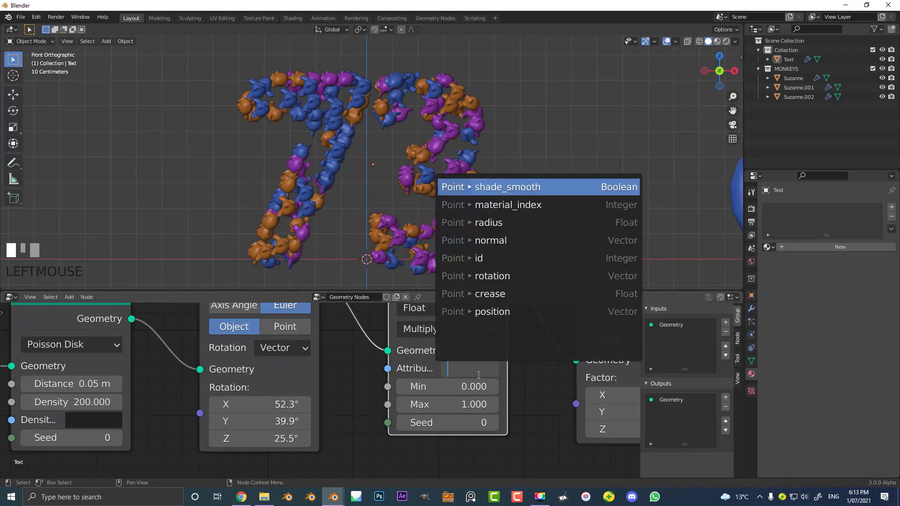
{"action": "left_click", "coordinate": [492, 277]}
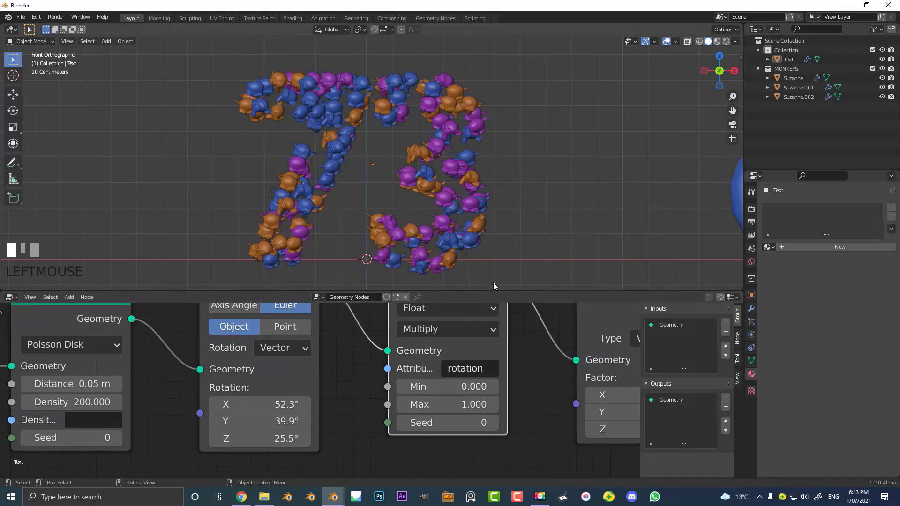
- Raise the Attribute Randomize node's Max value to 3.6 and check the rotation of the heads
{"action": "scroll", "coordinate": [415, 188], "scroll_direction": "up", "scroll_amount": 2}
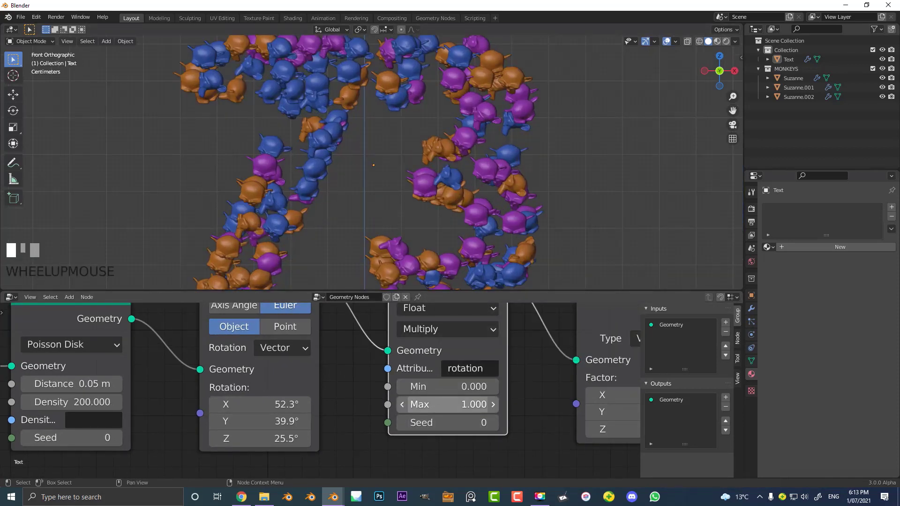
{"action": "left_click_drag", "start_coordinate": [448, 405], "coordinate": [503, 405]}
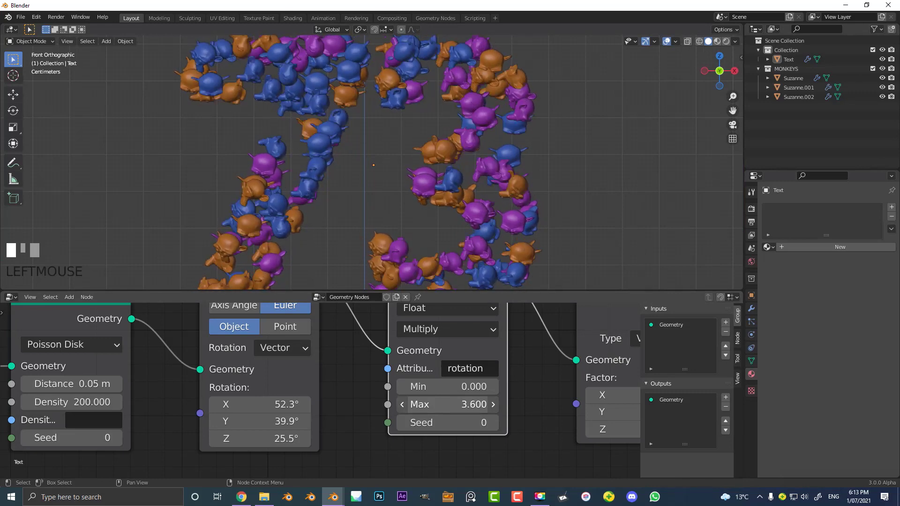
{"action": "scroll", "coordinate": [444, 179], "scroll_direction": "down", "scroll_amount": 4}
{"action": "scroll", "coordinate": [387, 167], "scroll_direction": "up", "scroll_amount": 2}
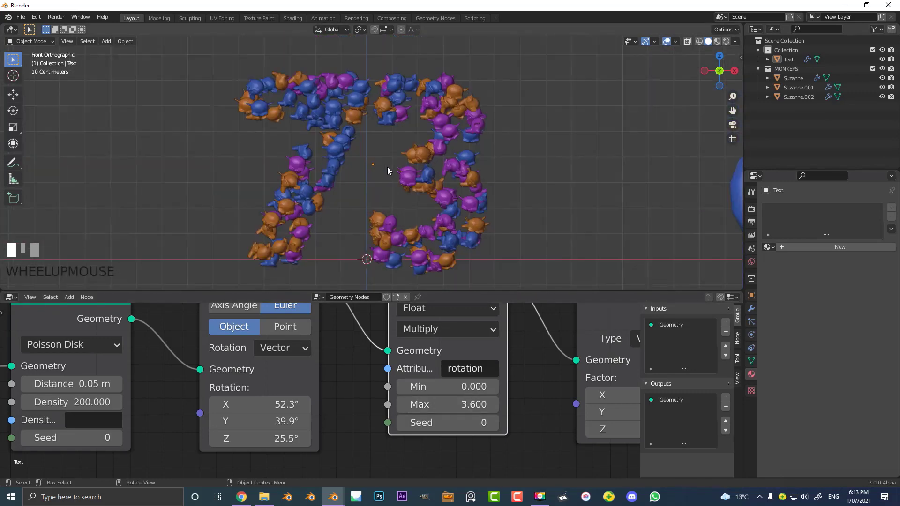
{"action": "scroll", "coordinate": [417, 403], "scroll_direction": "down", "scroll_amount": 4}
- Move the Attribute Randomize node slightly closer to Point Rotate and review the heads and the rotation values
{"action": "middle_click_drag", "start_coordinate": [416, 399], "coordinate": [443, 436]}
{"action": "scroll", "coordinate": [375, 366], "scroll_direction": "up", "scroll_amount": 2}
{"action": "scroll", "coordinate": [409, 287], "scroll_direction": "up", "scroll_amount": 3}
{"action": "left_click_drag", "start_coordinate": [457, 332], "coordinate": [443, 347]}
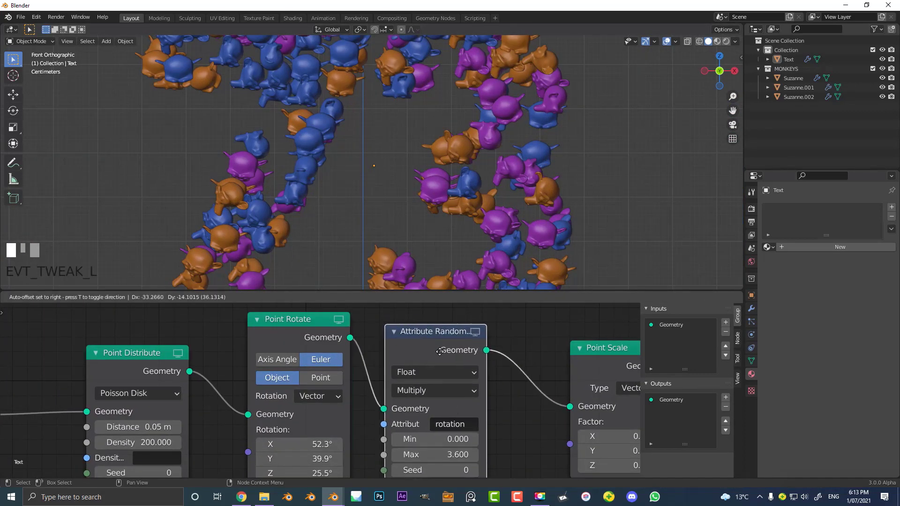
{"action": "scroll", "coordinate": [473, 188], "scroll_direction": "down", "scroll_amount": 2}
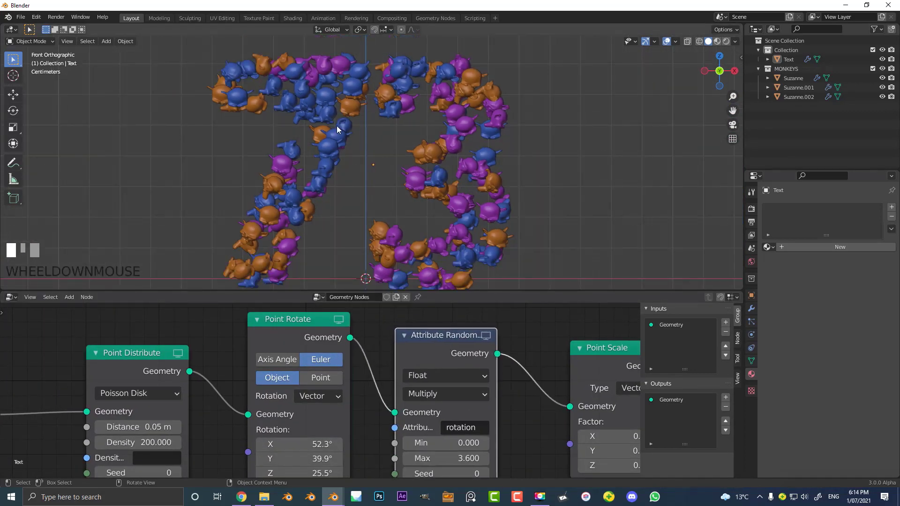
{"action": "middle_click_drag", "start_coordinate": [292, 403], "coordinate": [324, 400]}
{"action": "scroll", "coordinate": [400, 398], "scroll_direction": "up", "scroll_amount": 1}
{"action": "middle_click_drag", "start_coordinate": [400, 397], "coordinate": [442, 411]}
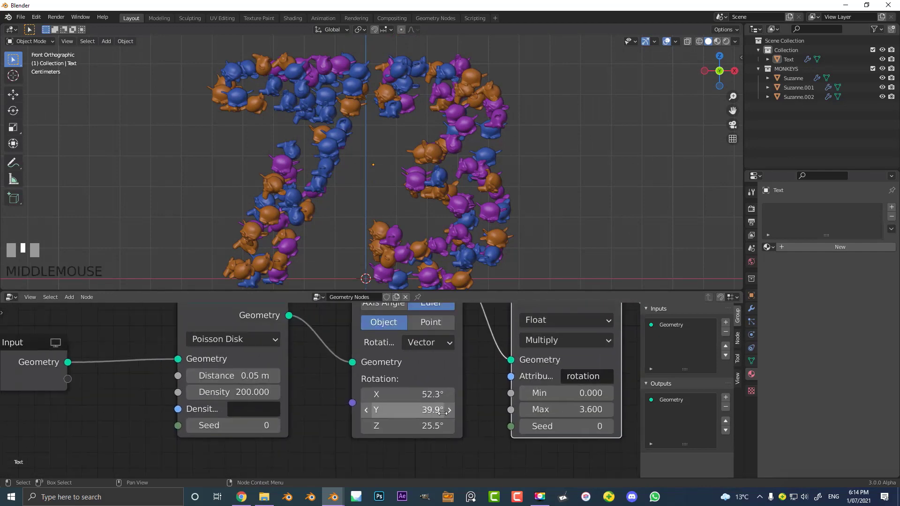
- Set the Point Distribute node's density to 300
{"action": "middle_click_drag", "start_coordinate": [268, 395], "coordinate": [189, 389]}
{"action": "middle_click_drag", "start_coordinate": [485, 423], "coordinate": [280, 401]}
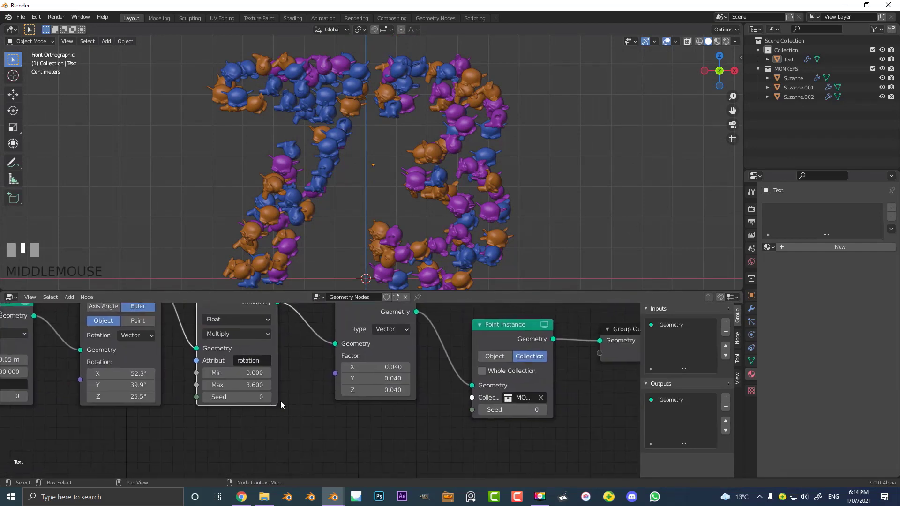
{"action": "scroll", "coordinate": [280, 401], "scroll_direction": "up", "scroll_amount": 2}
{"action": "middle_click_drag", "start_coordinate": [235, 438], "coordinate": [587, 473]}
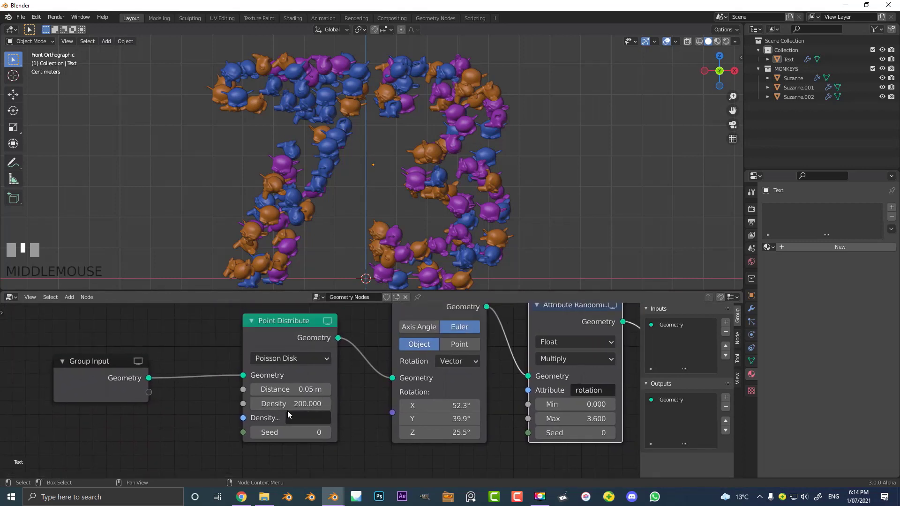
{"action": "scroll", "coordinate": [288, 410], "scroll_direction": "up", "scroll_amount": 3}
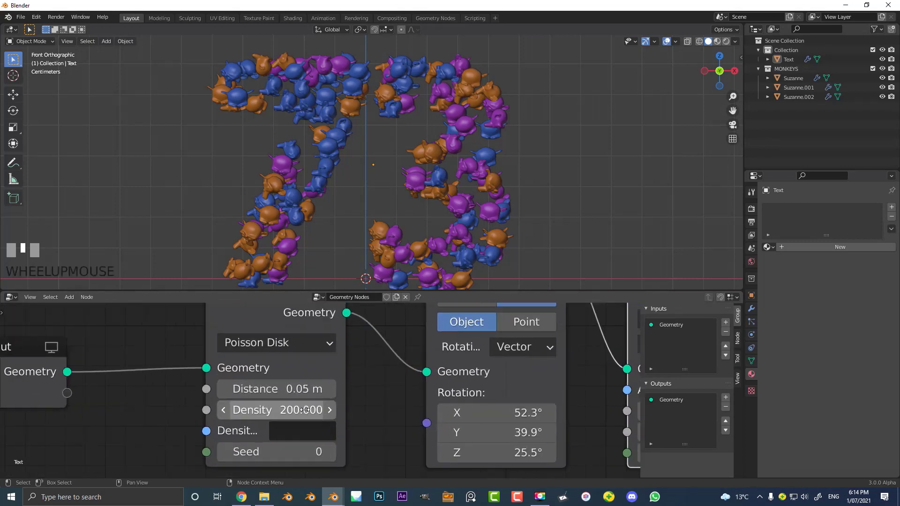
{"action": "left_click", "coordinate": [280, 409]}
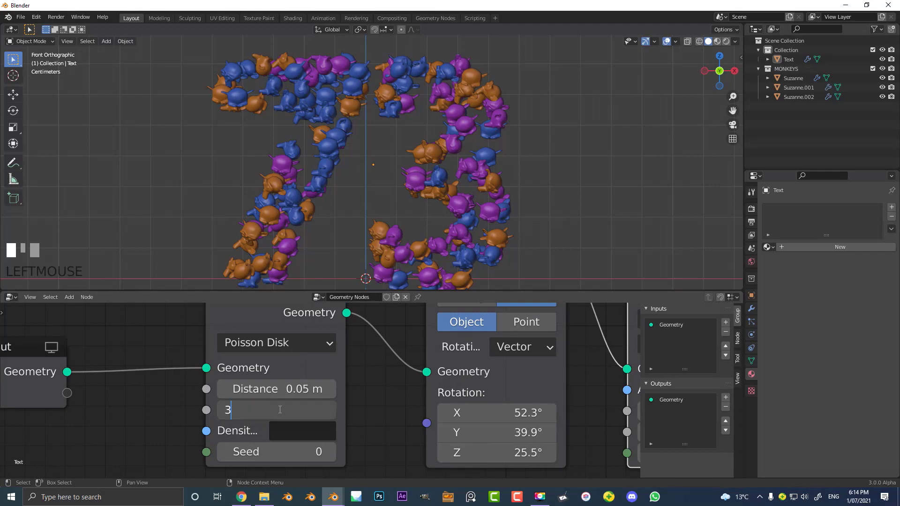
{"action": "key", "text": "Return"}
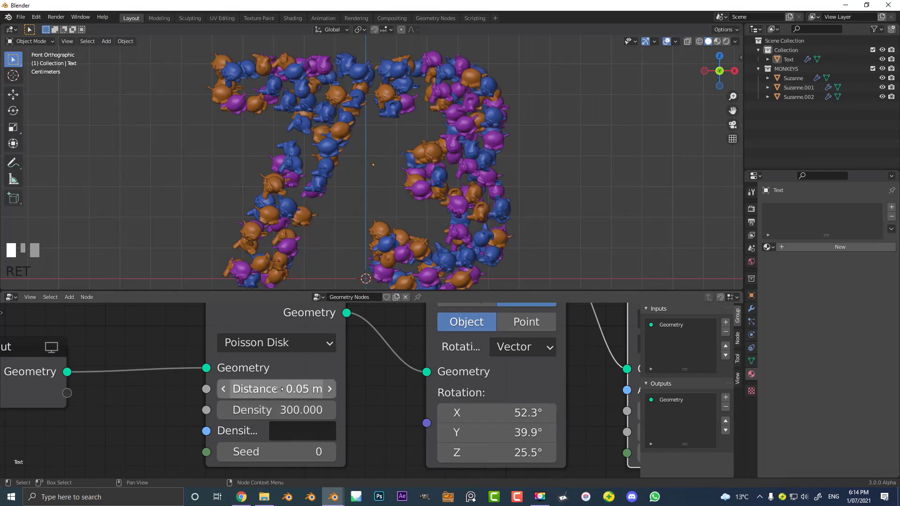
- Set the Point Distribute node's minimum distance to 0.03 m
{"action": "mouse_move", "coordinate": [275, 390]}
{"action": "left_mouse_down"}
{"action": "mouse_move", "coordinate": [300, 390]}
{"action": "mouse_move", "coordinate": [262, 389]}
{"action": "left_mouse_up"}
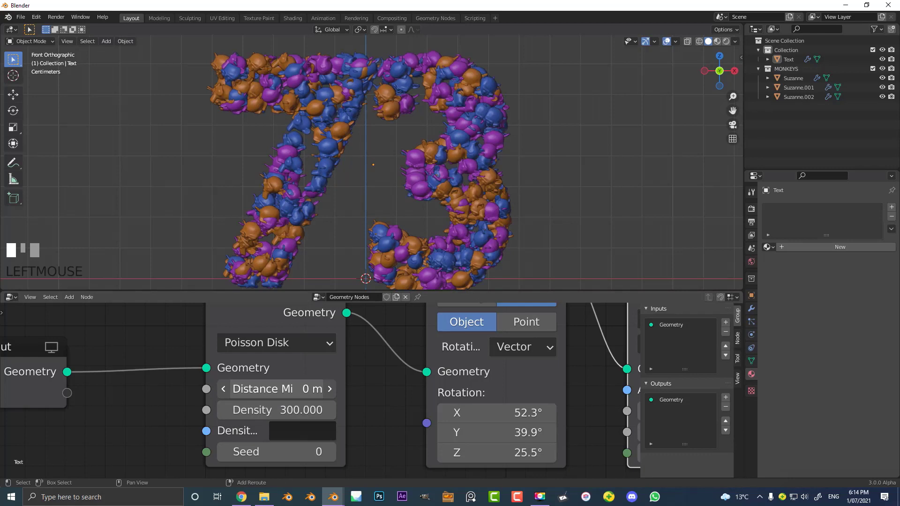
{"action": "left_click", "coordinate": [288, 389]}
{"action": "type", "text": ".0"}
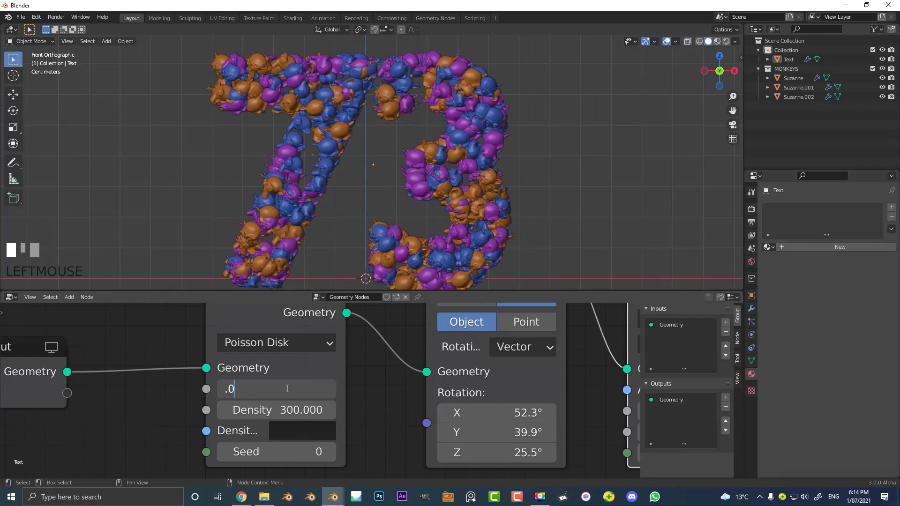
{"action": "type", "text": "03"}
{"action": "key", "text": "Return"}
{"action": "left_click", "coordinate": [277, 390]}
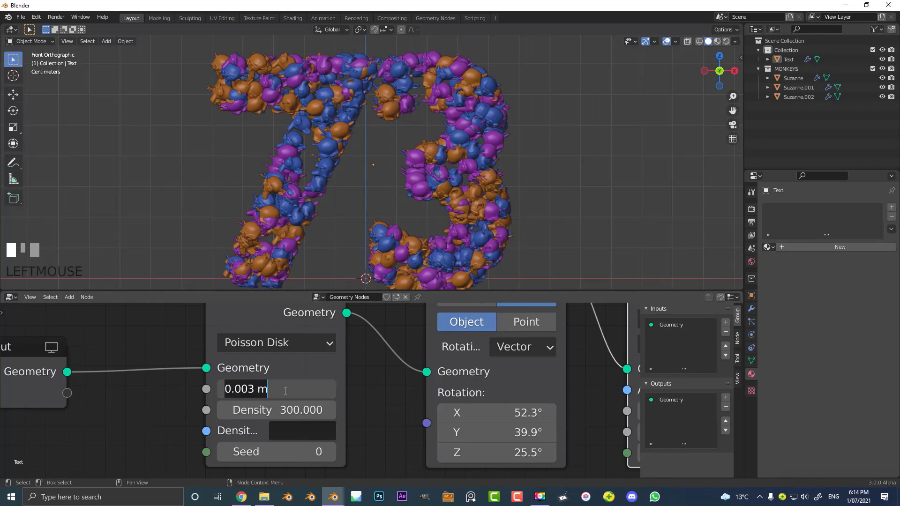
{"action": "type", "text": ".03"}
{"action": "key", "text": "Return"}
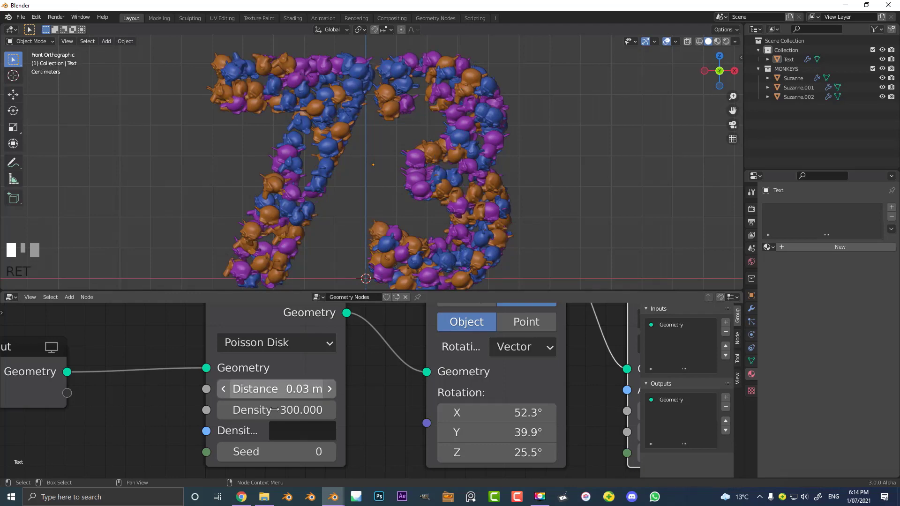
- Raise the 73 object about 0.07 m along the Z axis and exclude the MONKEYS collection from the view layer
{"action": "scroll", "coordinate": [374, 206], "scroll_direction": "up", "scroll_amount": 2}
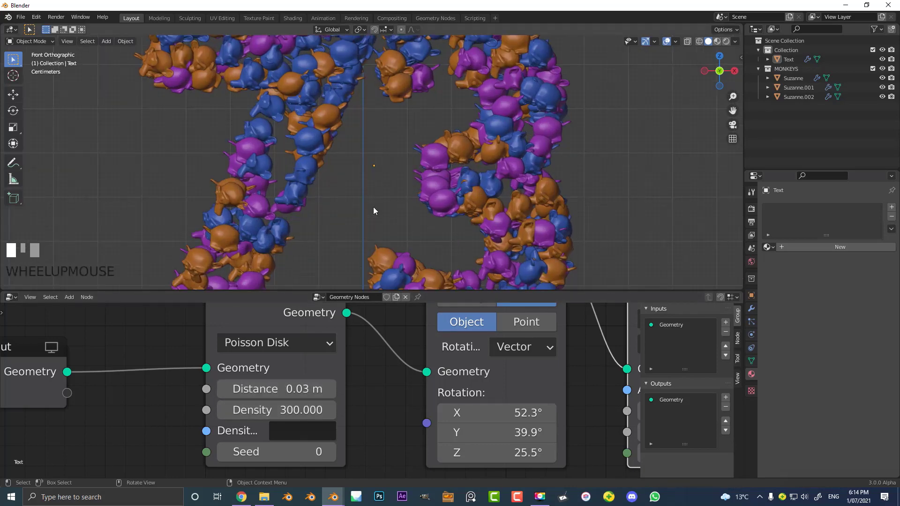
{"action": "scroll", "coordinate": [430, 145], "scroll_direction": "down", "scroll_amount": 3}
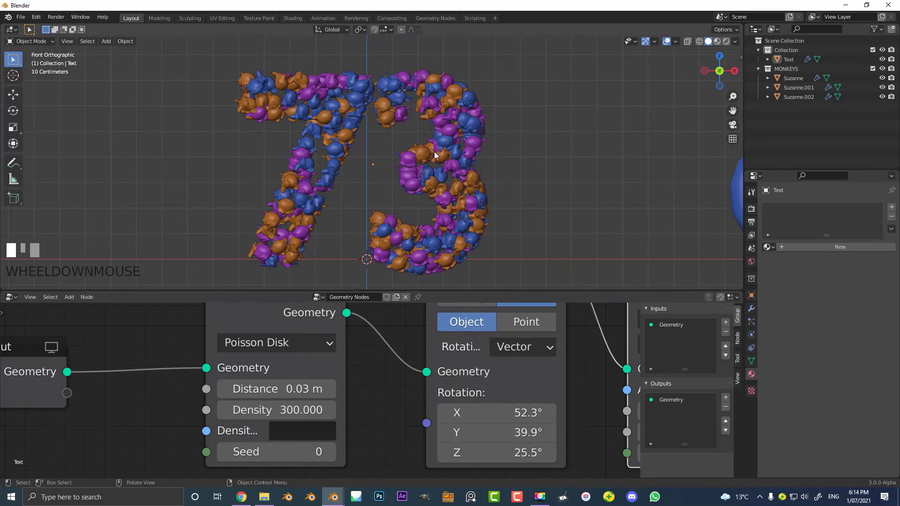
{"action": "middle_click_drag", "start_coordinate": [435, 155], "coordinate": [309, 147]}
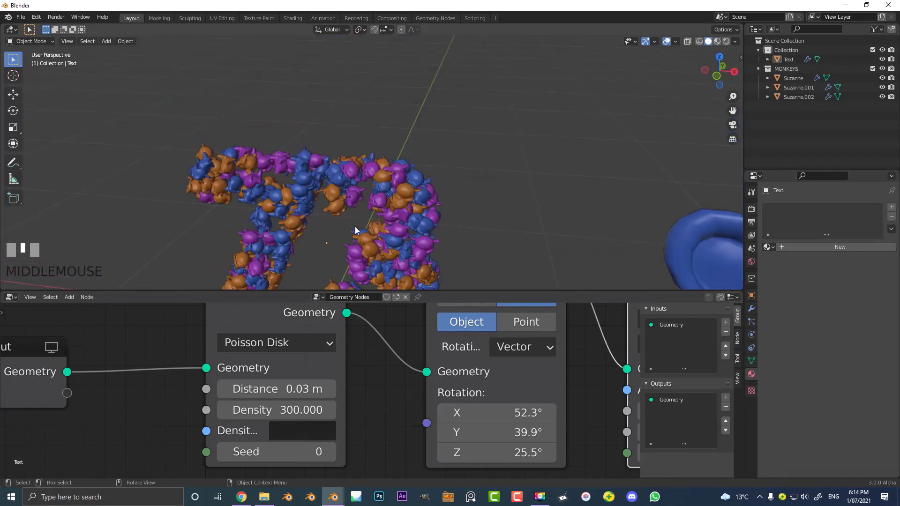
{"action": "key", "text": "KP_1"}
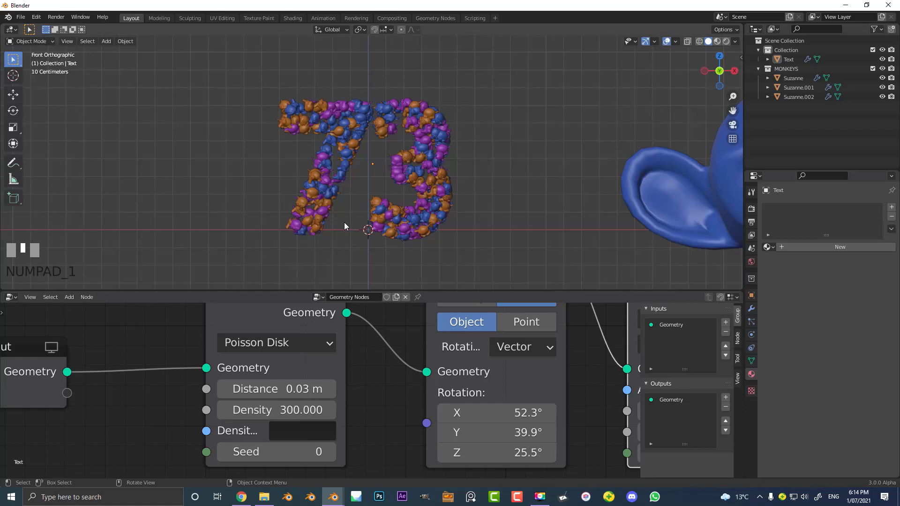
{"action": "left_click", "coordinate": [367, 181]}
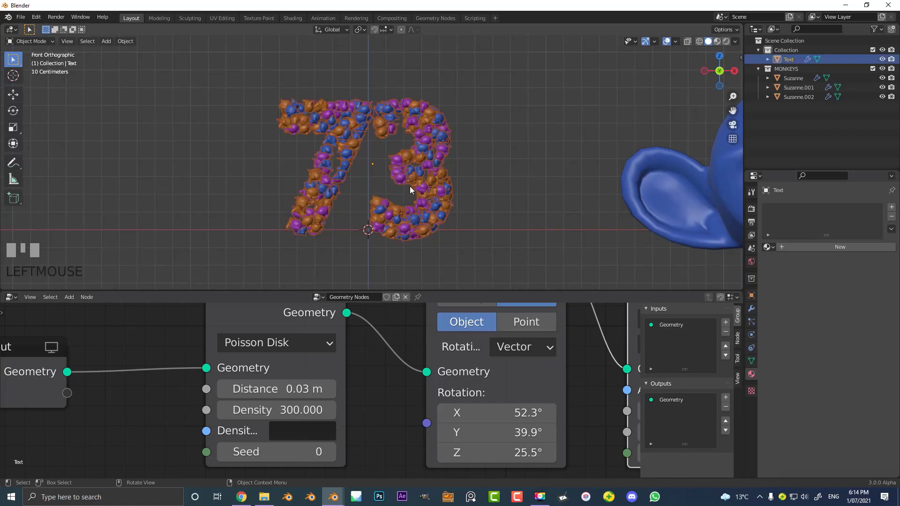
{"action": "key", "text": "g"}
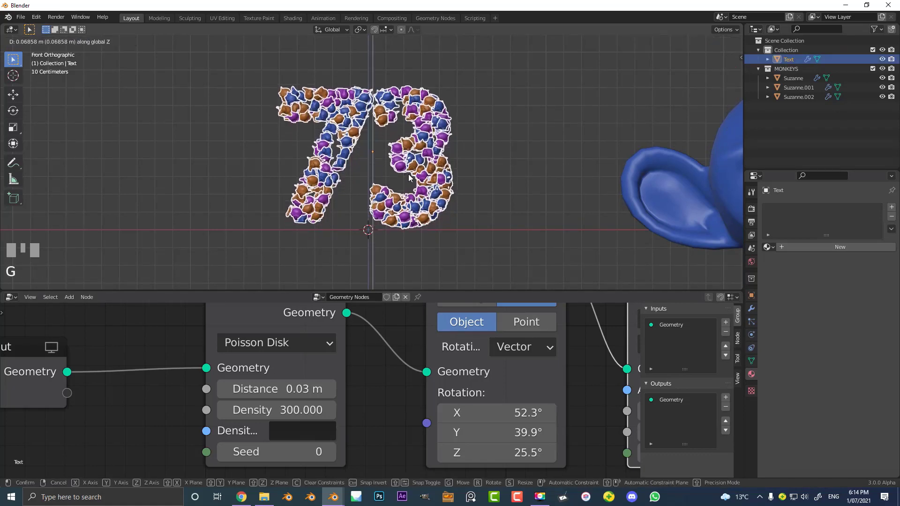
{"action": "left_click", "coordinate": [409, 174]}
{"action": "left_click", "coordinate": [872, 69]}
{"action": "scroll", "coordinate": [406, 142], "scroll_direction": "down", "scroll_amount": 3}
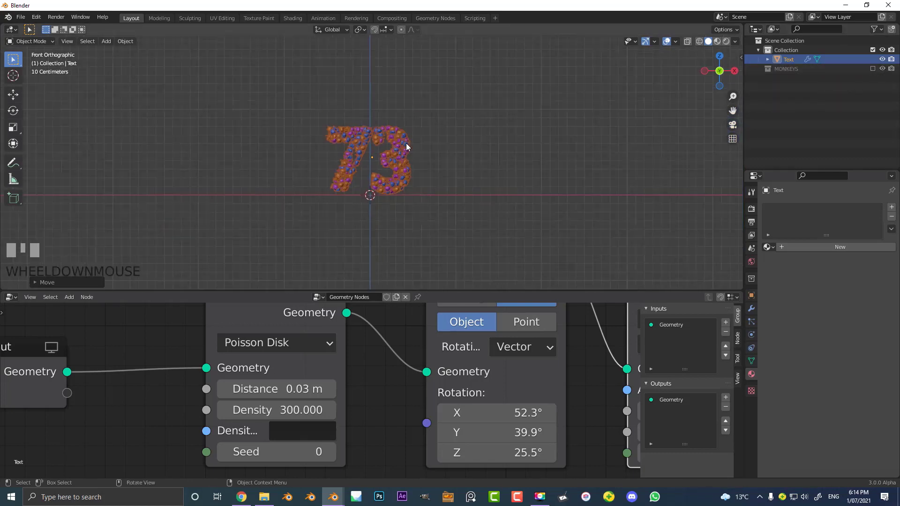
- Add a plane under the 73 and scale it along the X axis to about 2.8 times its width
{"action": "middle_click_drag", "start_coordinate": [406, 143], "coordinate": [348, 142]}
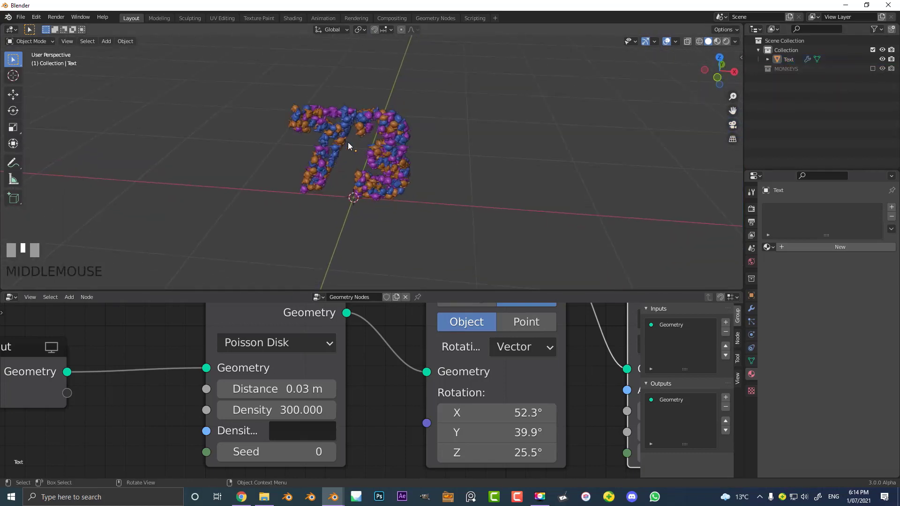
{"action": "key", "text": "shift+a"}
{"action": "left_click", "coordinate": [400, 139]}
{"action": "scroll", "coordinate": [403, 192], "scroll_direction": "down", "scroll_amount": 3}
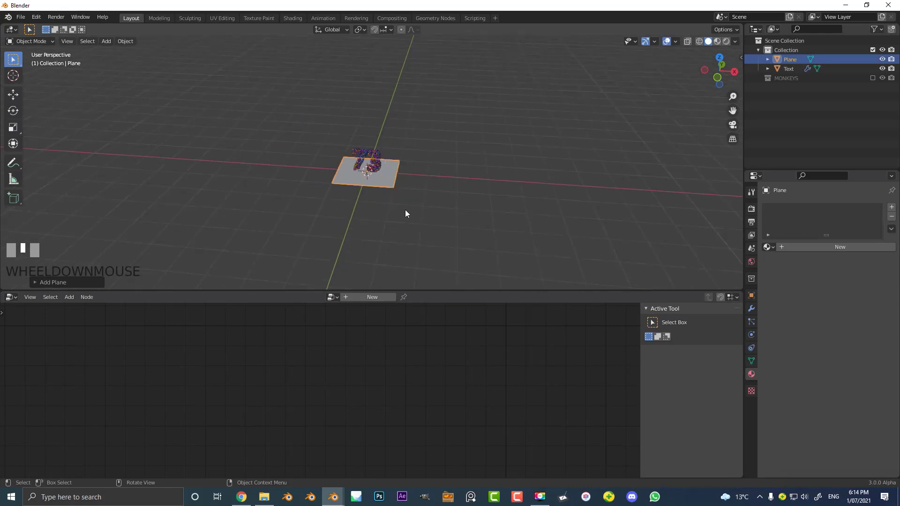
{"action": "key", "text": "s"}
{"action": "key", "text": "x"}
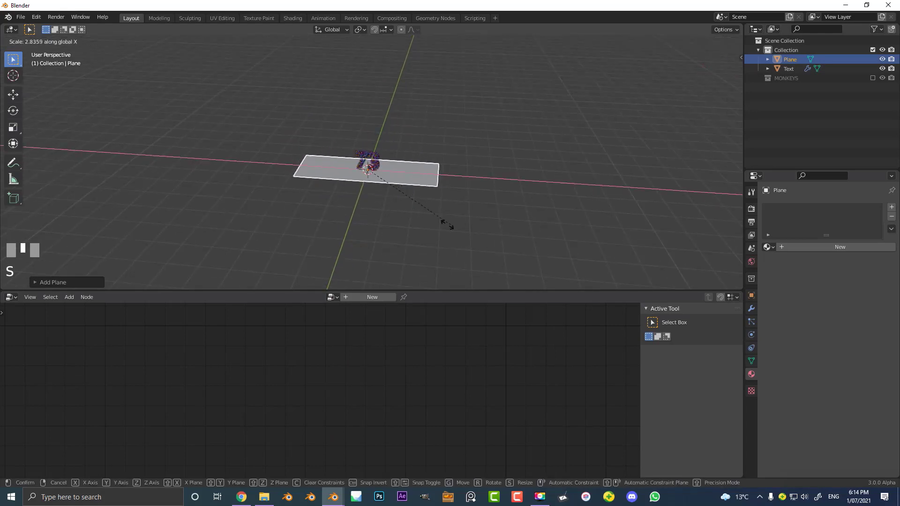
{"action": "left_click", "coordinate": [449, 207]}
- In edge editing of the plane, move its long edge behind the 73 farther back along the Y axis
{"action": "middle_click_drag", "start_coordinate": [449, 203], "coordinate": [361, 193]}
{"action": "scroll", "coordinate": [361, 193], "scroll_direction": "up", "scroll_amount": 4}
{"action": "key", "text": "Tab"}
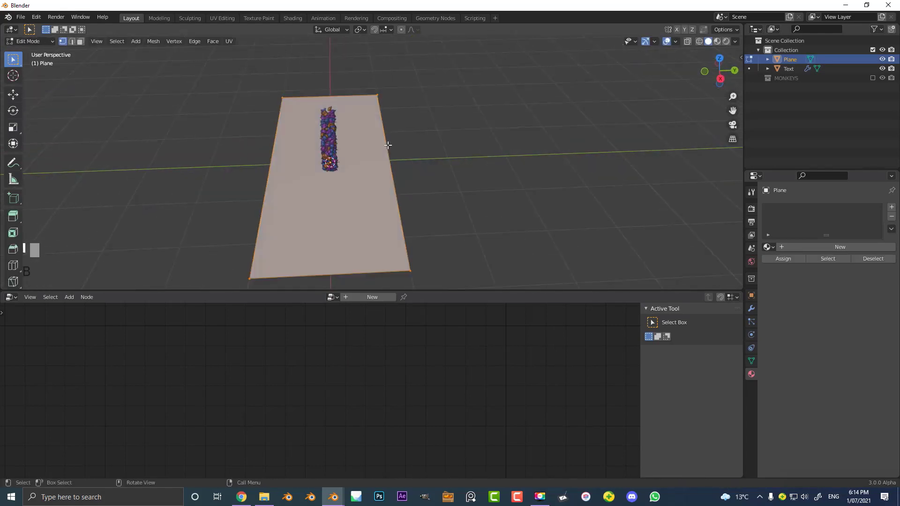
{"action": "left_click", "coordinate": [72, 42]}
{"action": "middle_click_drag", "start_coordinate": [349, 142], "coordinate": [370, 146]}
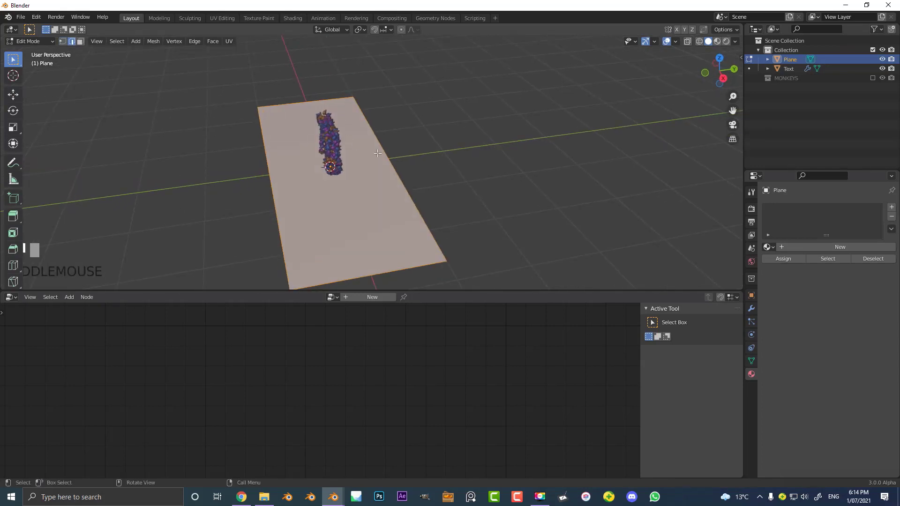
{"action": "left_click", "coordinate": [391, 150]}
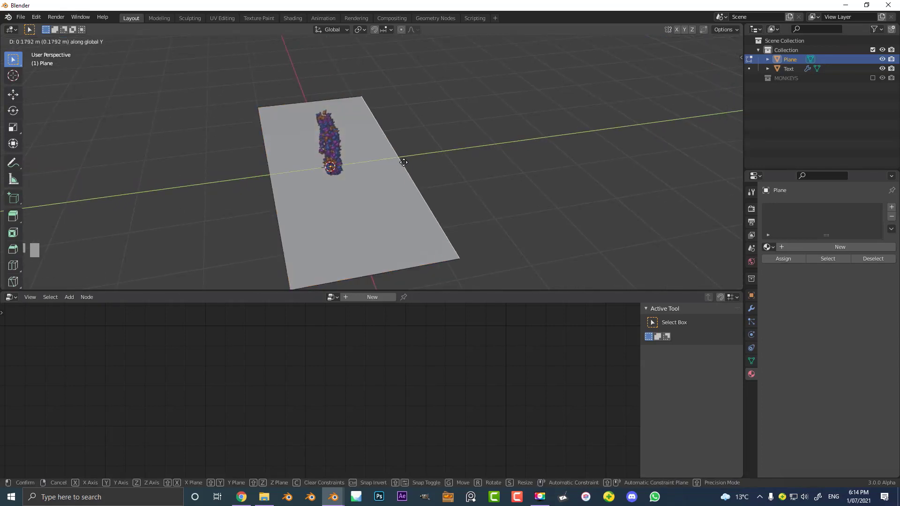
{"action": "left_click", "coordinate": [453, 159]}
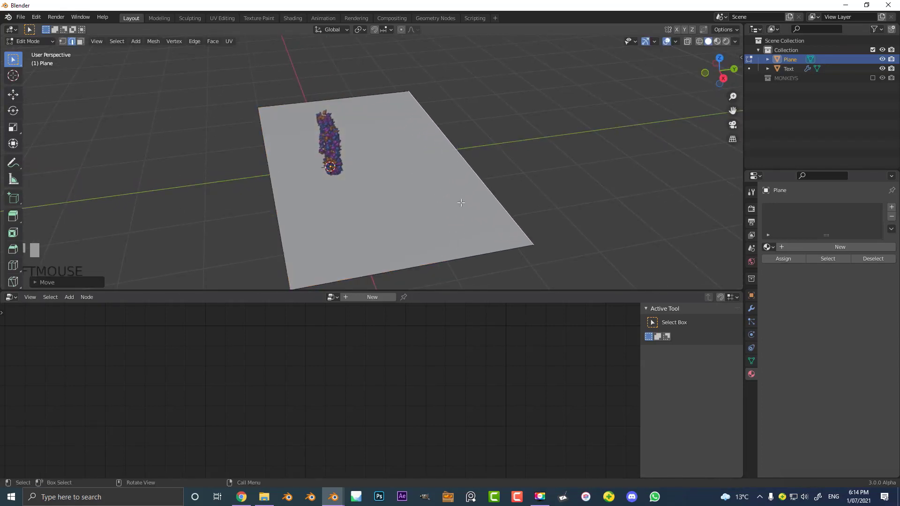
- Extrude the plane's back edge upward along Z, then move the new top edge backward along Y to form a slanted backdrop
{"action": "key", "text": "g"}
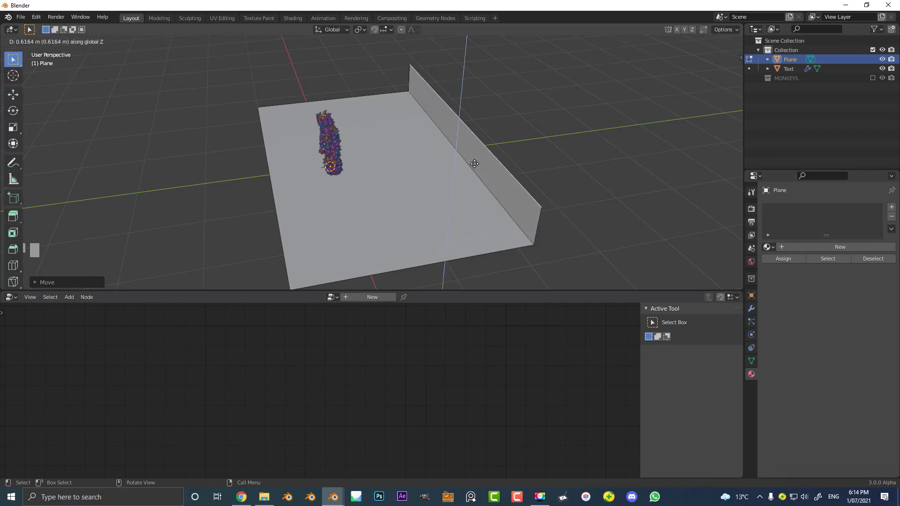
{"action": "left_click", "coordinate": [488, 86]}
{"action": "scroll", "coordinate": [459, 169], "scroll_direction": "down", "scroll_amount": 3}
{"action": "key", "text": "g"}
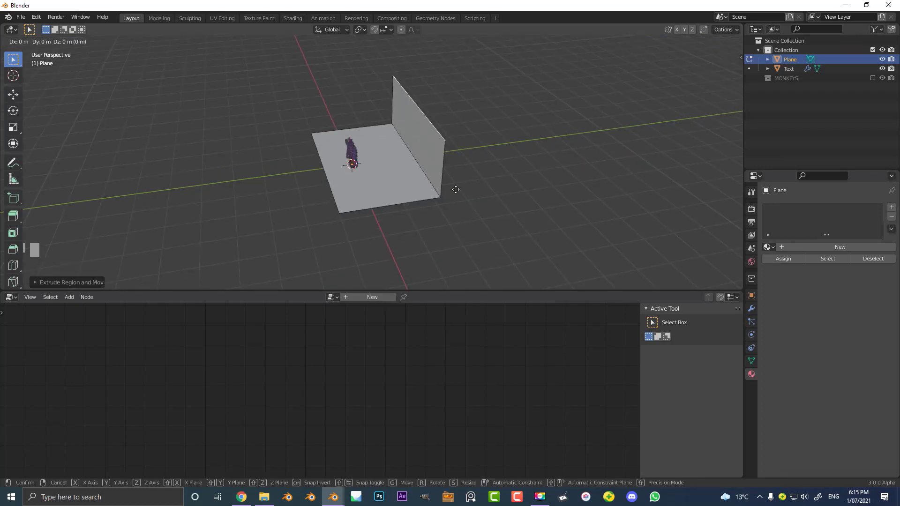
{"action": "key", "text": "y"}
{"action": "left_click", "coordinate": [509, 171]}
{"action": "scroll", "coordinate": [457, 184], "scroll_direction": "up", "scroll_amount": 2}
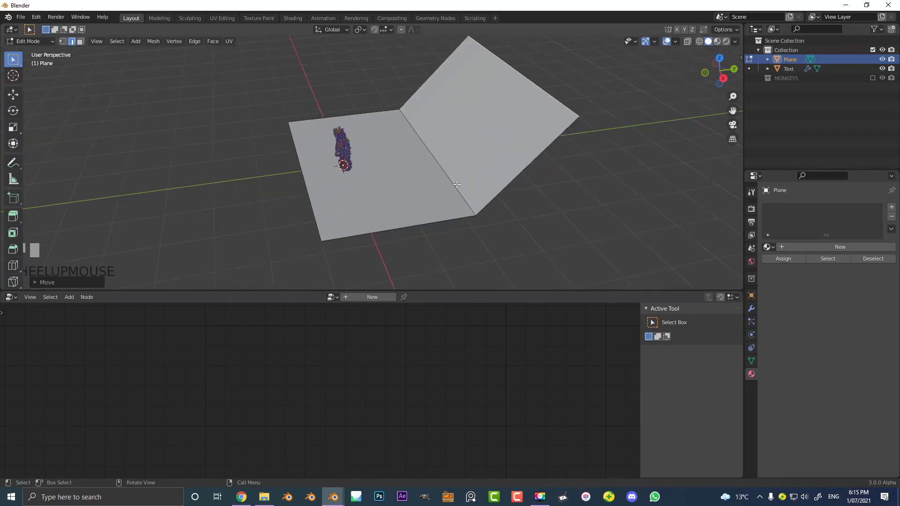
- Bevel the fold edge between floor and backdrop about 0.84 m wide with multiple segments for a rounded transition
{"action": "left_click", "coordinate": [431, 158]}
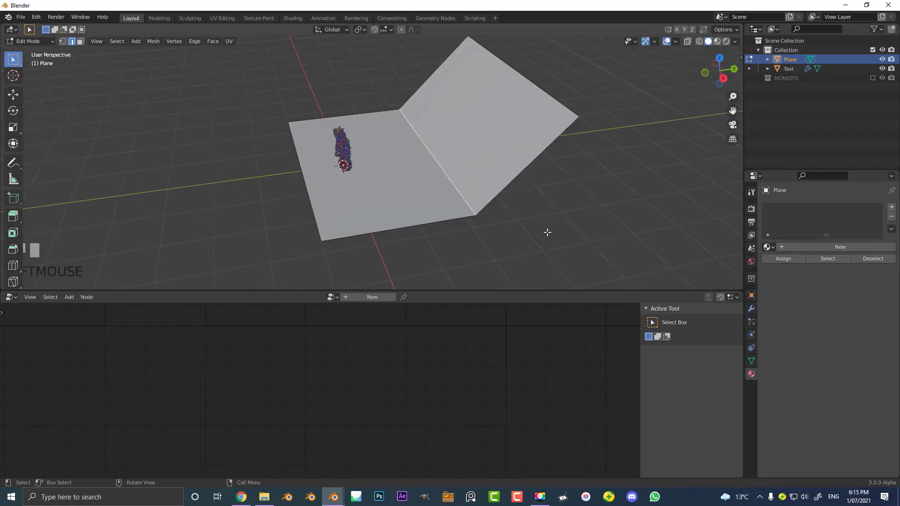
{"action": "key", "text": "ctrl+b"}
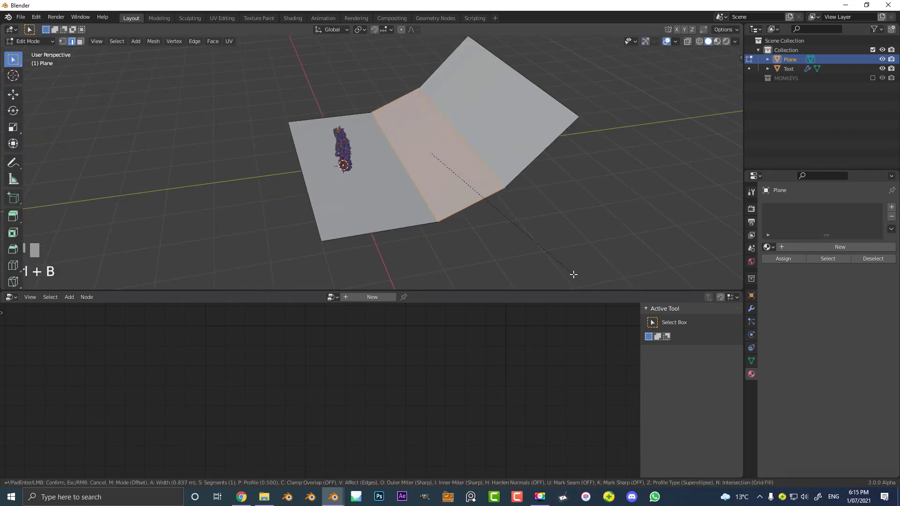
{"action": "scroll", "coordinate": [588, 289], "scroll_direction": "up", "scroll_amount": 1}
{"action": "scroll", "coordinate": [589, 281], "scroll_direction": "up", "scroll_amount": 2}
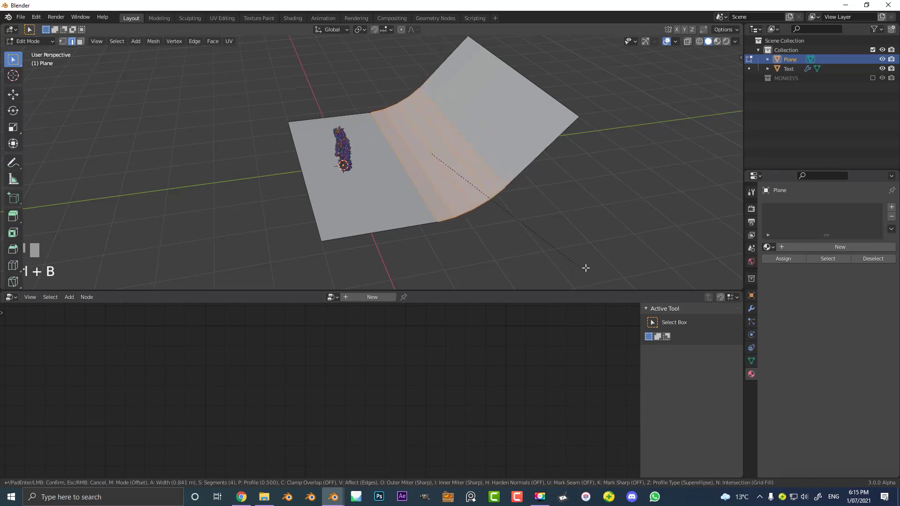
{"action": "left_click", "coordinate": [581, 267]}
- Return the backdrop plane to object editing and shade it smooth
{"action": "middle_click_drag", "start_coordinate": [586, 271], "coordinate": [468, 147]}
{"action": "key", "text": "Tab"}
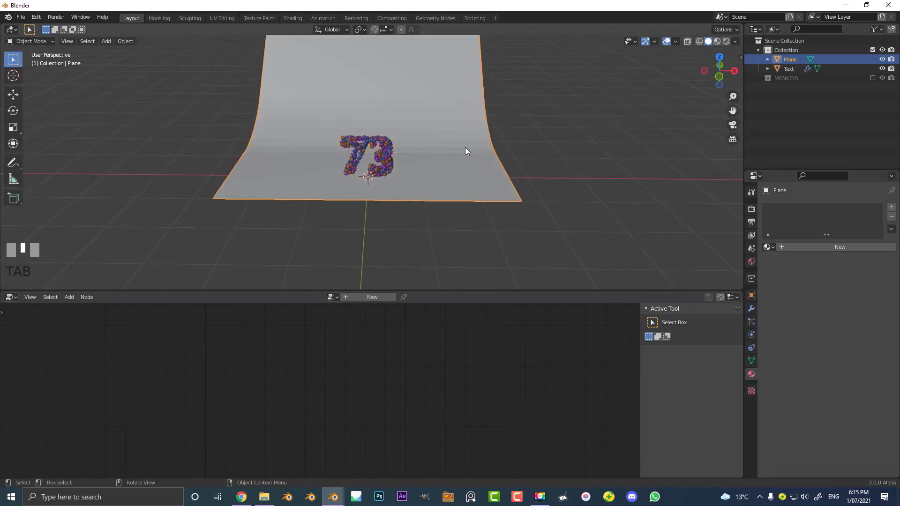
{"action": "left_click", "coordinate": [125, 42]}
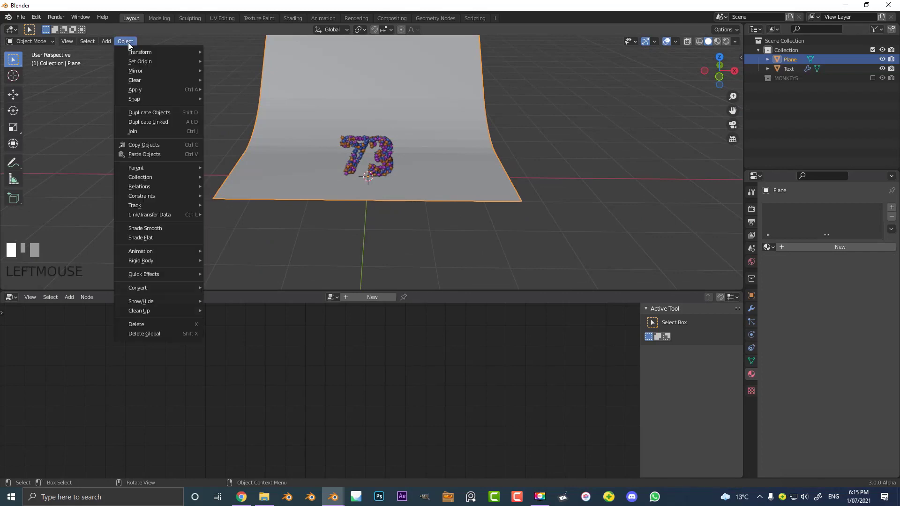
{"action": "left_click", "coordinate": [156, 228]}
- Add a camera and move it along the Y axis to in front of the 73, just beyond the floor's front edge
{"action": "key", "text": "KP_1"}
{"action": "scroll", "coordinate": [386, 141], "scroll_direction": "up", "scroll_amount": 3}
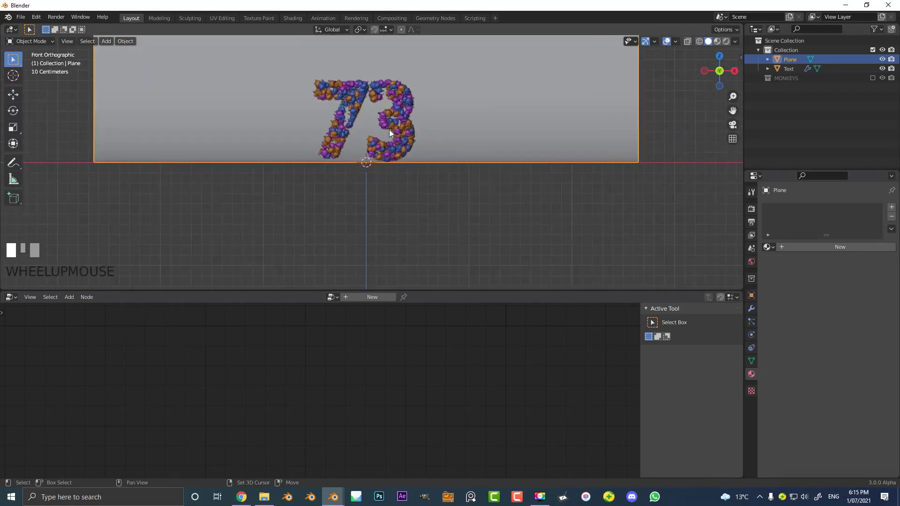
{"action": "scroll", "coordinate": [389, 129], "scroll_direction": "up", "scroll_amount": 4}
{"action": "middle_click_drag", "start_coordinate": [401, 204], "coordinate": [381, 144], "text": "shift"}
{"action": "scroll", "coordinate": [381, 145], "scroll_direction": "down", "scroll_amount": 2}
{"action": "key", "text": "shift+a"}
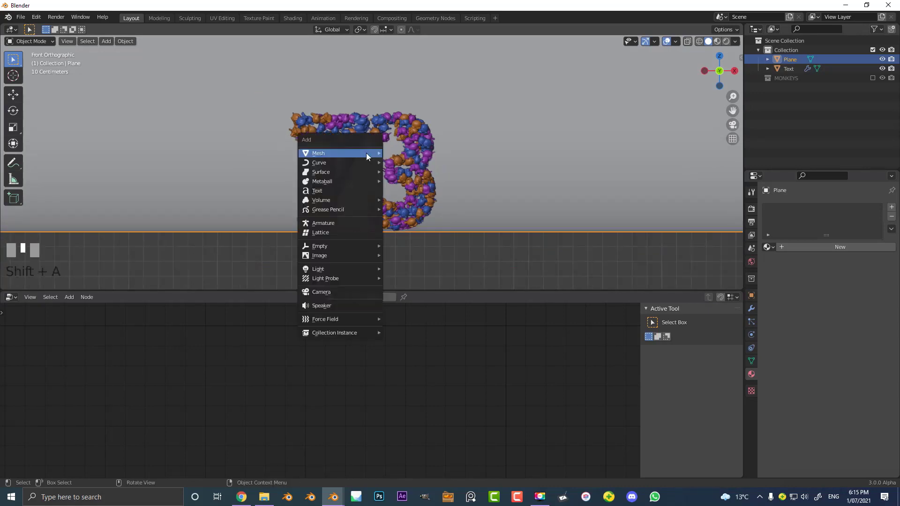
{"action": "left_click", "coordinate": [337, 294]}
{"action": "middle_click_drag", "start_coordinate": [337, 293], "coordinate": [386, 203]}
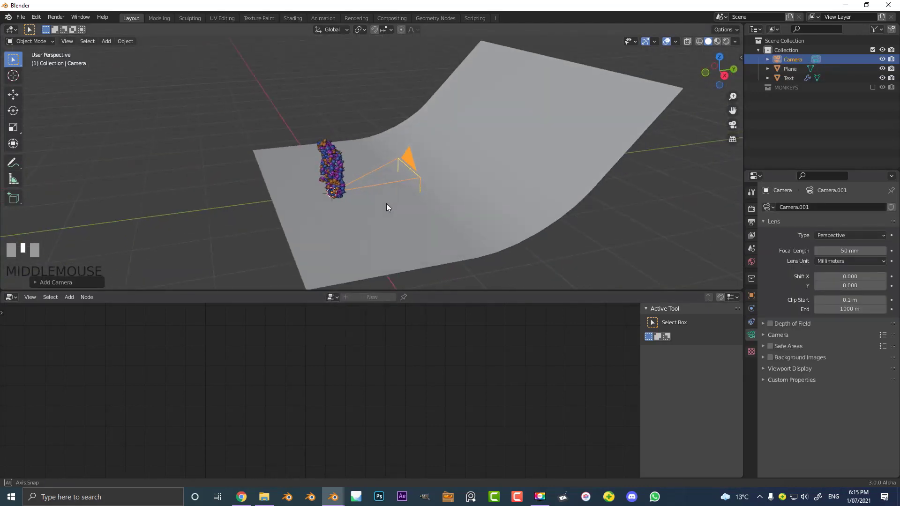
{"action": "key", "text": "g"}
{"action": "left_click", "coordinate": [249, 180]}
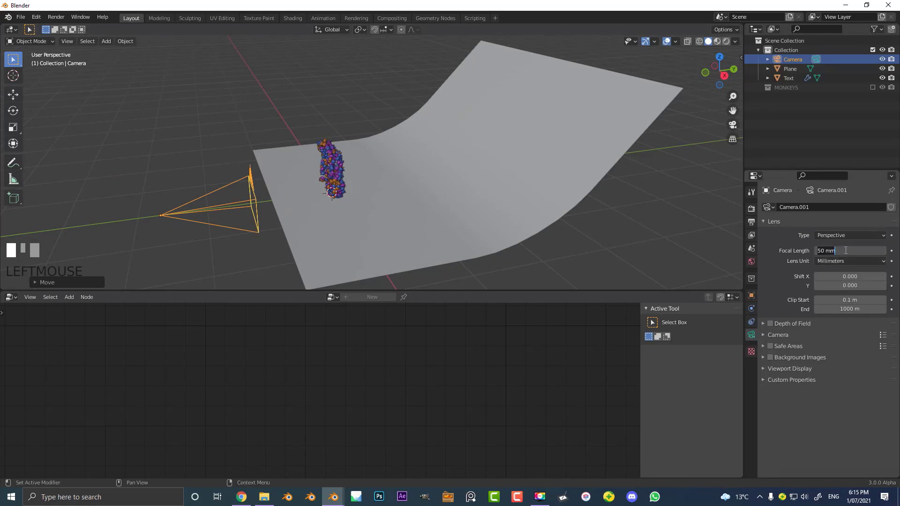
- Set the camera's focal length to 95 mm and raise the camera along Z towards the middle of the 73
{"action": "key", "text": "Return"}
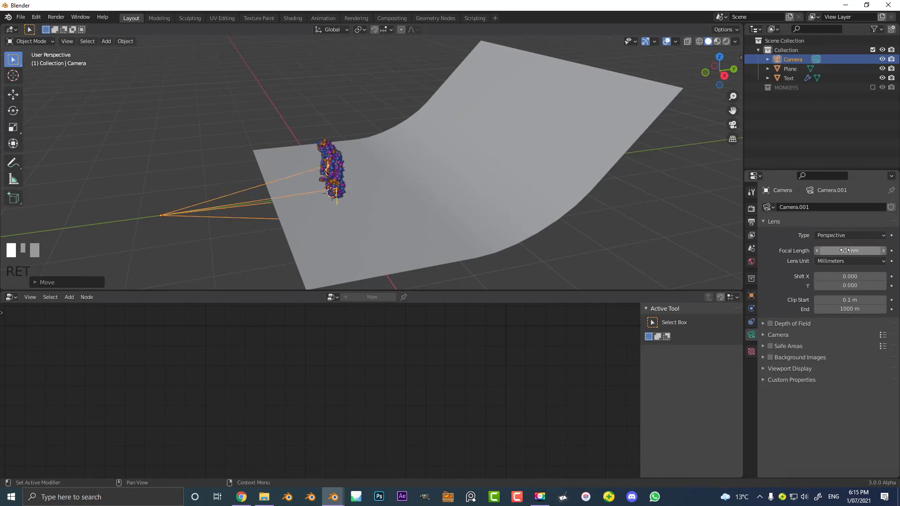
{"action": "middle_click_drag", "start_coordinate": [571, 187], "coordinate": [404, 186]}
{"action": "key", "text": "g"}
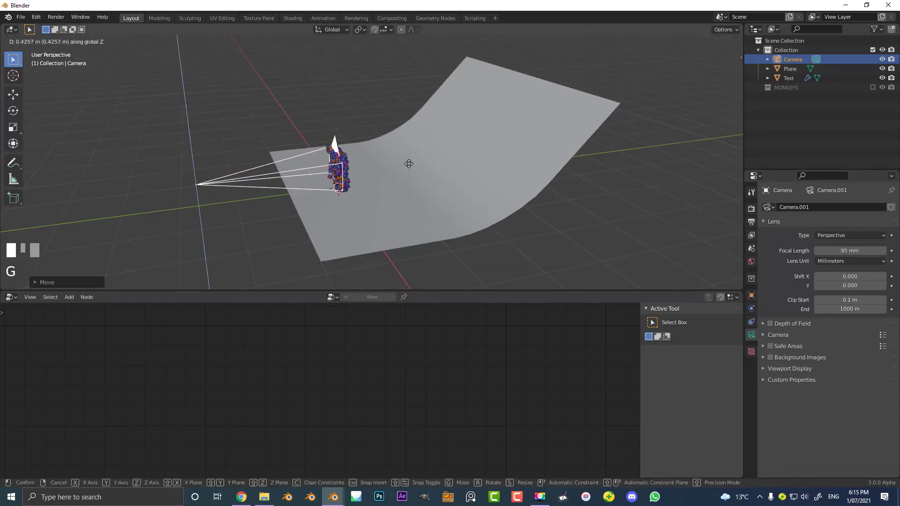
{"action": "left_click", "coordinate": [273, 152]}
- Look through the camera and move it slightly forward along its local Z axis so the 73 fills more of the frame
{"action": "key", "text": "KP_0"}
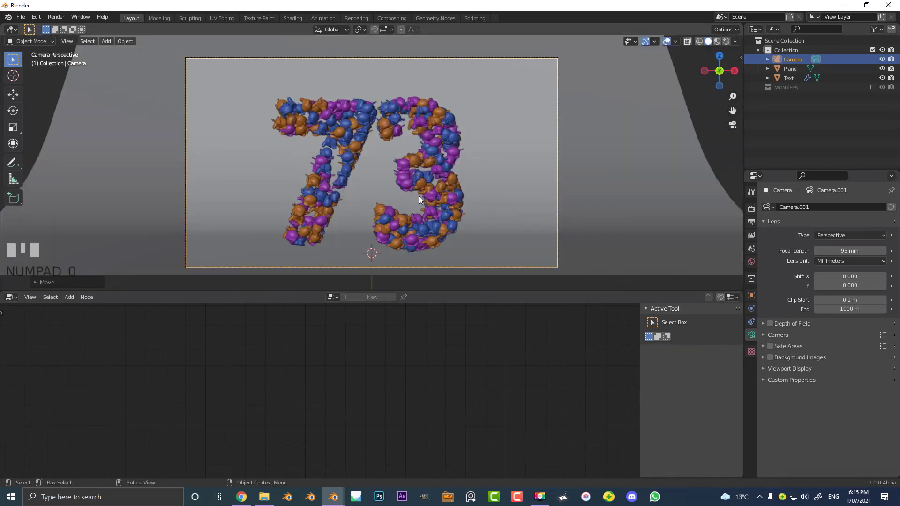
{"action": "key", "text": "g"}
{"action": "key", "text": "z"}
{"action": "key", "text": "z"}
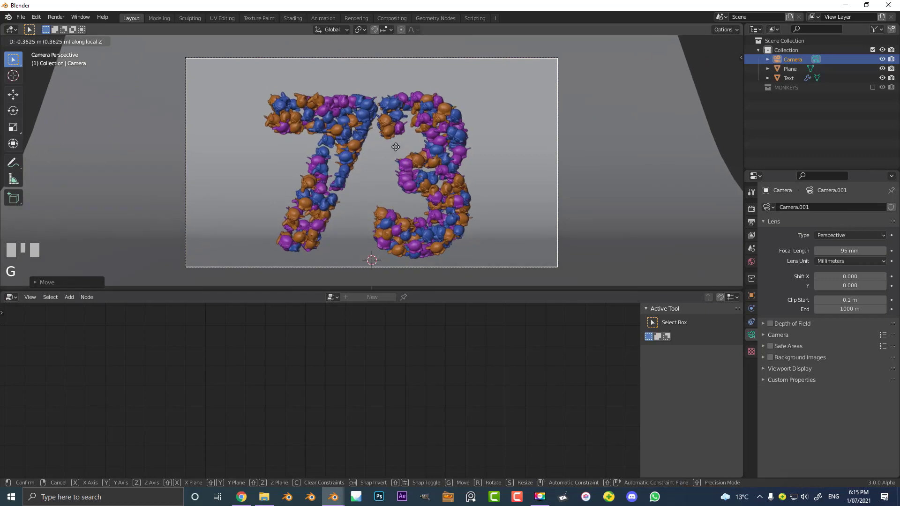
{"action": "left_click", "coordinate": [395, 139]}
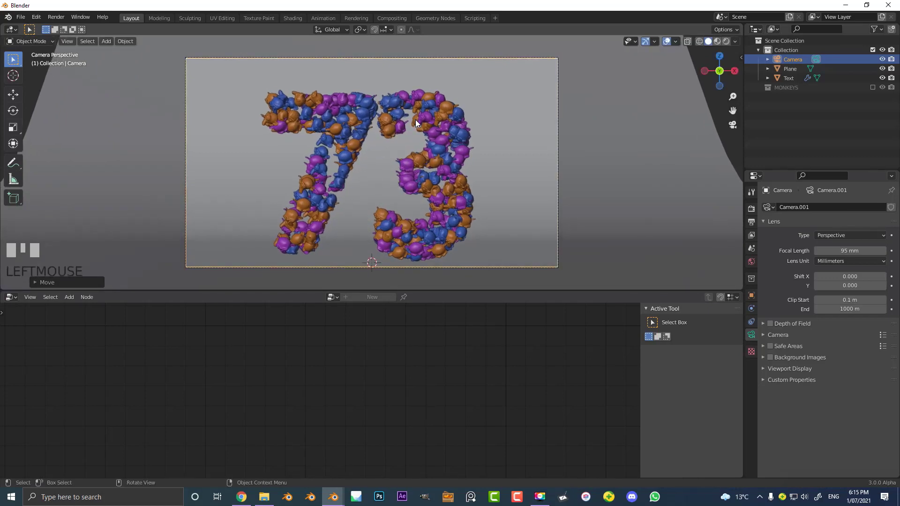
- Add an area light and move it up along Z to above the 73
{"action": "scroll", "coordinate": [483, 151], "scroll_direction": "down", "scroll_amount": 3}
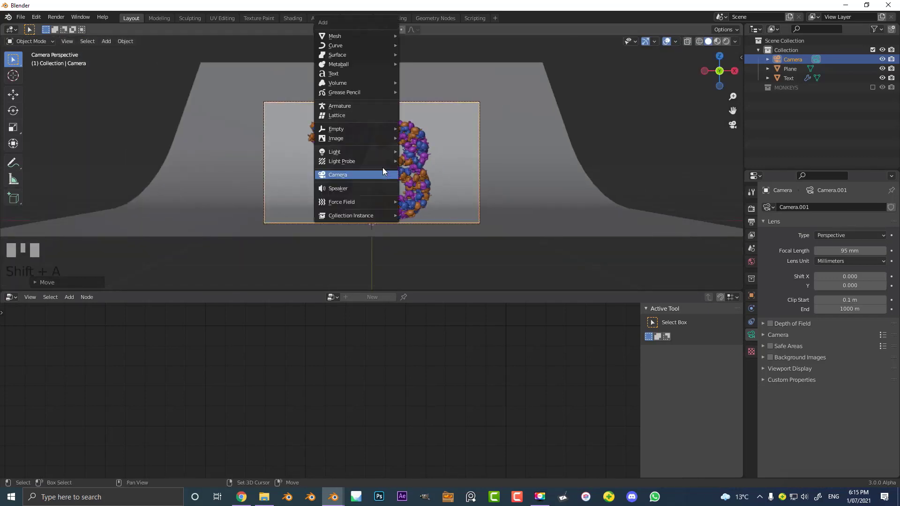
{"action": "key", "text": "shift+a"}
{"action": "mouse_move", "coordinate": [370, 152]}
{"action": "left_click", "coordinate": [428, 180]}
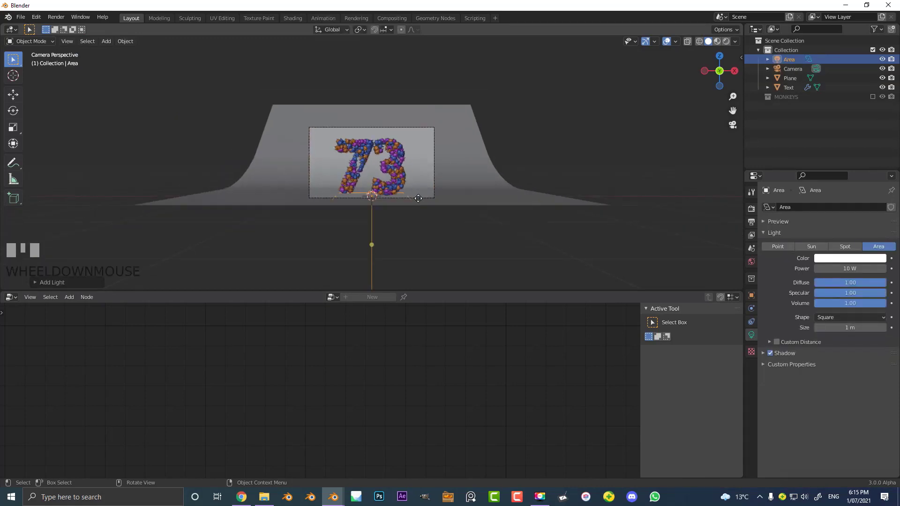
{"action": "key", "text": "g"}
{"action": "key", "text": "z"}
{"action": "left_click", "coordinate": [422, 119]}
- Set the area light's power to 120 W and its size to 1.46 m
{"action": "middle_click_drag", "start_coordinate": [429, 120], "coordinate": [389, 138]}
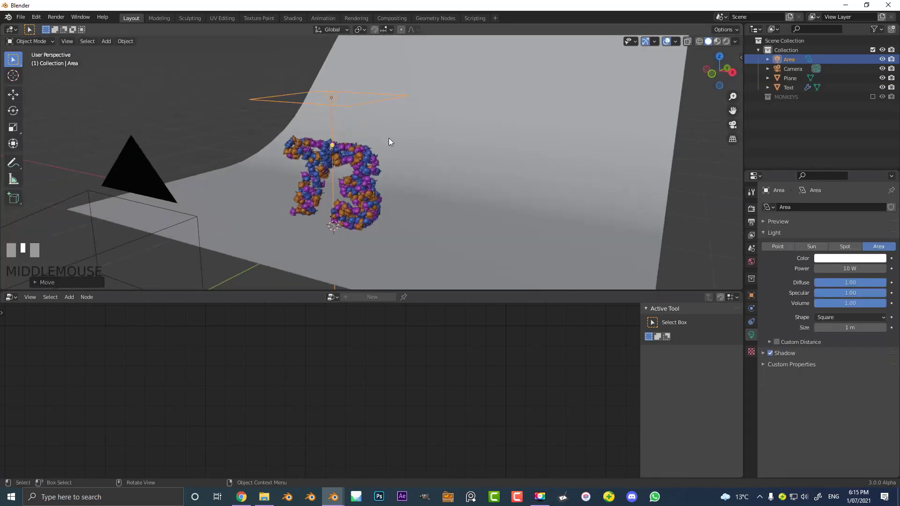
{"action": "scroll", "coordinate": [389, 138], "scroll_direction": "down", "scroll_amount": 2}
{"action": "left_click", "coordinate": [848, 272]}
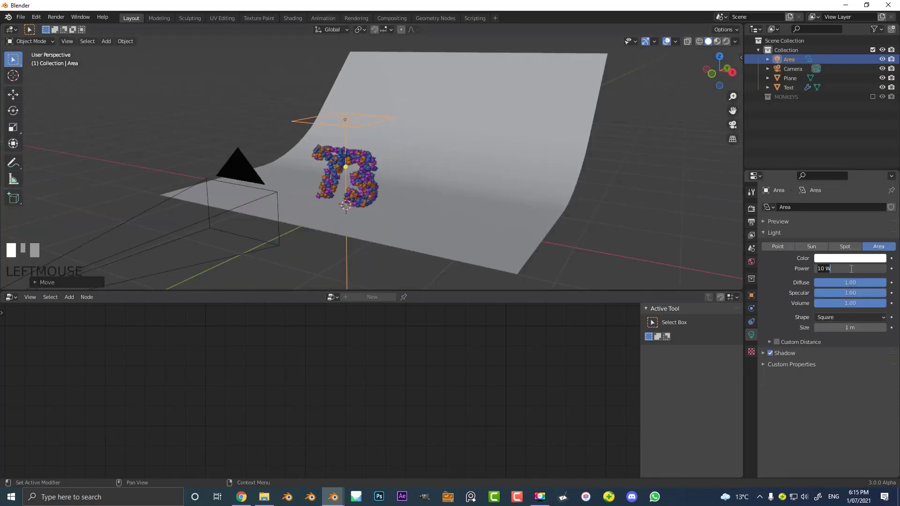
{"action": "key", "text": "Return"}
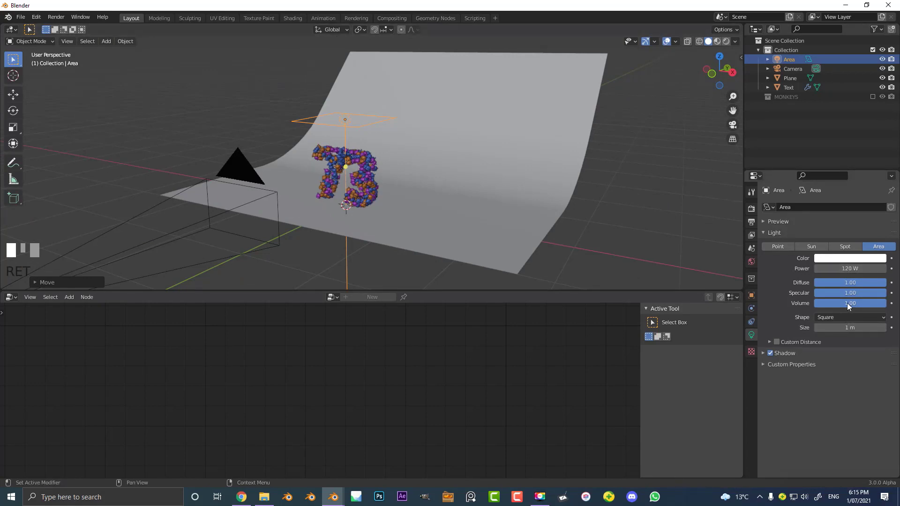
{"action": "left_click_drag", "start_coordinate": [839, 327], "coordinate": [840, 327]}
- Preview the scene in rendered shading and switch the render engine to Cycles
{"action": "key", "text": "z"}
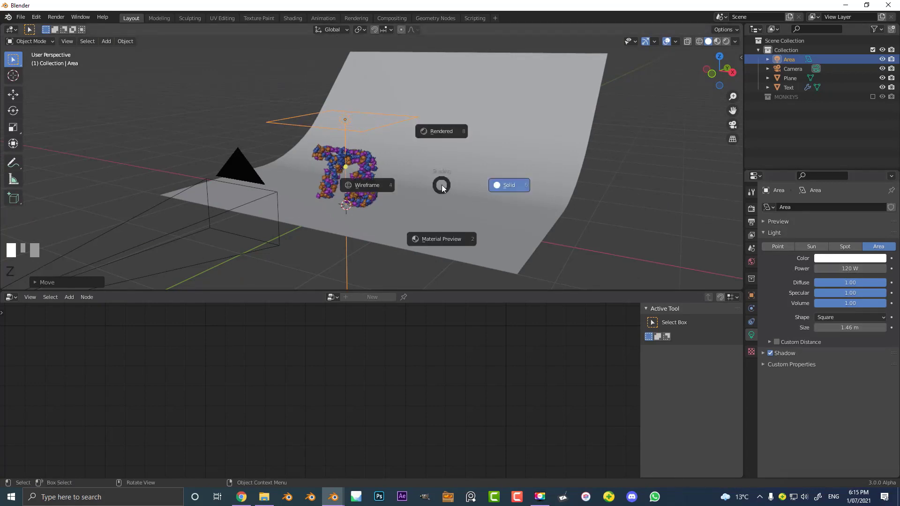
{"action": "left_click", "coordinate": [438, 134]}
{"action": "scroll", "coordinate": [450, 141], "scroll_direction": "up", "scroll_amount": 2}
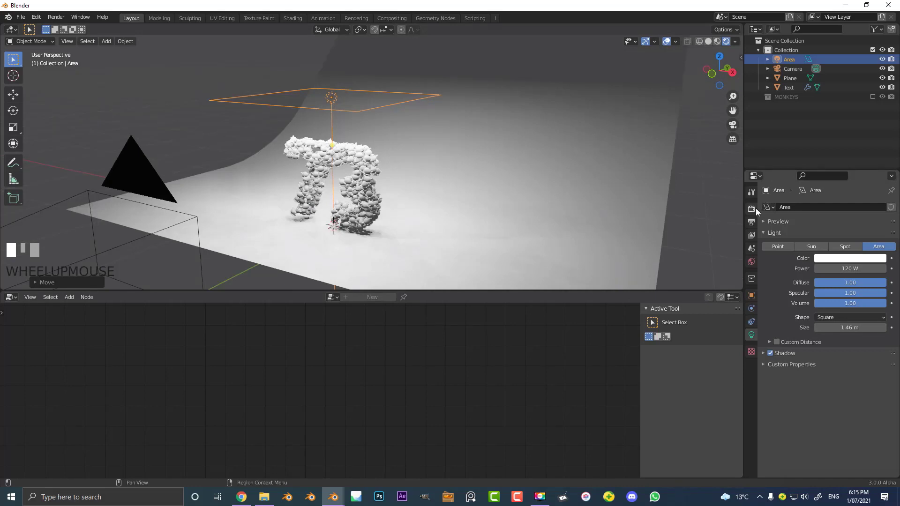
{"action": "left_click", "coordinate": [753, 209]}
{"action": "left_click", "coordinate": [857, 210]}
{"action": "left_click", "coordinate": [850, 238]}
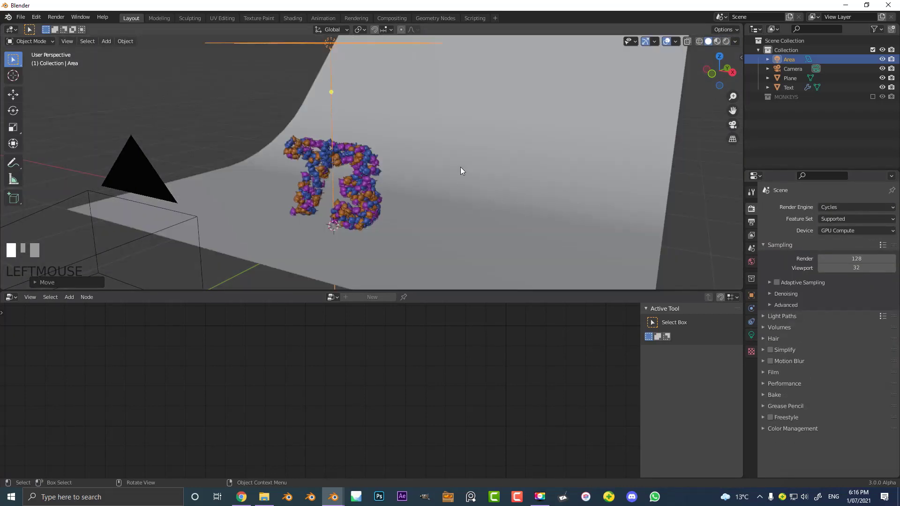
- Enable denoising for final renders and choose OptiX as the denoiser
{"action": "mouse_move", "coordinate": [461, 168]}
{"action": "middle_mouse_down"}
{"action": "mouse_move", "coordinate": [470, 164]}
{"action": "mouse_move", "coordinate": [469, 179]}
{"action": "middle_mouse_up"}
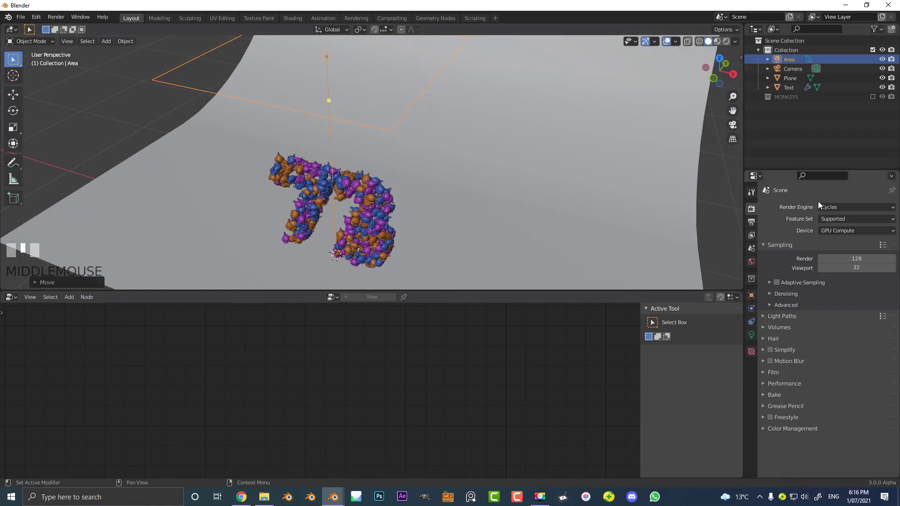
{"action": "left_click", "coordinate": [752, 222]}
{"action": "left_click", "coordinate": [752, 212]}
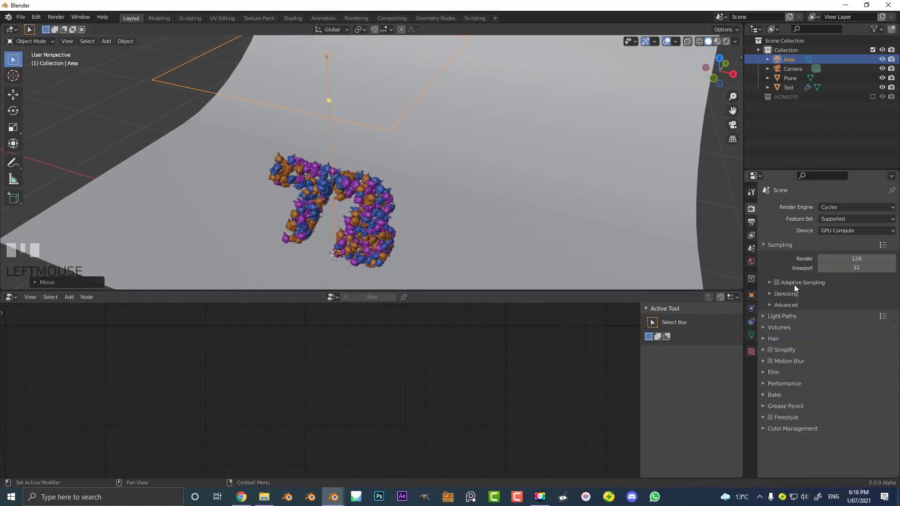
{"action": "left_click", "coordinate": [785, 294]}
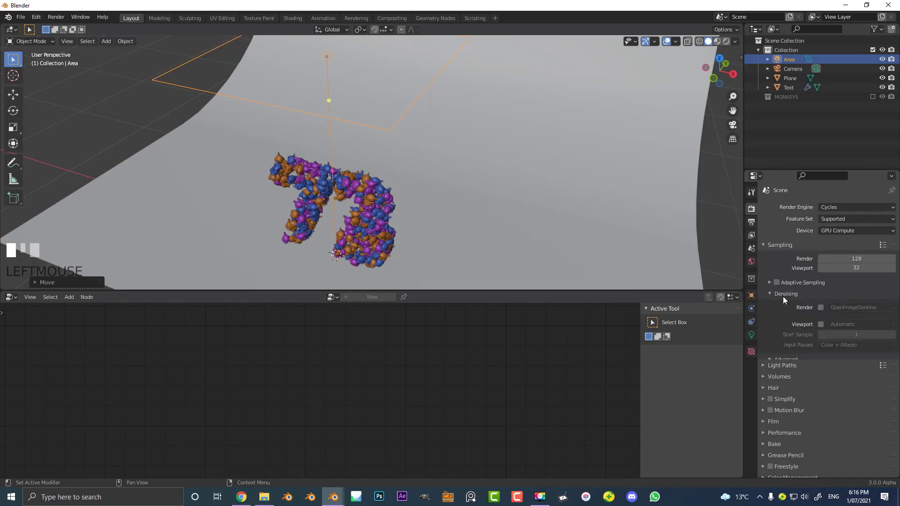
{"action": "left_click", "coordinate": [820, 308]}
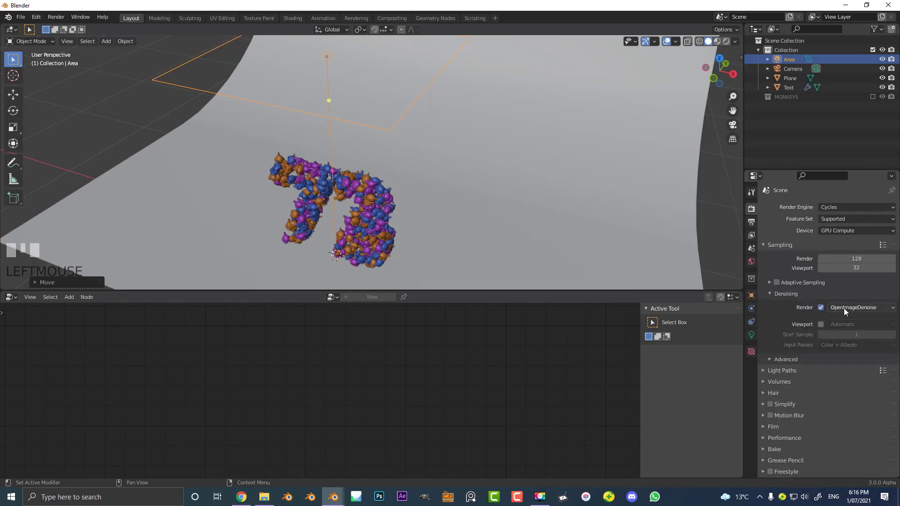
{"action": "left_click", "coordinate": [844, 308]}
{"action": "left_click", "coordinate": [845, 318]}
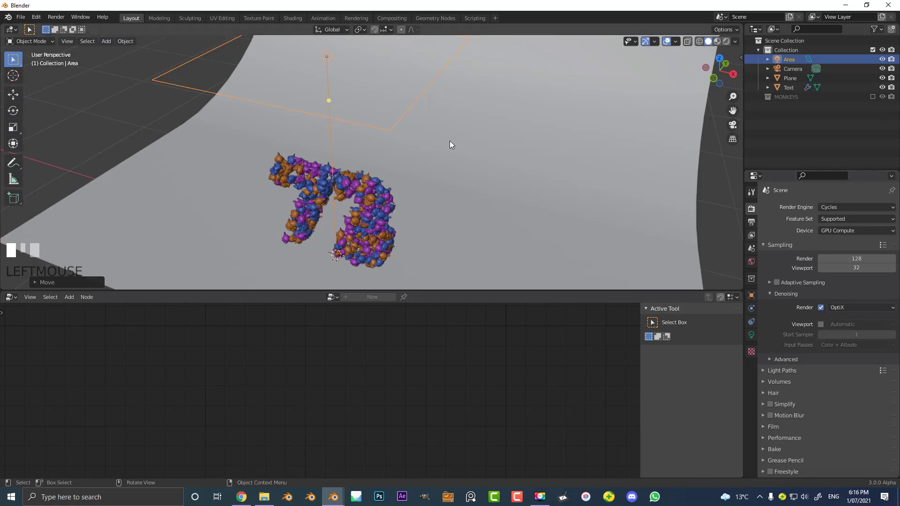
- Reduce the overhead area light's power to 90 W and scale the light wider along X
{"action": "middle_click_drag", "start_coordinate": [449, 141], "coordinate": [487, 201]}
{"action": "left_click", "coordinate": [751, 334]}
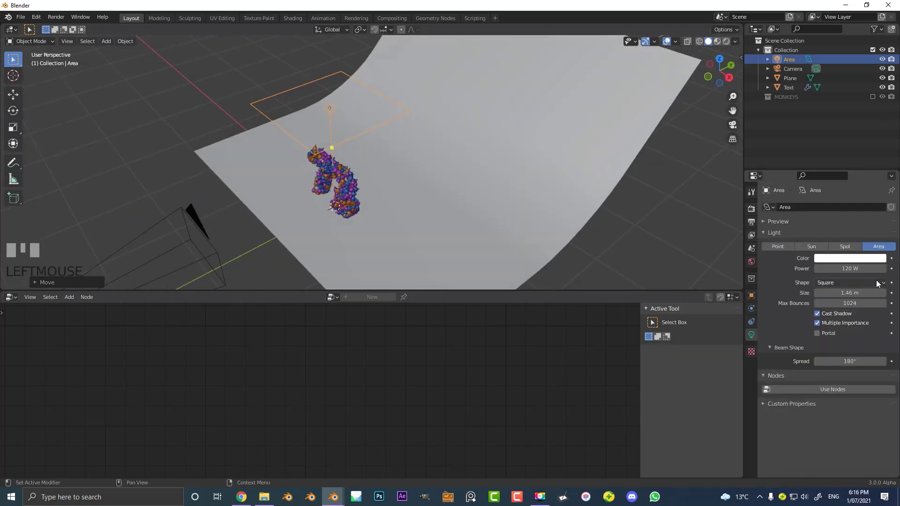
{"action": "left_click", "coordinate": [855, 269]}
{"action": "key", "text": "Return"}
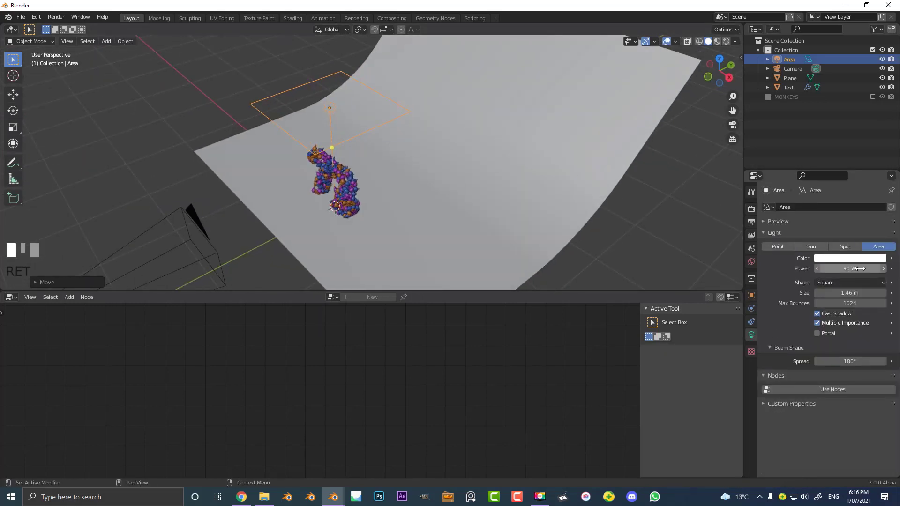
{"action": "key", "text": "s"}
{"action": "left_click", "coordinate": [387, 139]}
- Duplicate the area light in the side view, placing the copy in front of the 73 and rotating it to face the number
{"action": "key", "text": "KP_3"}
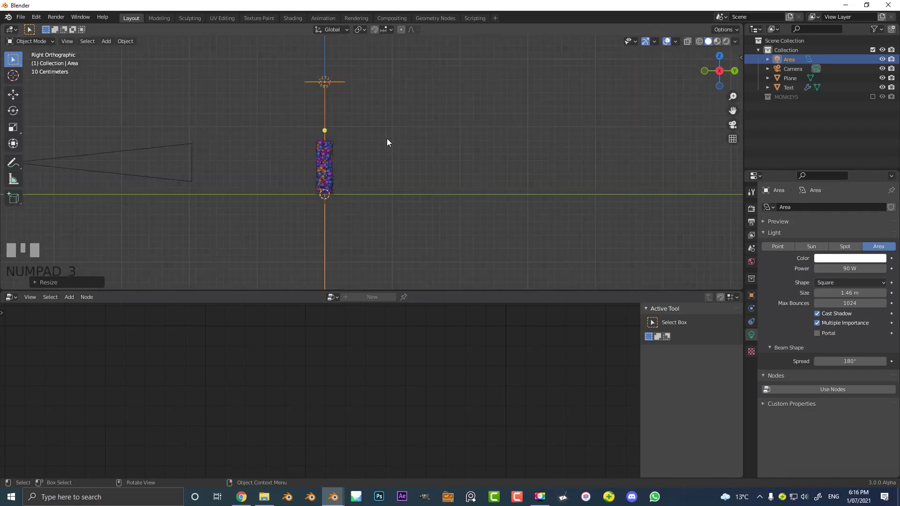
{"action": "key", "text": "shift+d"}
{"action": "key", "text": "r"}
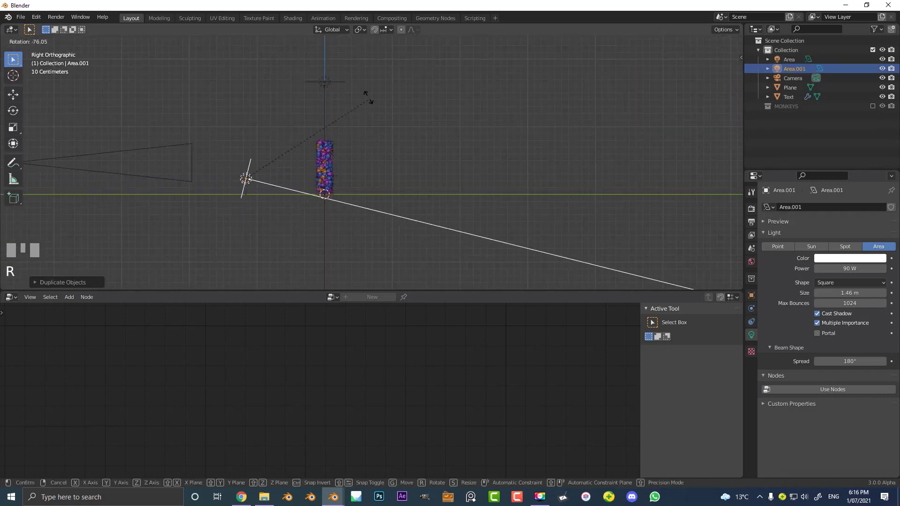
{"action": "left_click", "coordinate": [372, 67]}
- From the top view, move the duplicated light to the 3's side of the number and rotate it about -55° towards the 73
{"action": "key", "text": "KP_7"}
{"action": "scroll", "coordinate": [372, 69], "scroll_direction": "down", "scroll_amount": 1}
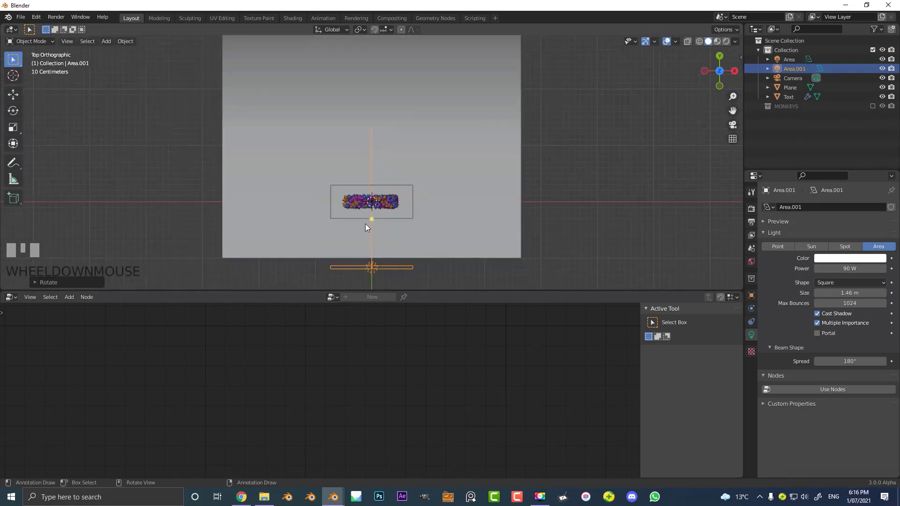
{"action": "key", "text": "g"}
{"action": "left_click", "coordinate": [451, 197]}
{"action": "key", "text": "r"}
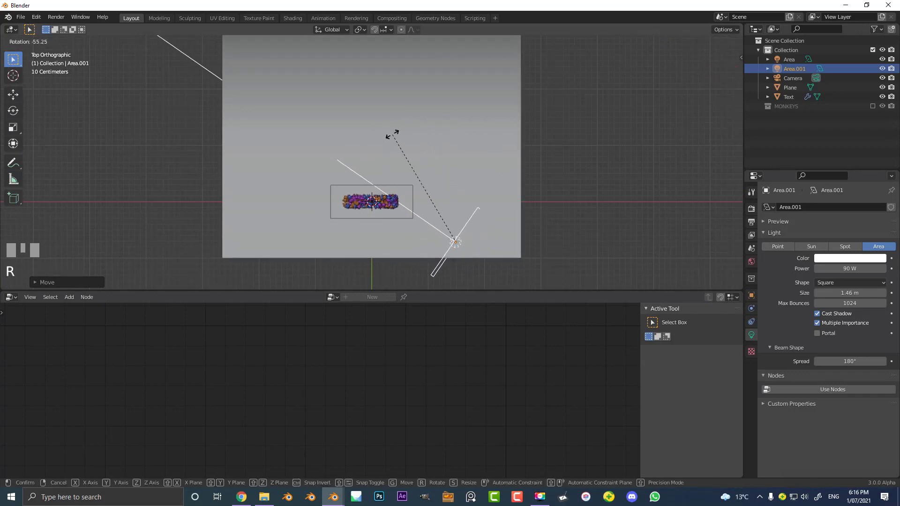
{"action": "left_click", "coordinate": [393, 136]}
- Raise the side light about 0.36 m along Z while previewing the camera view rendered, and return to solid shading
{"action": "key", "text": "KP_0"}
{"action": "scroll", "coordinate": [393, 136], "scroll_direction": "up", "scroll_amount": 1}
{"action": "scroll", "coordinate": [393, 139], "scroll_direction": "up", "scroll_amount": 1}
{"action": "key", "text": "z"}
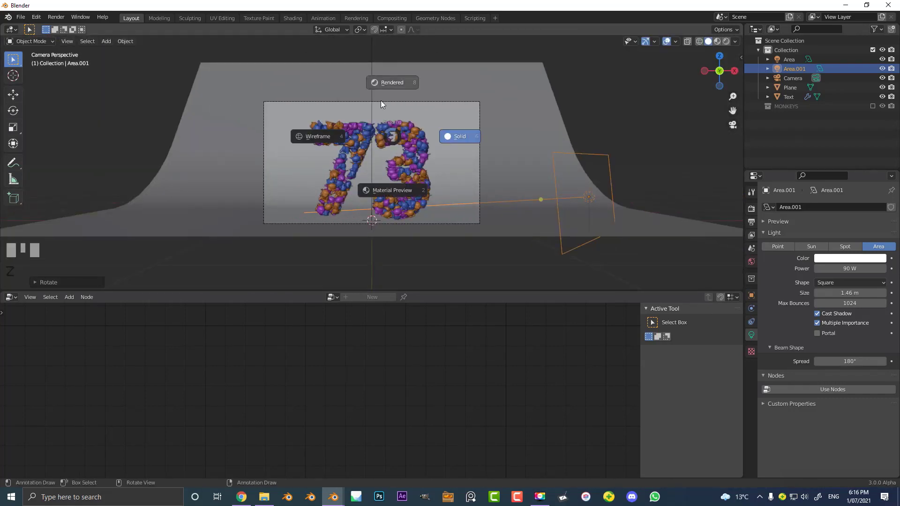
{"action": "key", "text": "g"}
{"action": "key", "text": "z"}
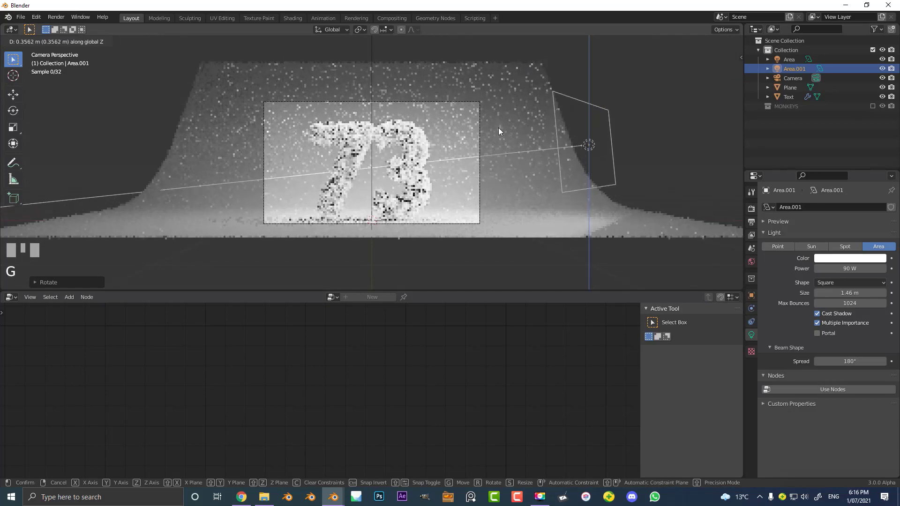
{"action": "left_click", "coordinate": [499, 127]}
{"action": "key", "text": "z"}
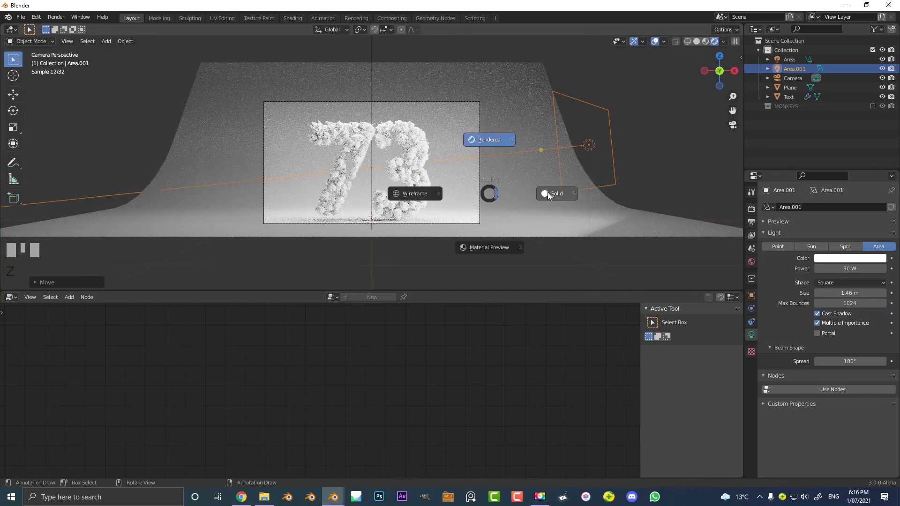
{"action": "left_click", "coordinate": [550, 196]}
- Limit the render region to the camera frame, preview it in rendered shading and return to solid shading
{"action": "scroll", "coordinate": [314, 195], "scroll_direction": "up", "scroll_amount": 1}
{"action": "scroll", "coordinate": [305, 222], "scroll_direction": "up", "scroll_amount": 1}
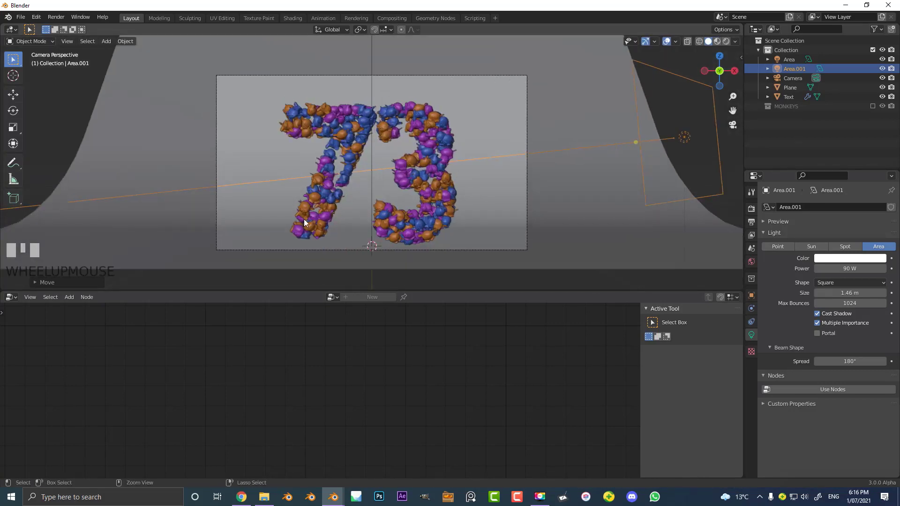
{"action": "key", "text": "ctrl+b"}
{"action": "left_click_drag", "start_coordinate": [229, 85], "coordinate": [565, 261]}
{"action": "key", "text": "z"}
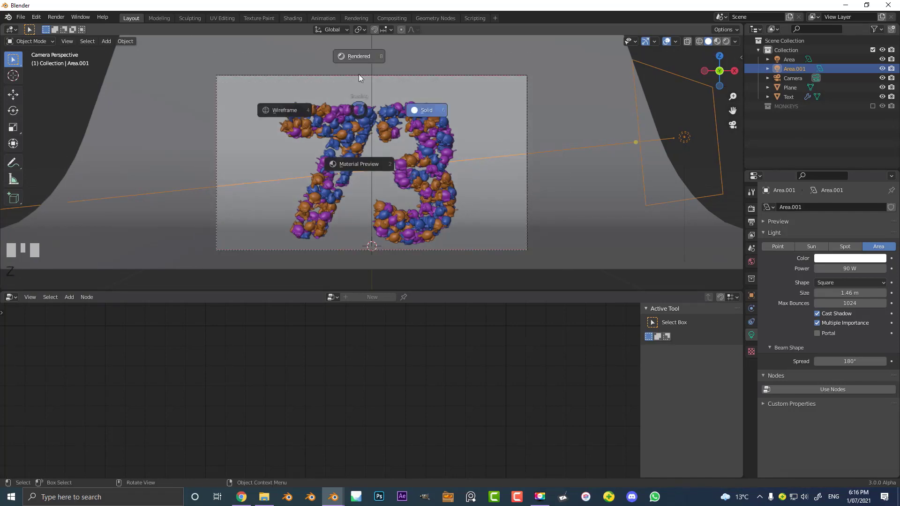
{"action": "left_click", "coordinate": [365, 61]}
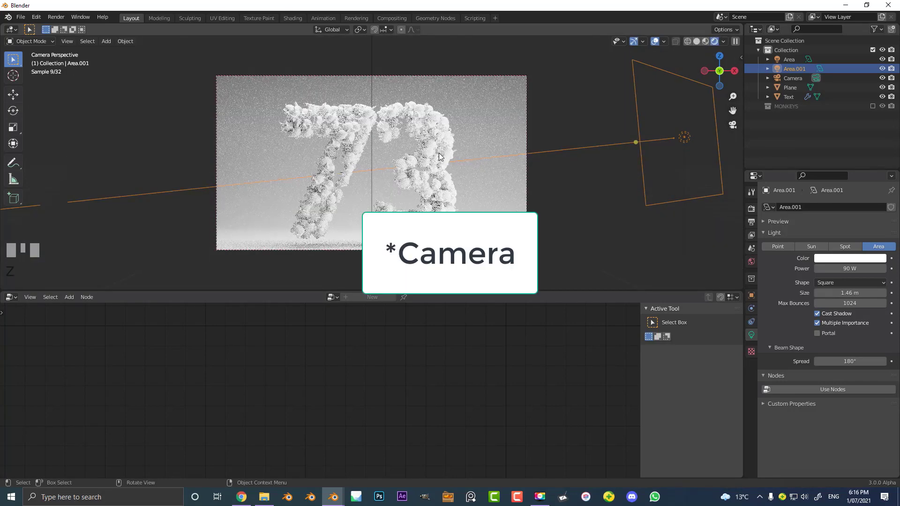
{"action": "key", "text": "z"}
{"action": "left_click", "coordinate": [513, 160]}
{"action": "scroll", "coordinate": [491, 163], "scroll_direction": "up", "scroll_amount": 3}
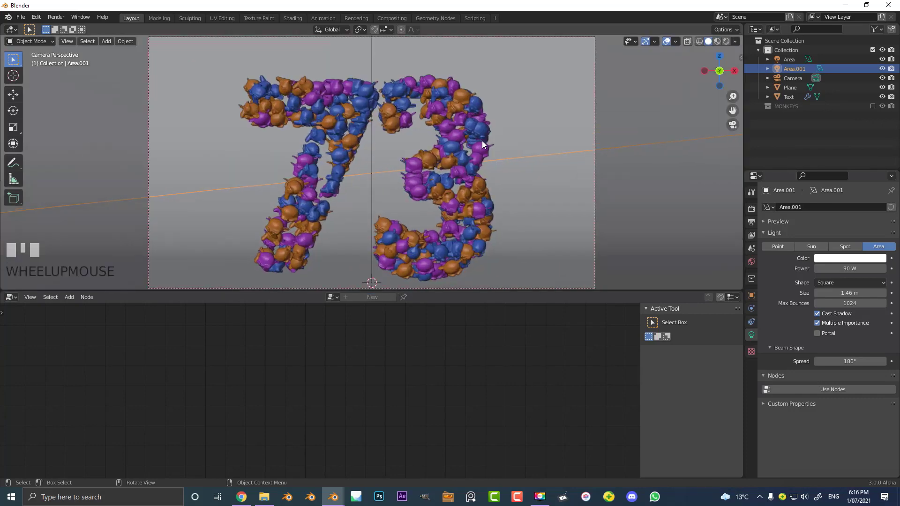
{"action": "scroll", "coordinate": [461, 114], "scroll_direction": "down", "scroll_amount": 3}
- Re-enable the MONKEYS collection and select the Suzanne object in it
{"action": "middle_click_drag", "start_coordinate": [460, 113], "coordinate": [496, 161]}
{"action": "scroll", "coordinate": [496, 162], "scroll_direction": "down", "scroll_amount": 2}
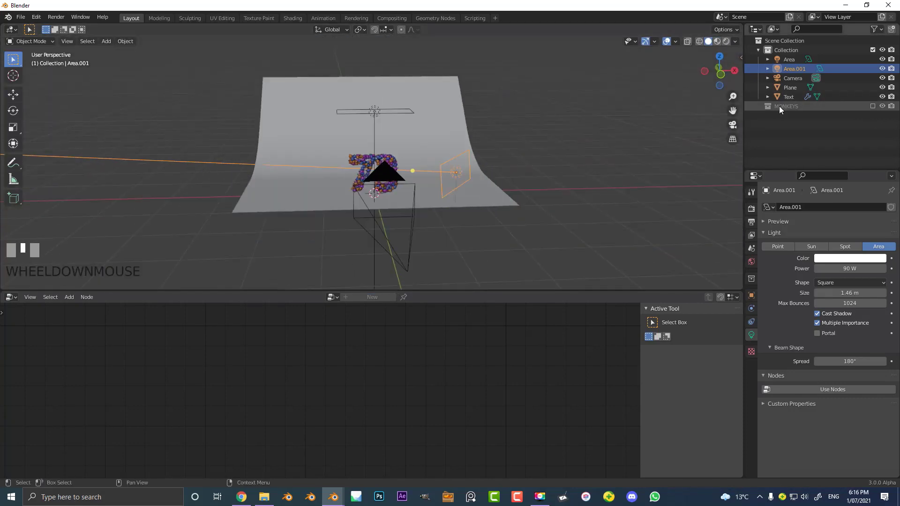
{"action": "left_click", "coordinate": [773, 107]}
{"action": "left_click", "coordinate": [873, 106]}
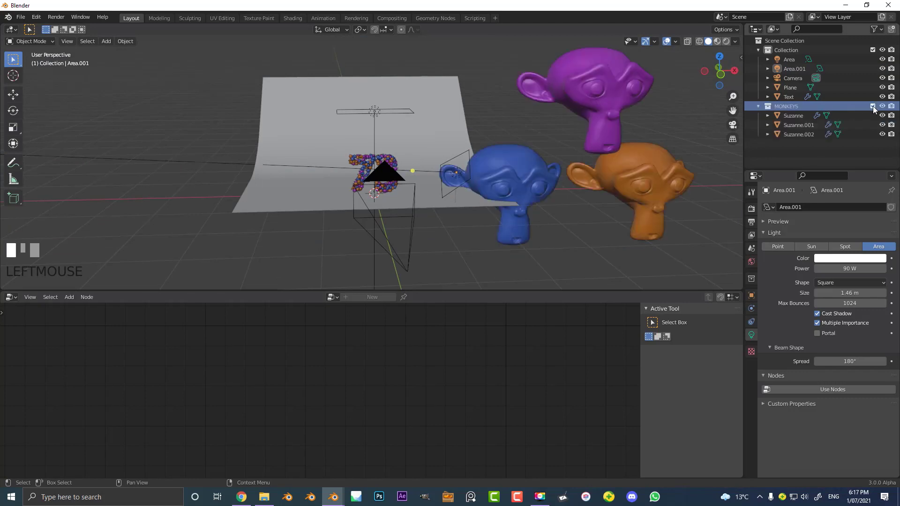
{"action": "left_click", "coordinate": [797, 115]}
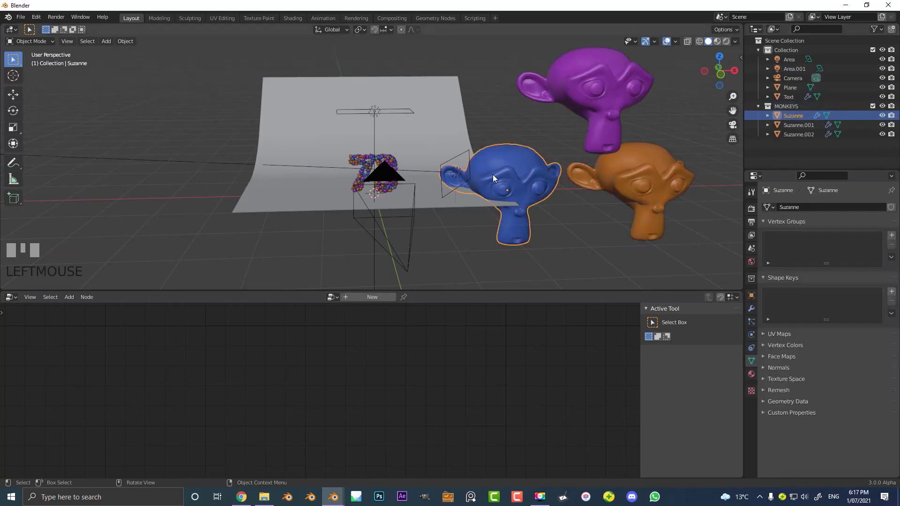
- Switch to the Shading workspace and show the camera view in rendered shading
{"action": "left_click", "coordinate": [286, 19]}
{"action": "key", "text": "KP_0"}
{"action": "scroll", "coordinate": [468, 146], "scroll_direction": "up", "scroll_amount": 3}
{"action": "key", "text": "z"}
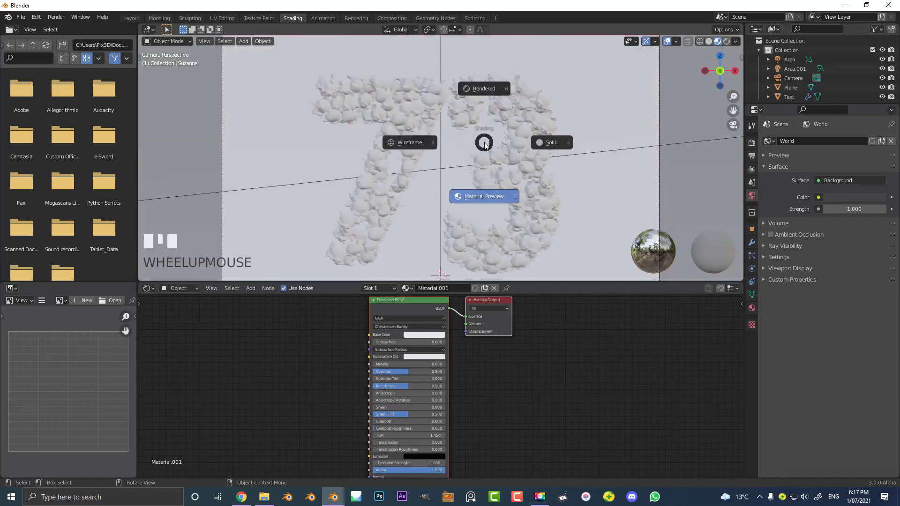
{"action": "left_click", "coordinate": [495, 95]}
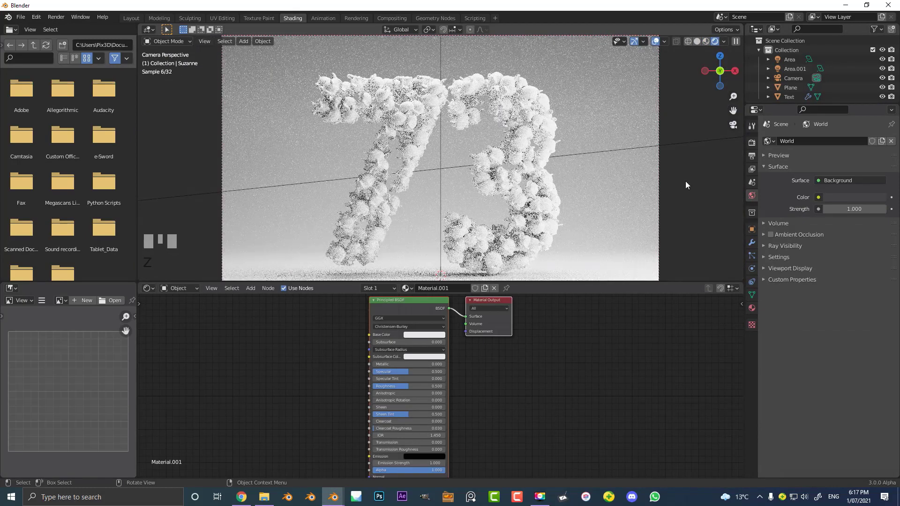
- Set the base color of Suzanne's Material.001 to a yellow-orange
{"action": "scroll", "coordinate": [789, 90], "scroll_direction": "down", "scroll_amount": 4}
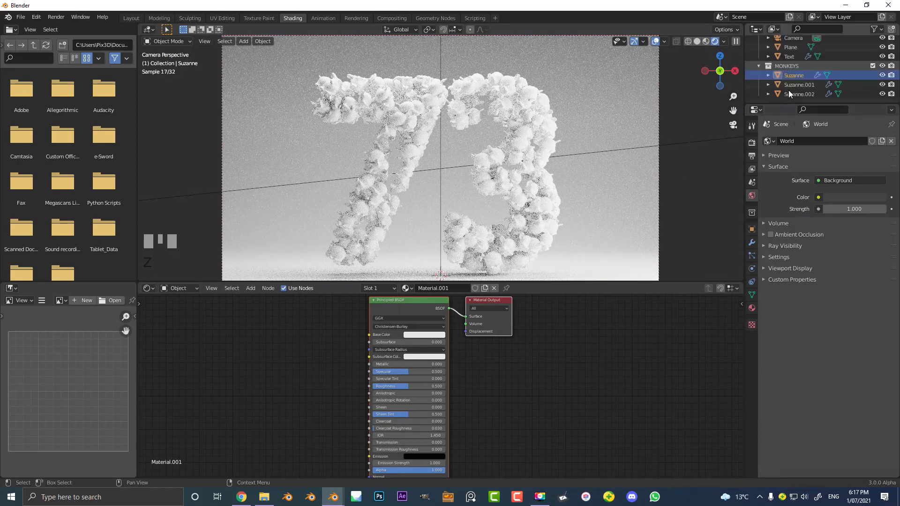
{"action": "left_click", "coordinate": [426, 335]}
{"action": "left_click", "coordinate": [420, 277]}
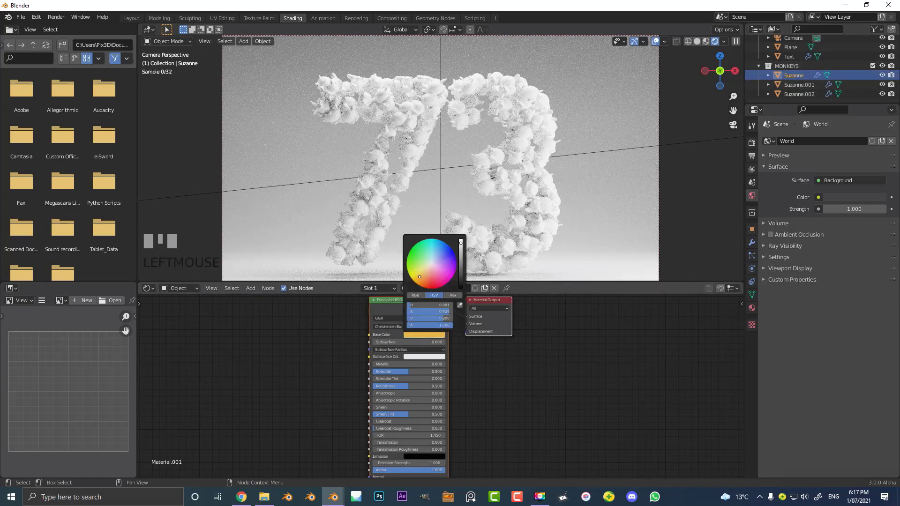
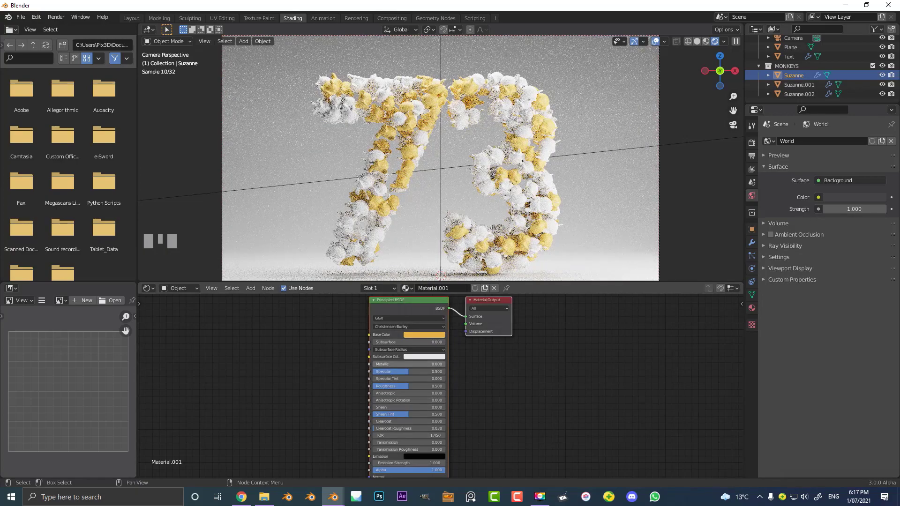
- Set Material.001 on Suzanne to Metallic 1.000 and Roughness 0.409
{"action": "left_click_drag", "start_coordinate": [413, 364], "coordinate": [403, 387]}
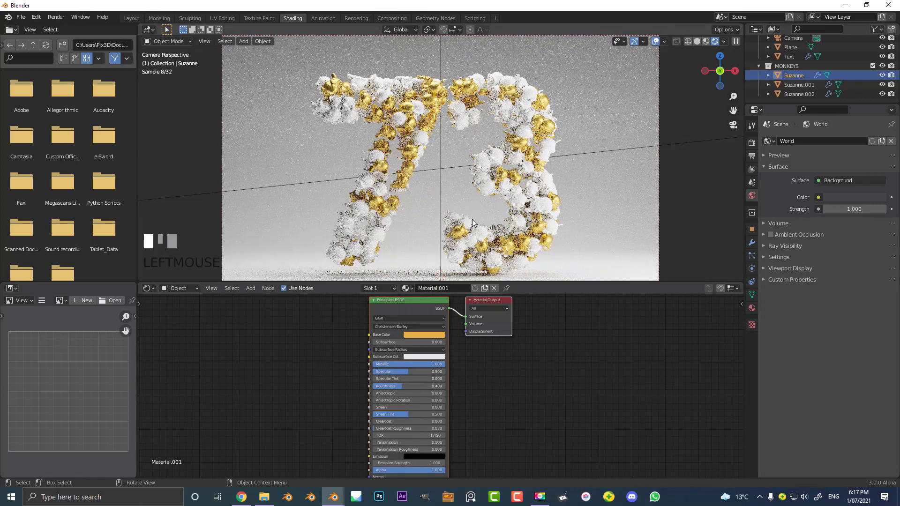
- Give Suzanne.001's Material.002 a red base color, with Metallic 1.000 and Roughness 0.341
{"action": "left_click", "coordinate": [795, 86]}
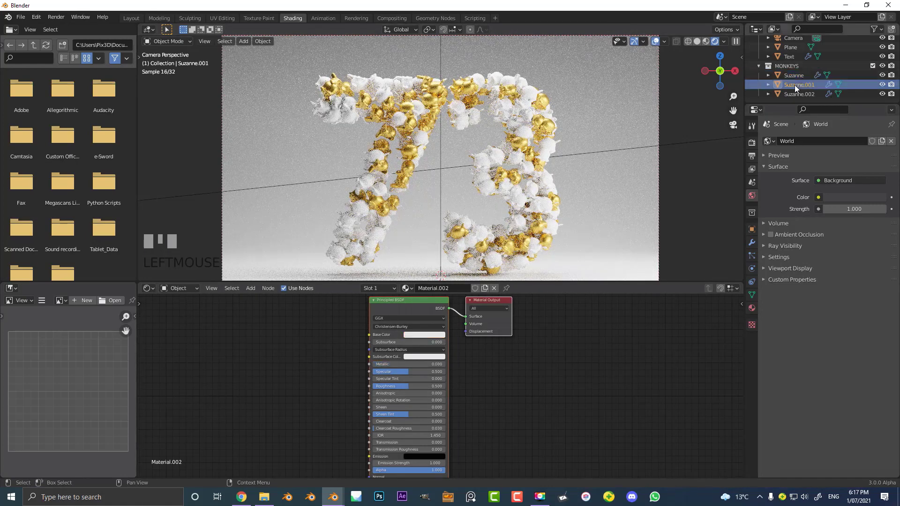
{"action": "left_click", "coordinate": [432, 334]}
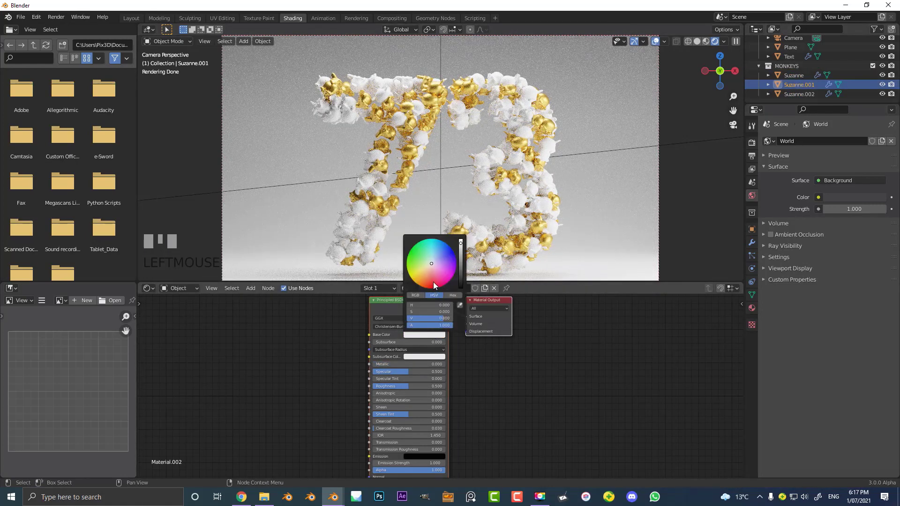
{"action": "left_click", "coordinate": [433, 283]}
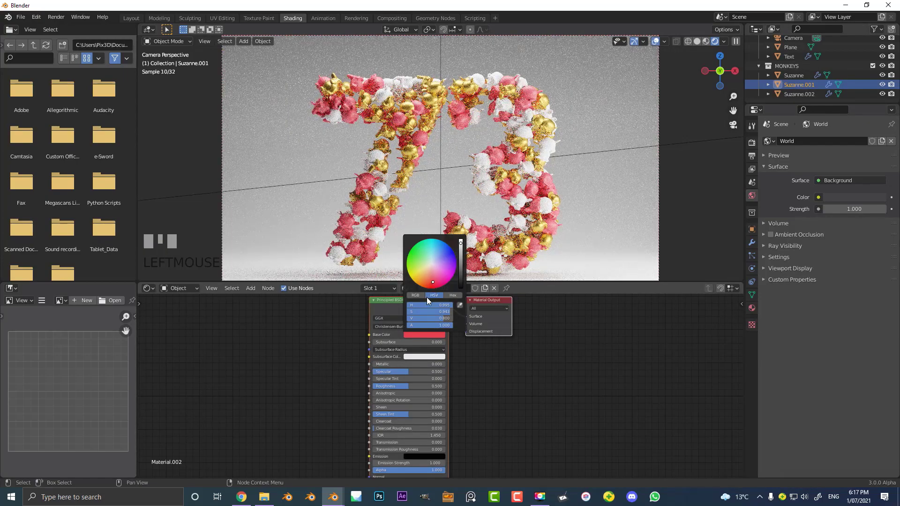
{"action": "left_click_drag", "start_coordinate": [387, 364], "coordinate": [445, 366]}
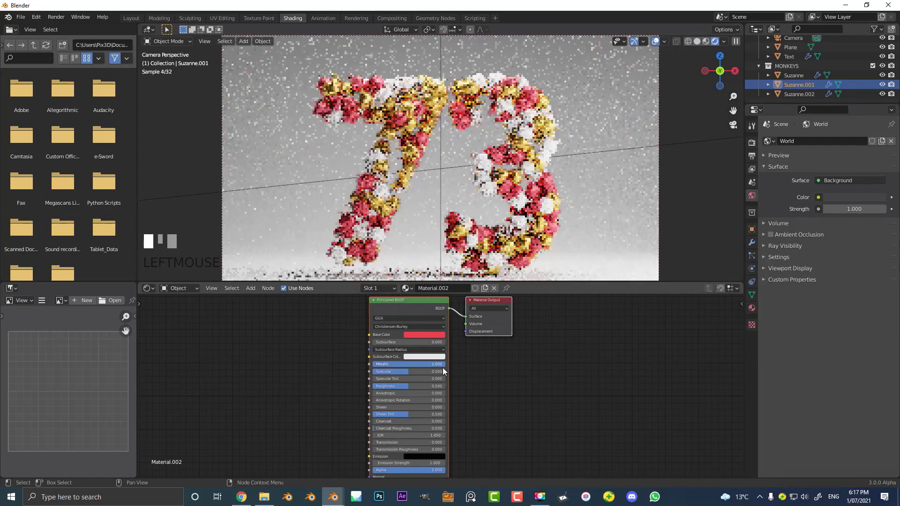
{"action": "left_click_drag", "start_coordinate": [404, 390], "coordinate": [398, 390]}
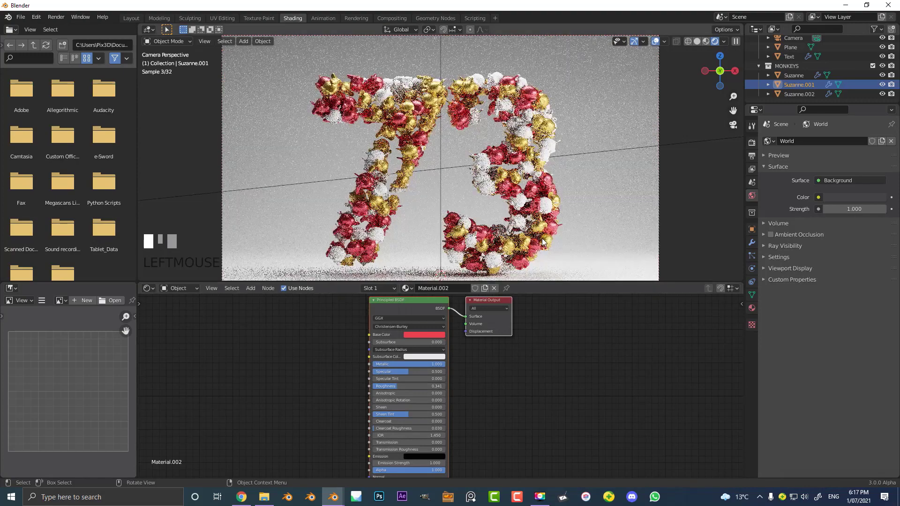
- Give Suzanne.002's Material.003 a grey base color, with Metallic 1.000 and Roughness 0.295
{"action": "left_click", "coordinate": [799, 94]}
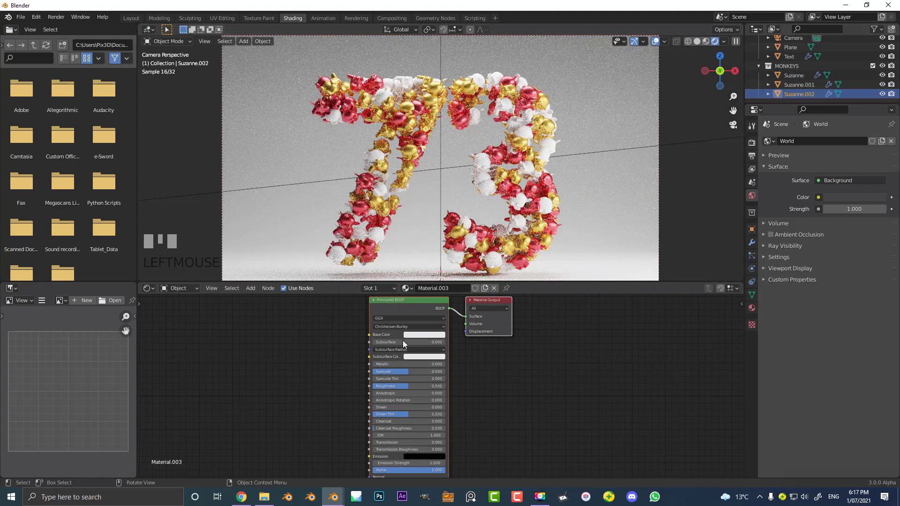
{"action": "left_click", "coordinate": [427, 335]}
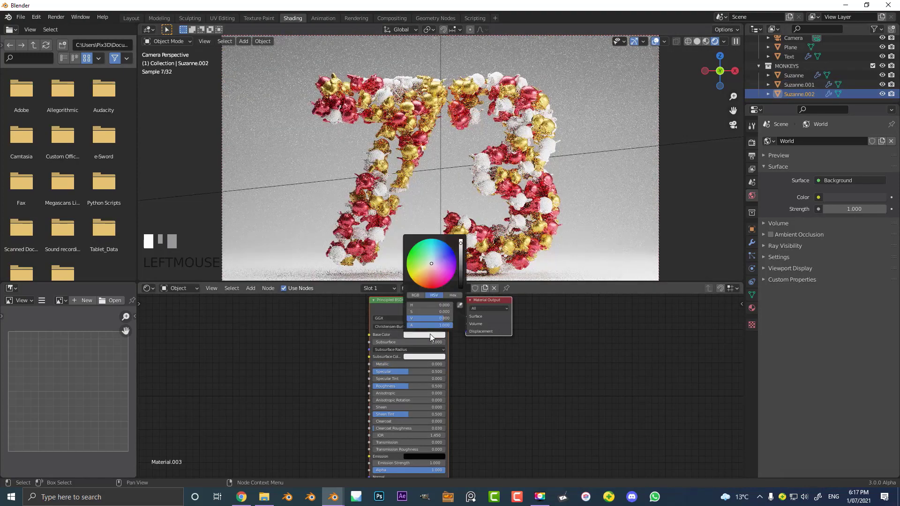
{"action": "left_click", "coordinate": [460, 261]}
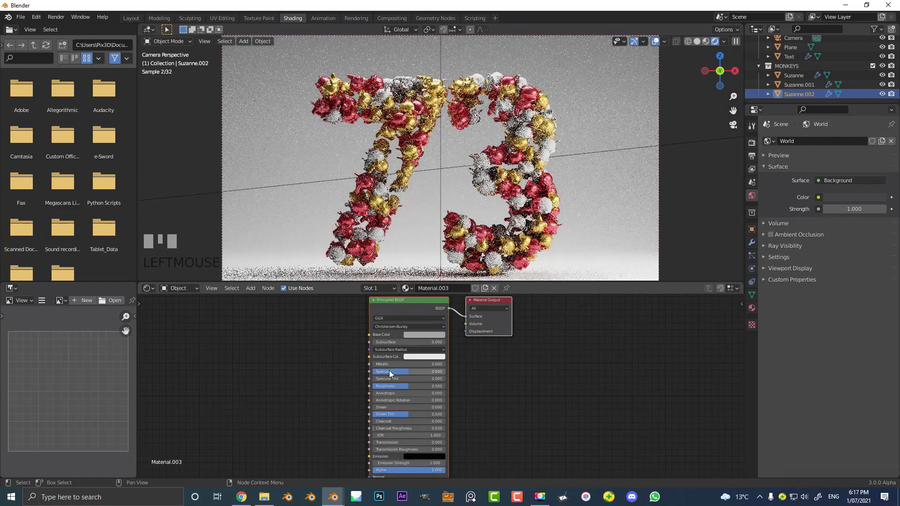
{"action": "left_click_drag", "start_coordinate": [385, 364], "coordinate": [396, 387]}
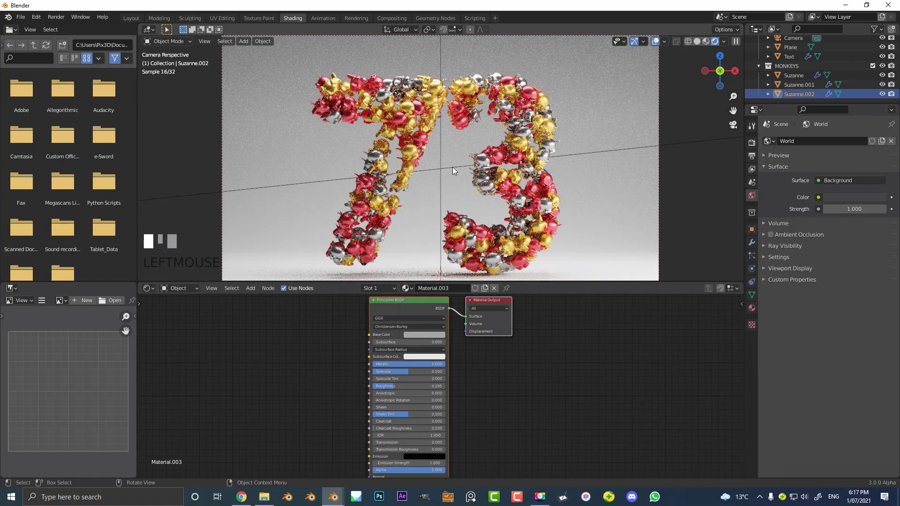
- Add a new material with a dark grey base color to the backdrop plane and return the viewport to solid shading
{"action": "left_click", "coordinate": [594, 80]}
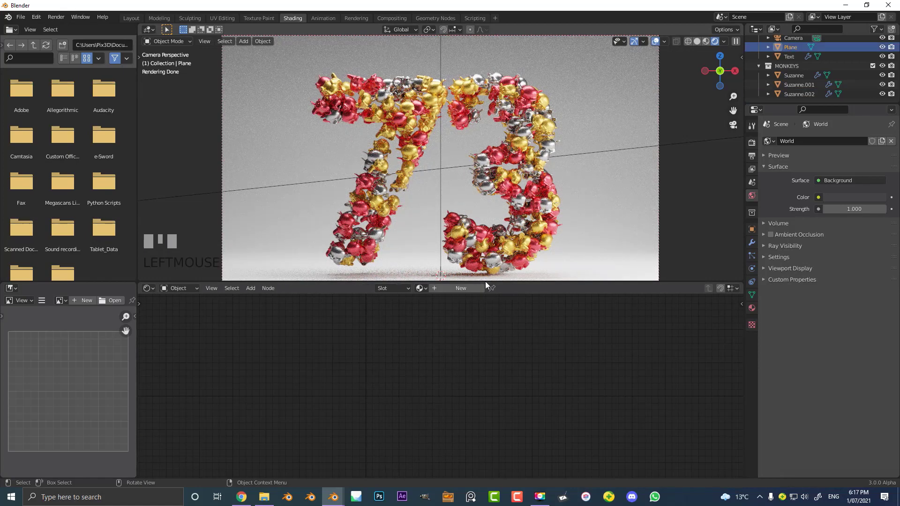
{"action": "left_click", "coordinate": [429, 334]}
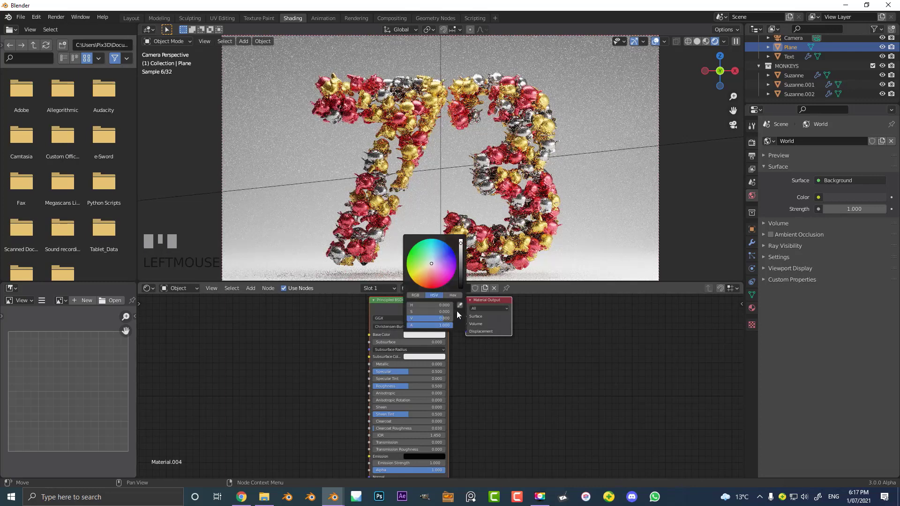
{"action": "left_click", "coordinate": [461, 279]}
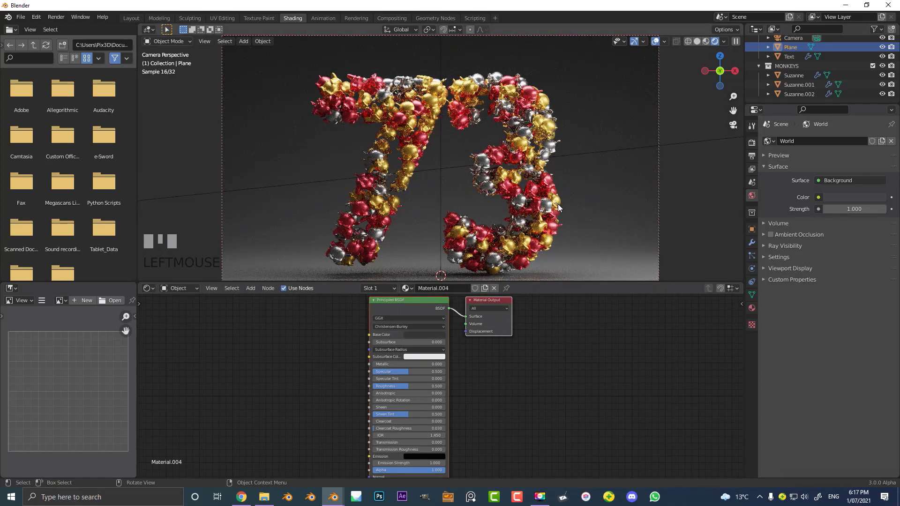
{"action": "key", "text": "z"}
{"action": "left_click", "coordinate": [584, 173]}
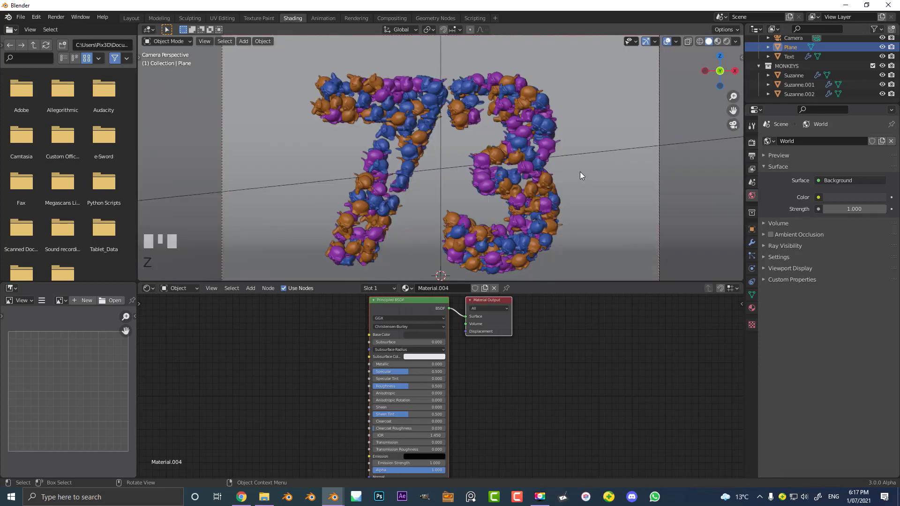
- Save the Blender file to the Desktop folder under the name NISUDHUISHUIVJS
{"action": "scroll", "coordinate": [494, 165], "scroll_direction": "down", "scroll_amount": 3}
{"action": "key", "text": "ctrl+s"}
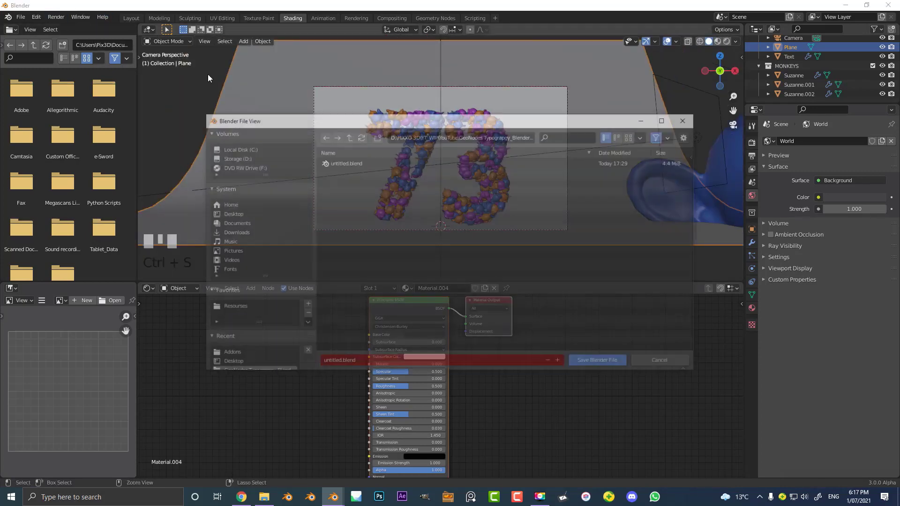
{"action": "left_click", "coordinate": [230, 213]}
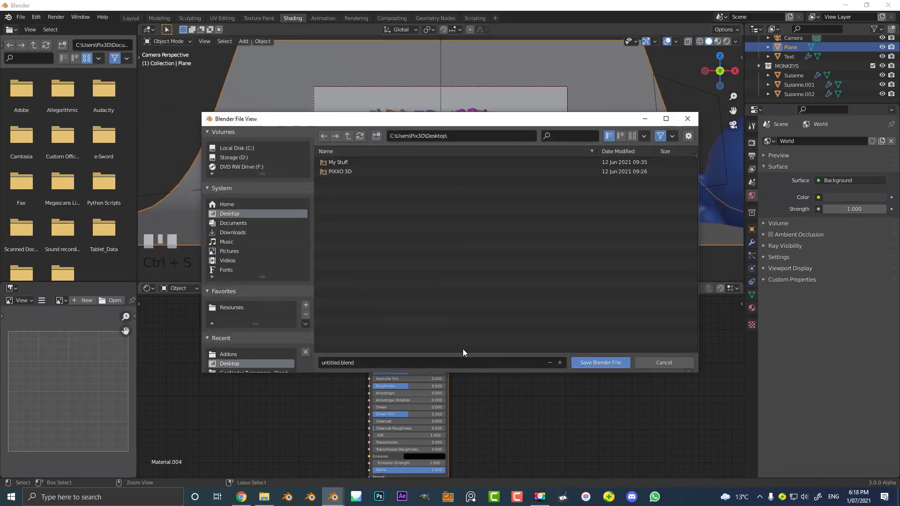
{"action": "left_click", "coordinate": [454, 358]}
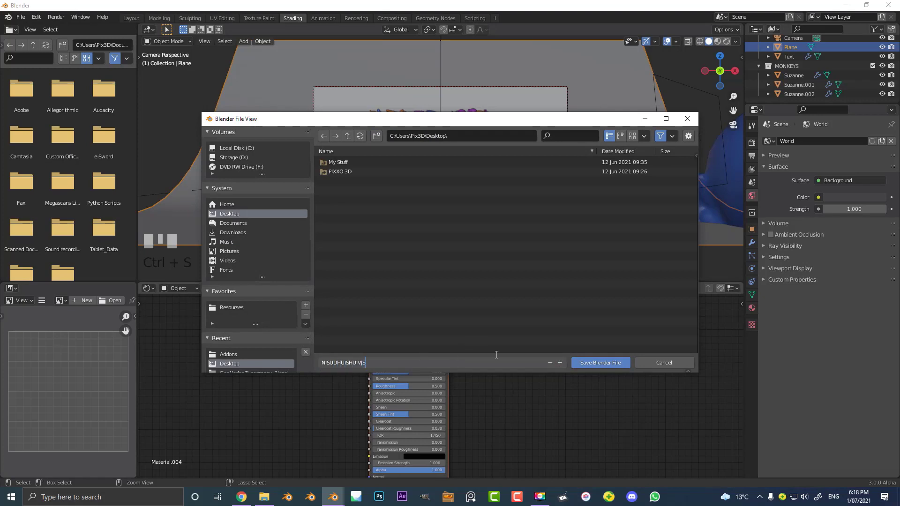
{"action": "type", "text": "NISUDHUISHUIVJS"}
{"action": "left_click", "coordinate": [609, 362]}
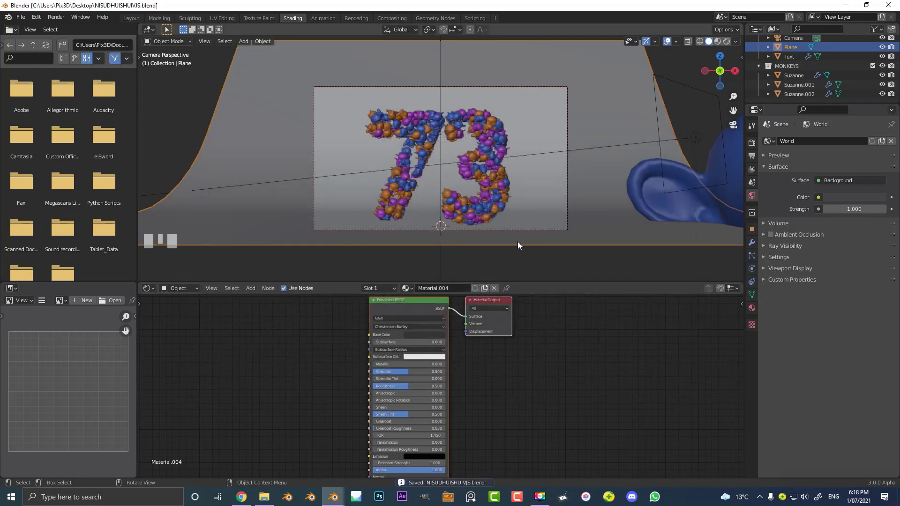
- Render a still image of the scene from the camera
{"action": "left_click", "coordinate": [51, 18]}
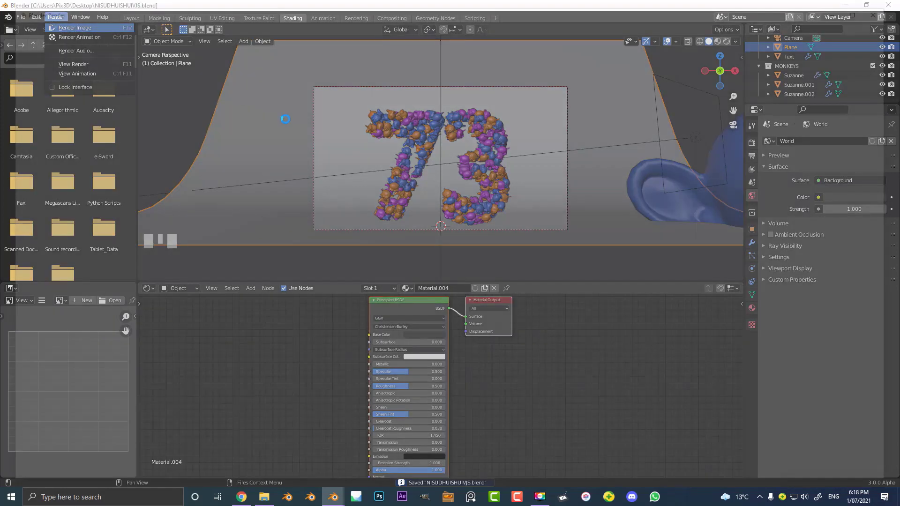
{"action": "left_click", "coordinate": [74, 28]}
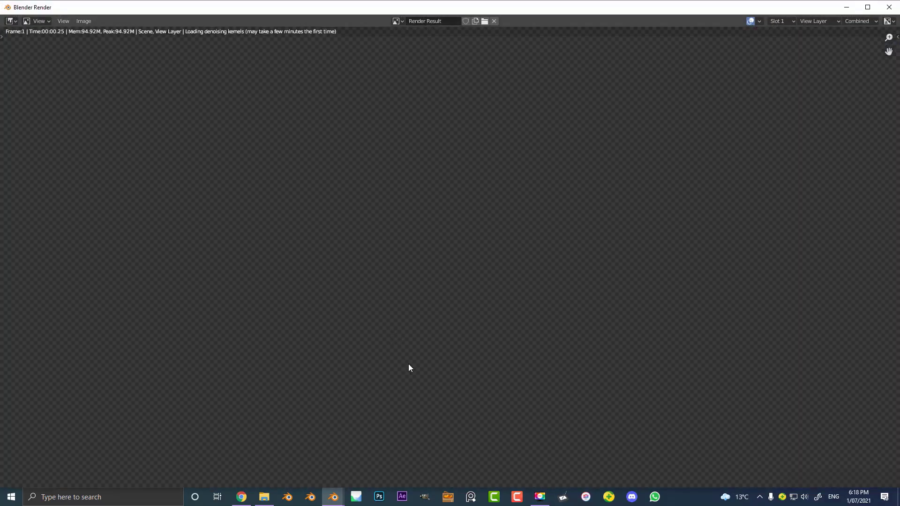